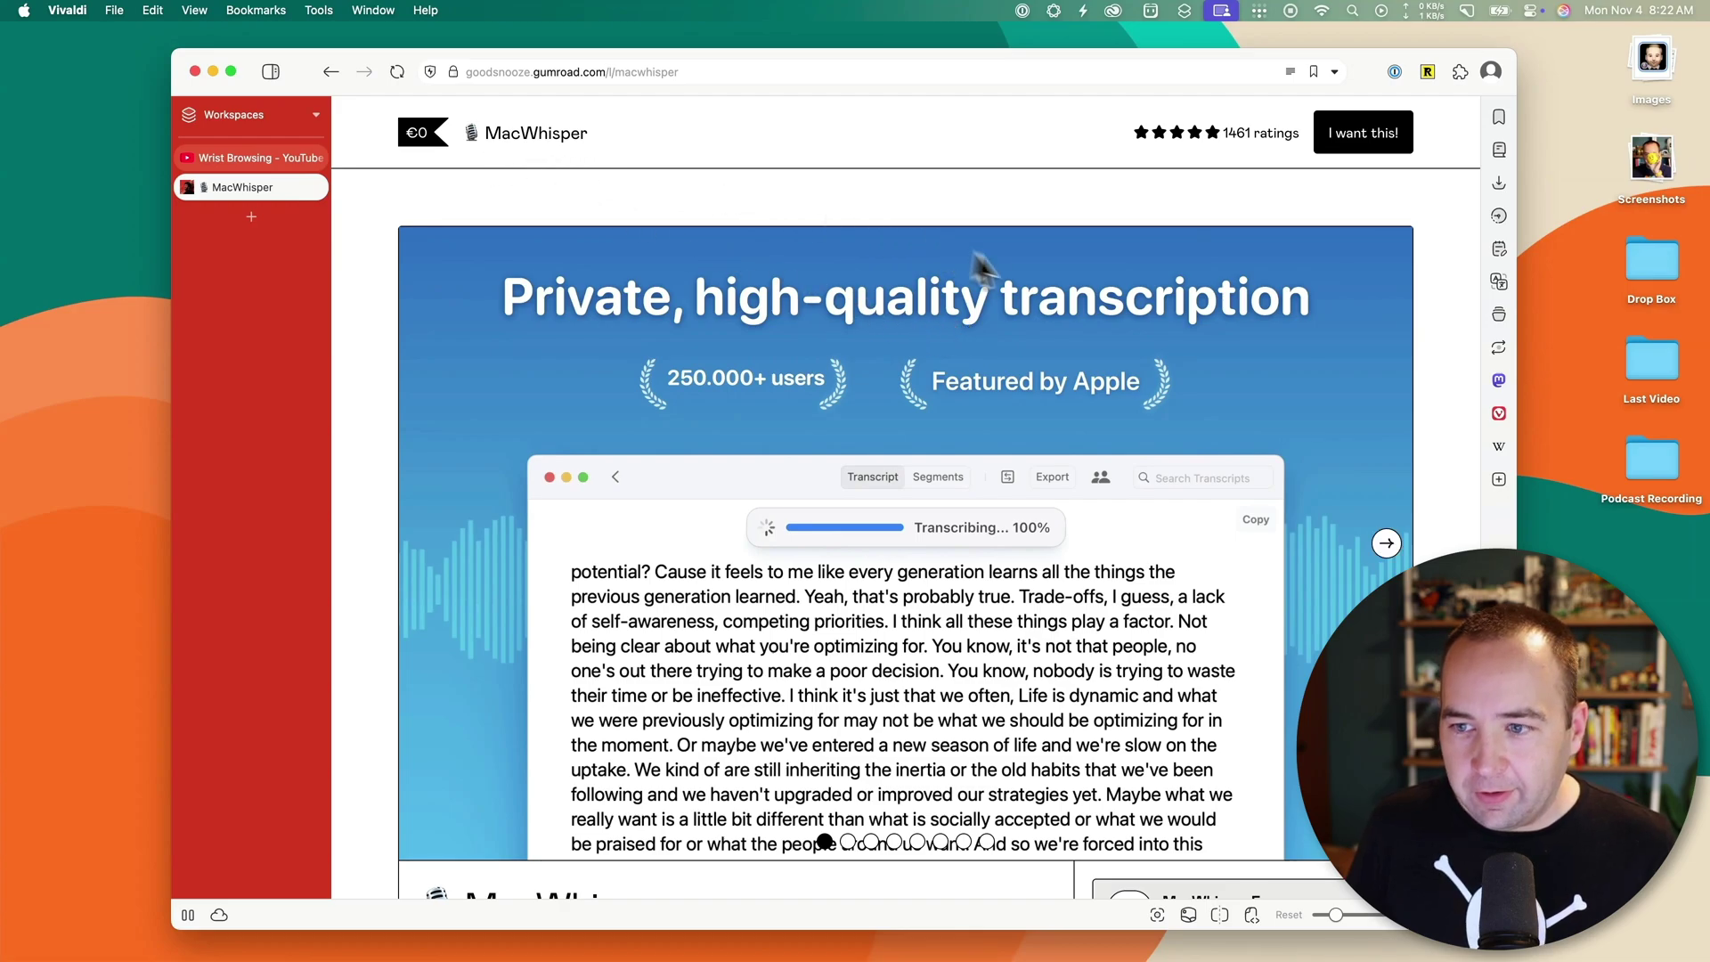
Scroll the MacWhisper Gumroad page to its price tiers, from free up to €300 for 20 licences
scroll(1042, 278, "down", 5)
scroll(1040, 275, "down", 3)
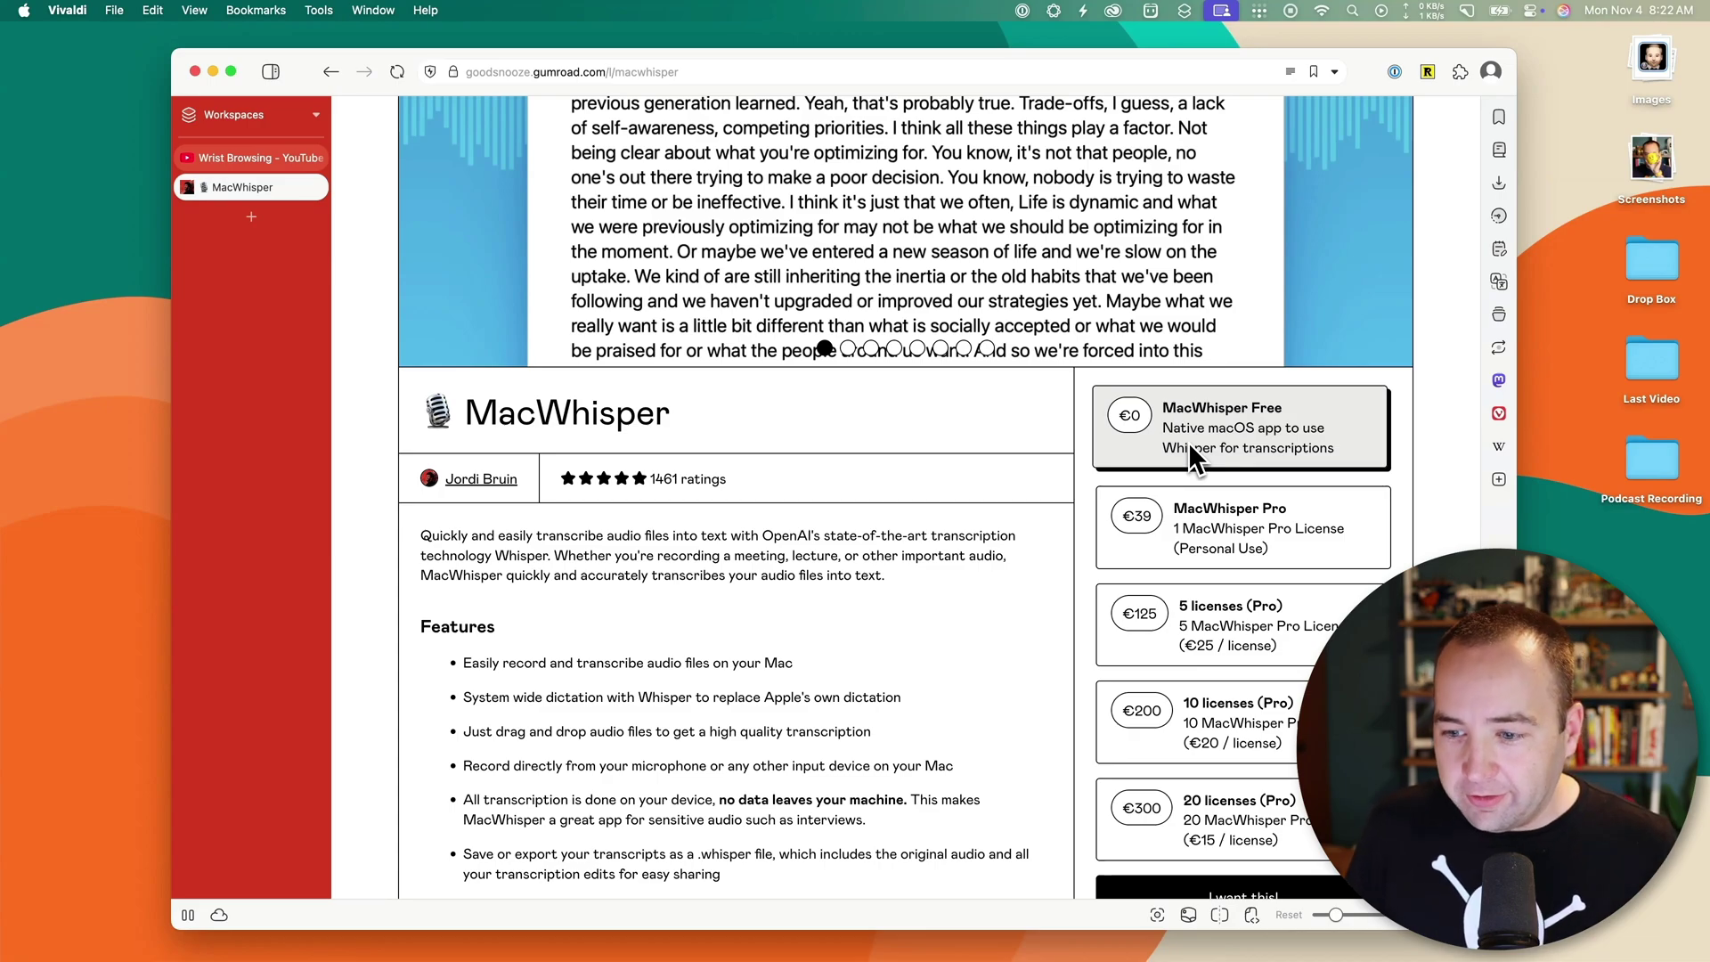
scroll(1188, 442, "down", 2)
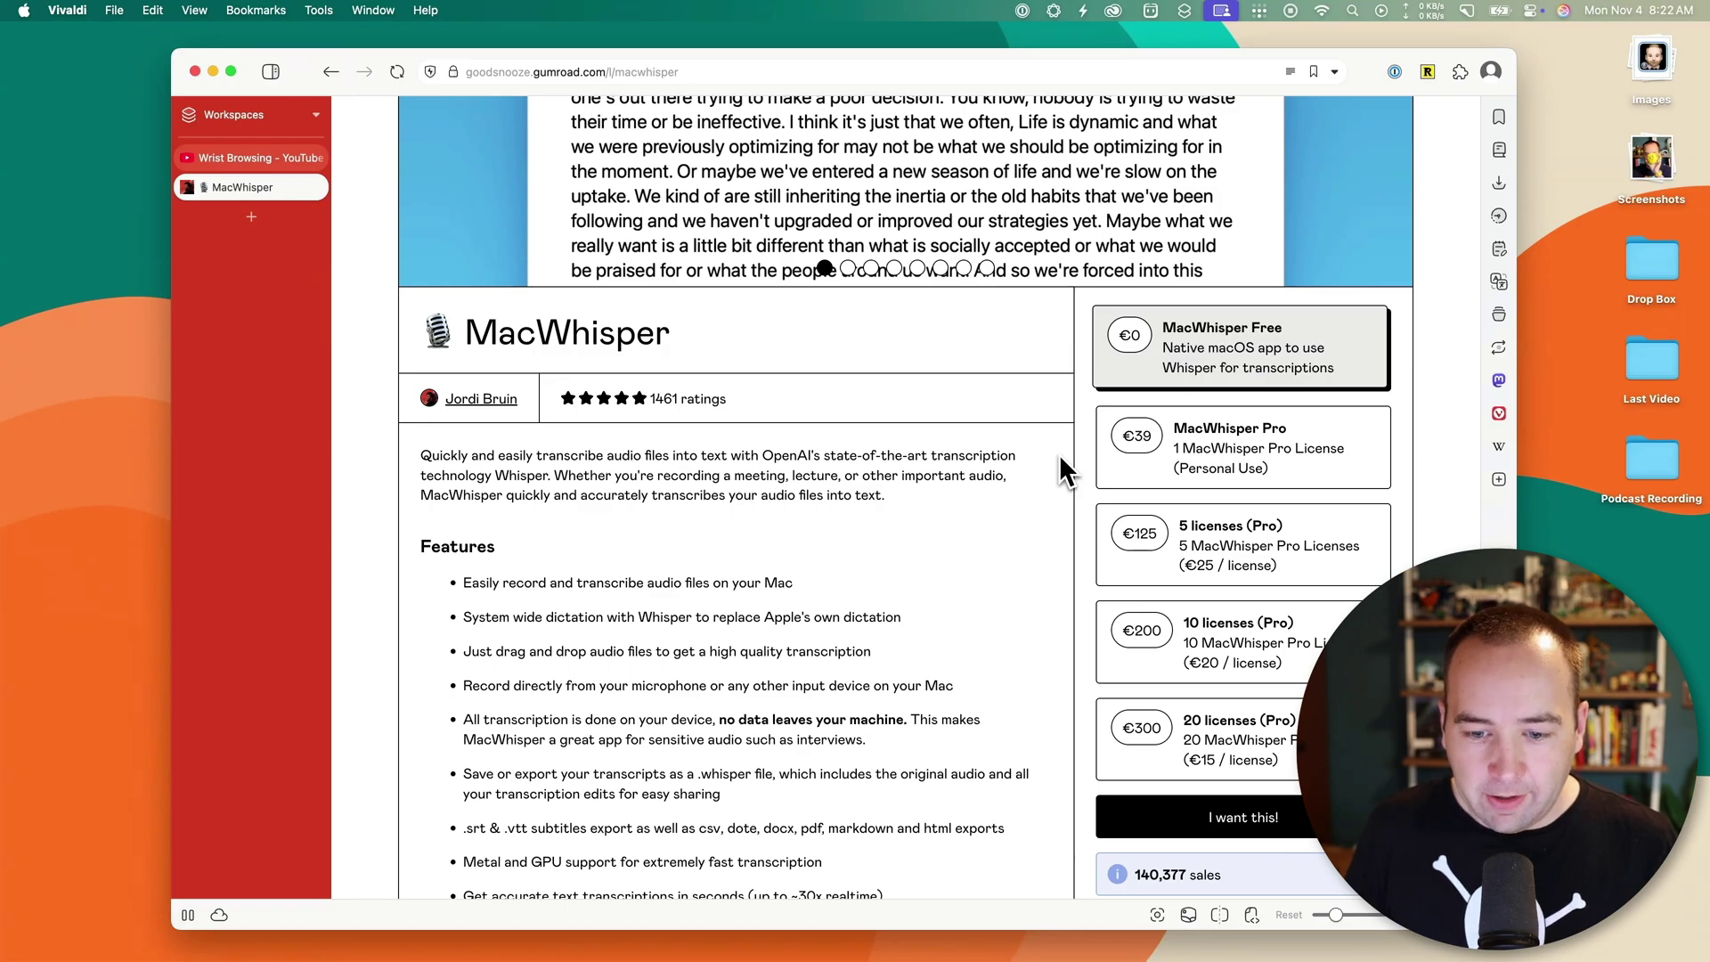
key("alt+space")
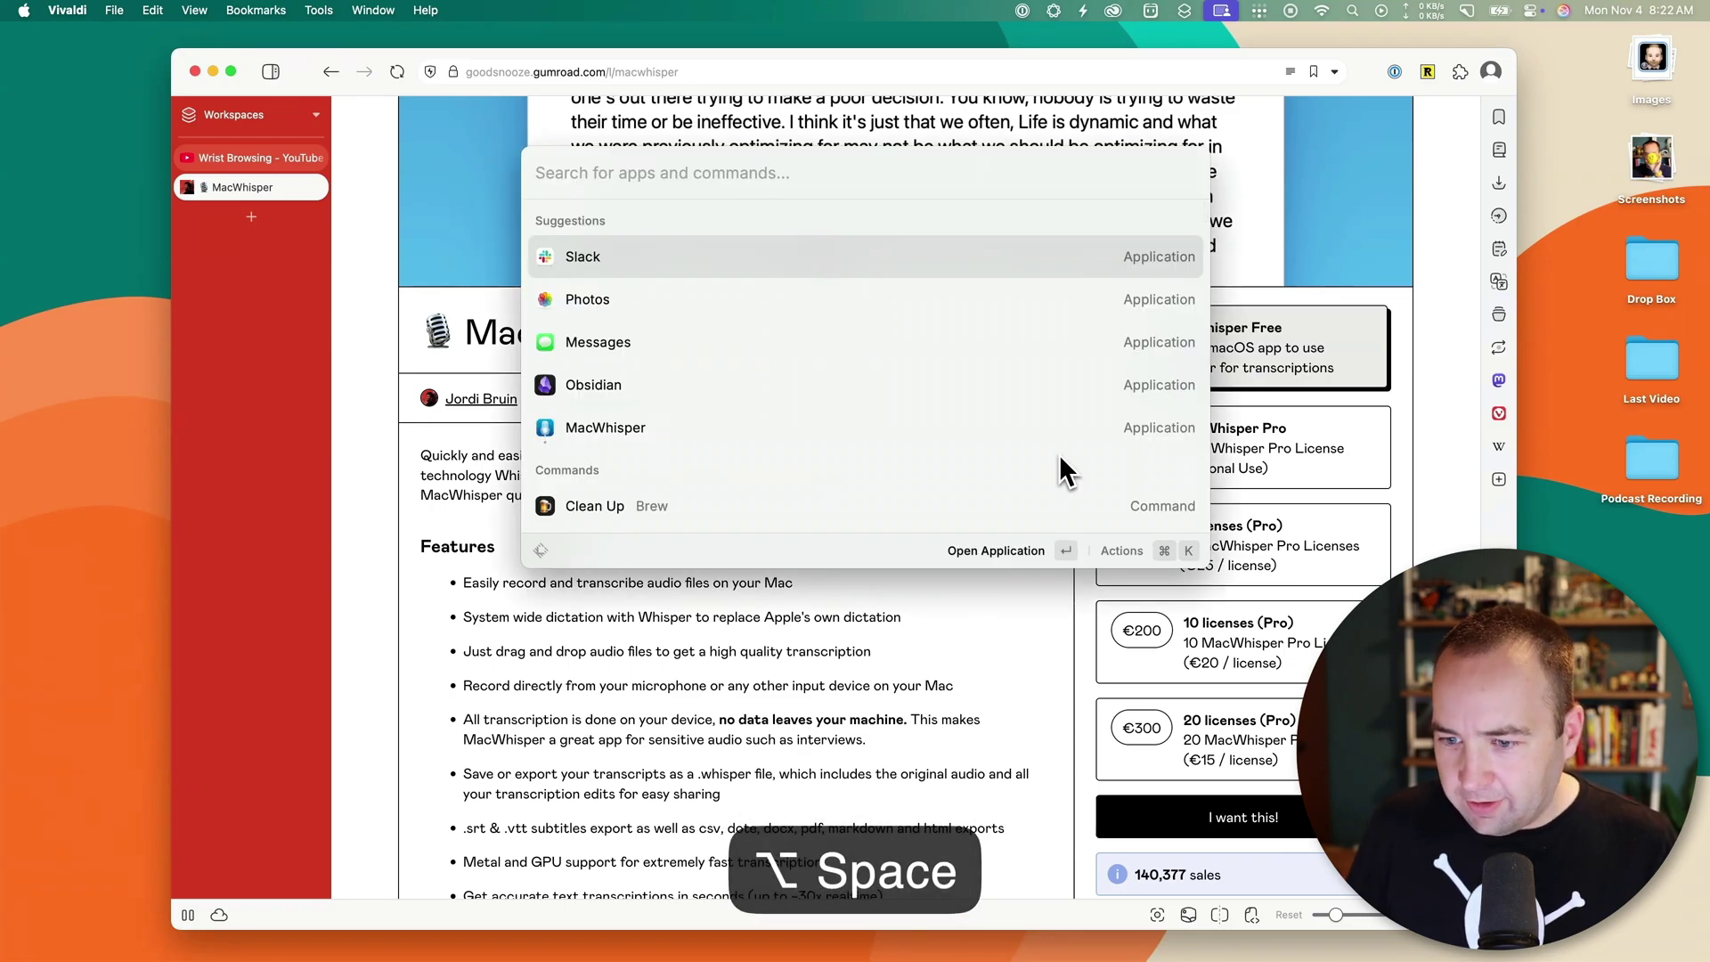
key("alt+space")
key("alt+space")
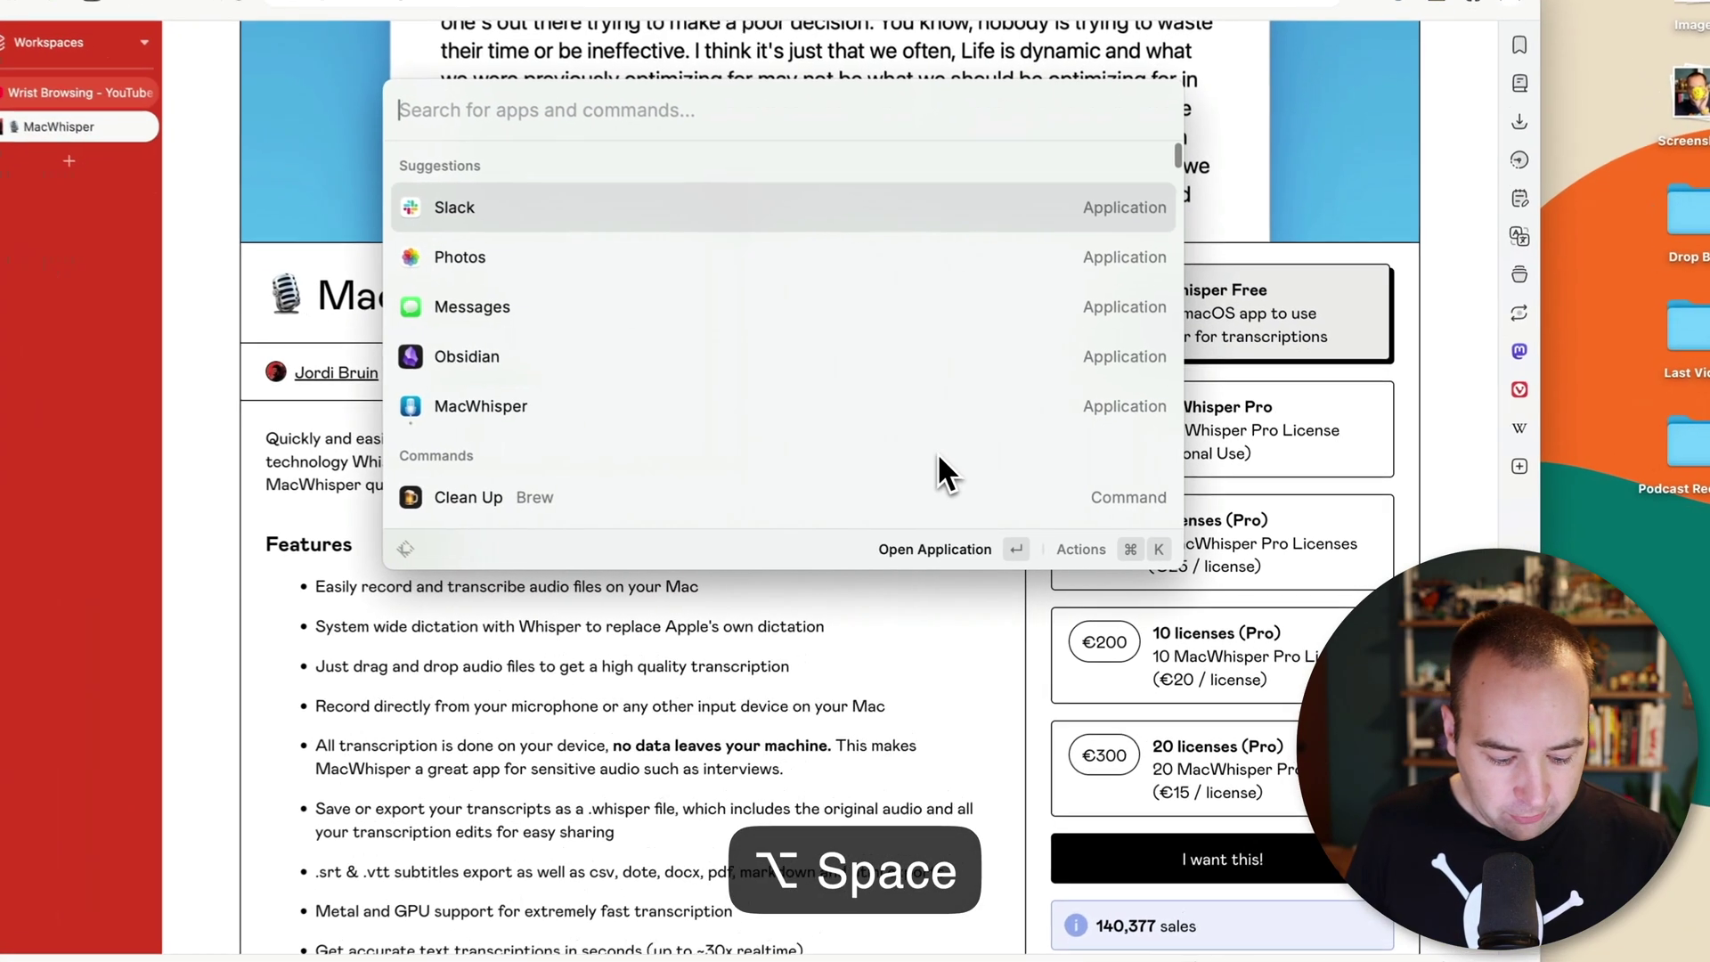
type("€")
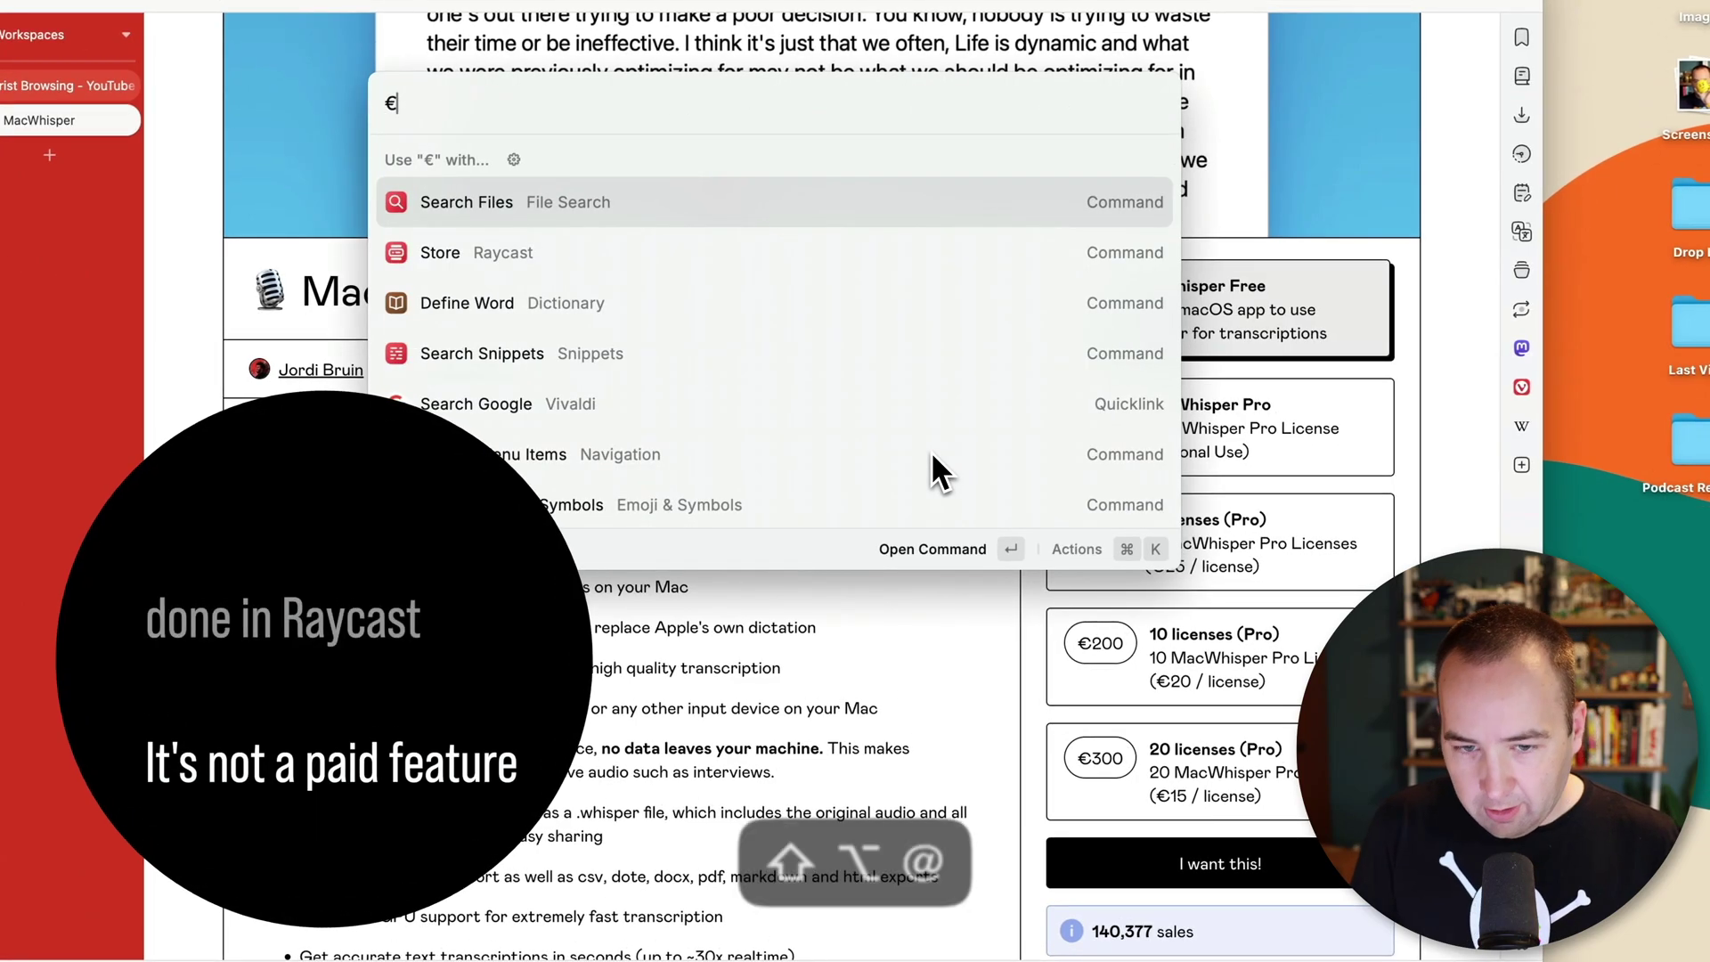
type("39")
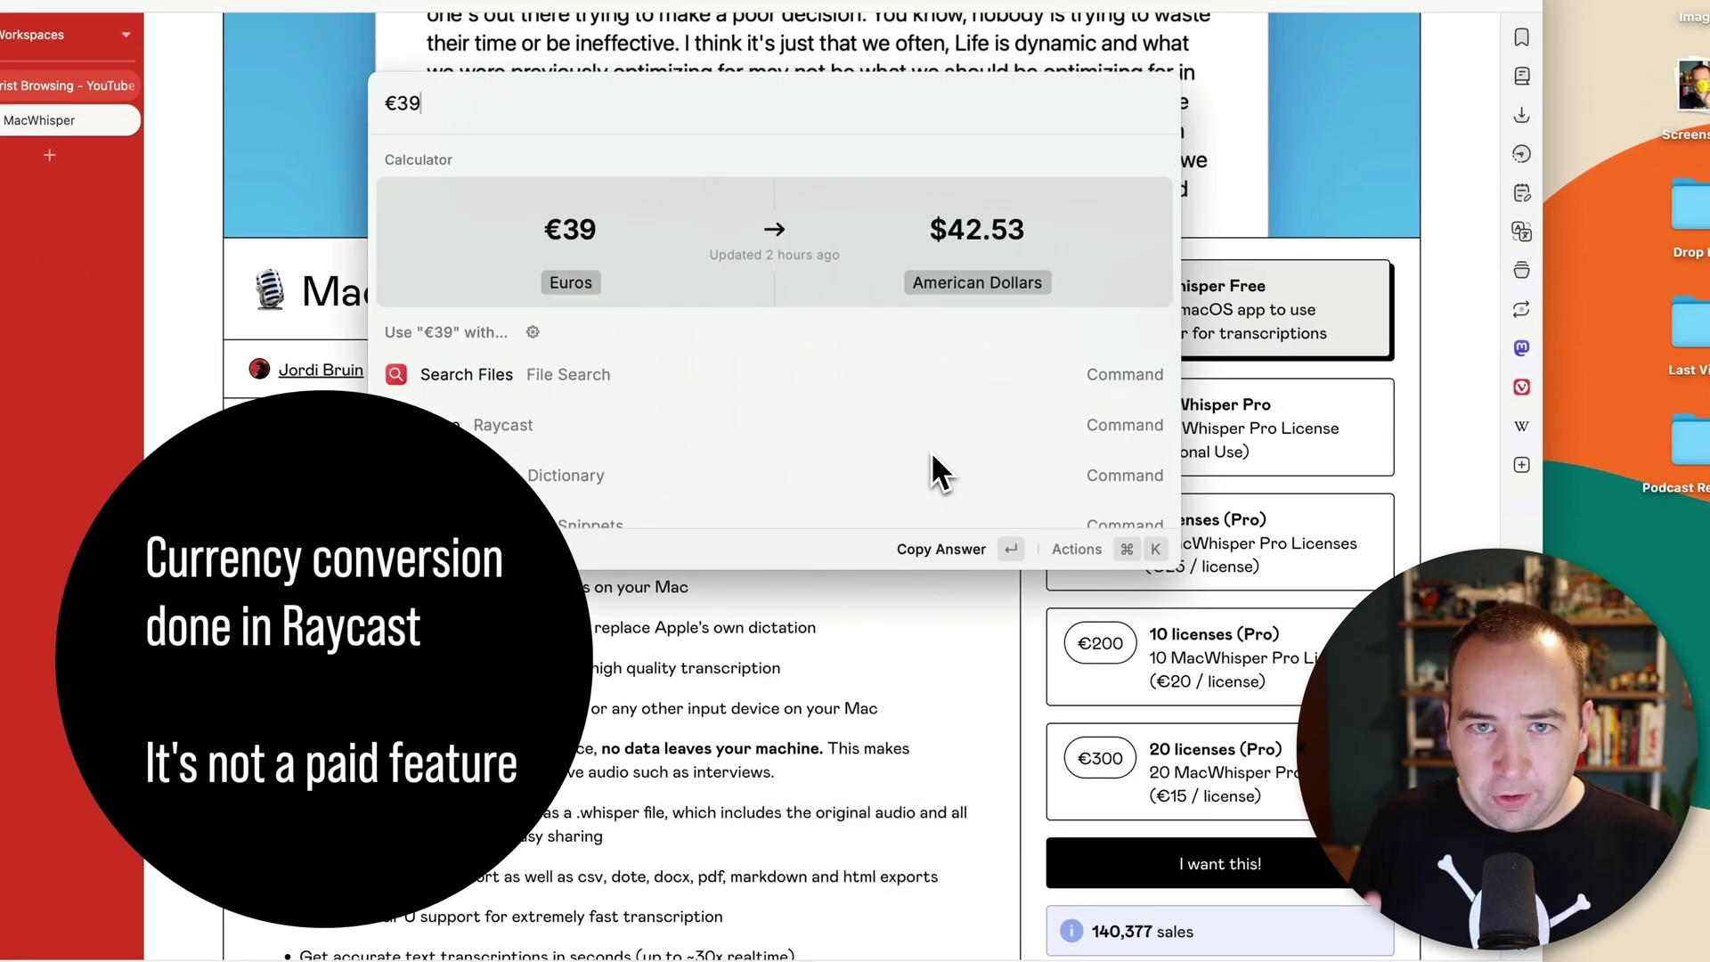
key("Escape")
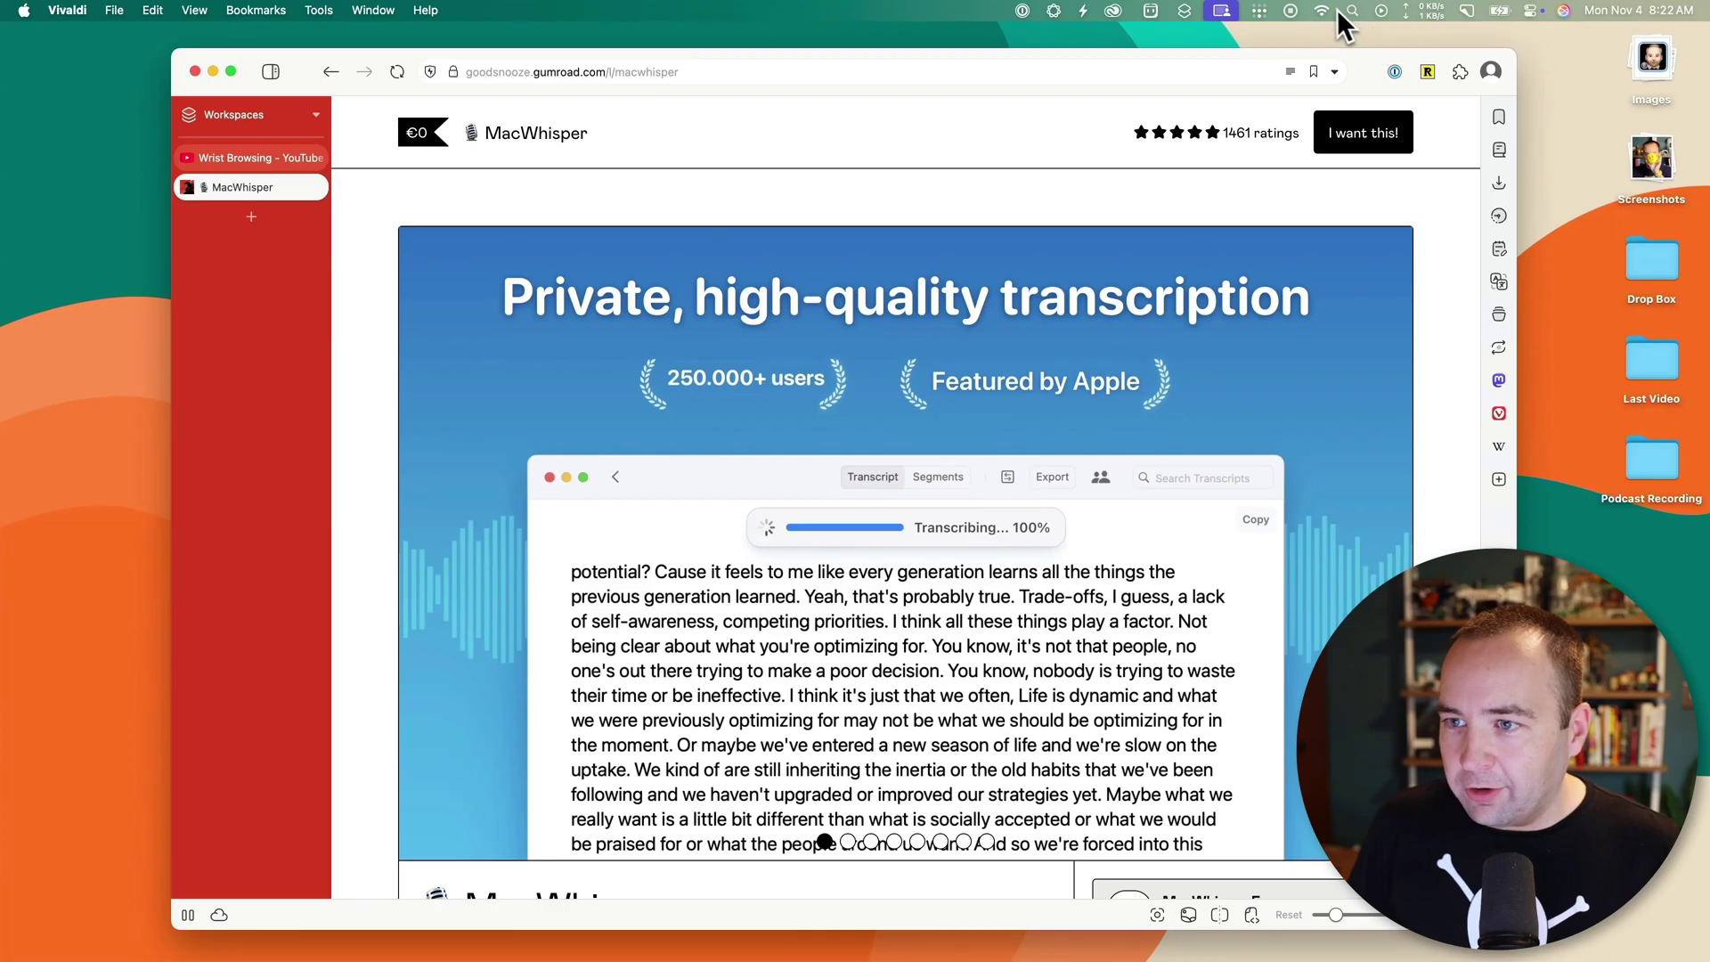
Turn Wi-Fi off from the menu bar
left_click(1322, 11)
left_click(1538, 41)
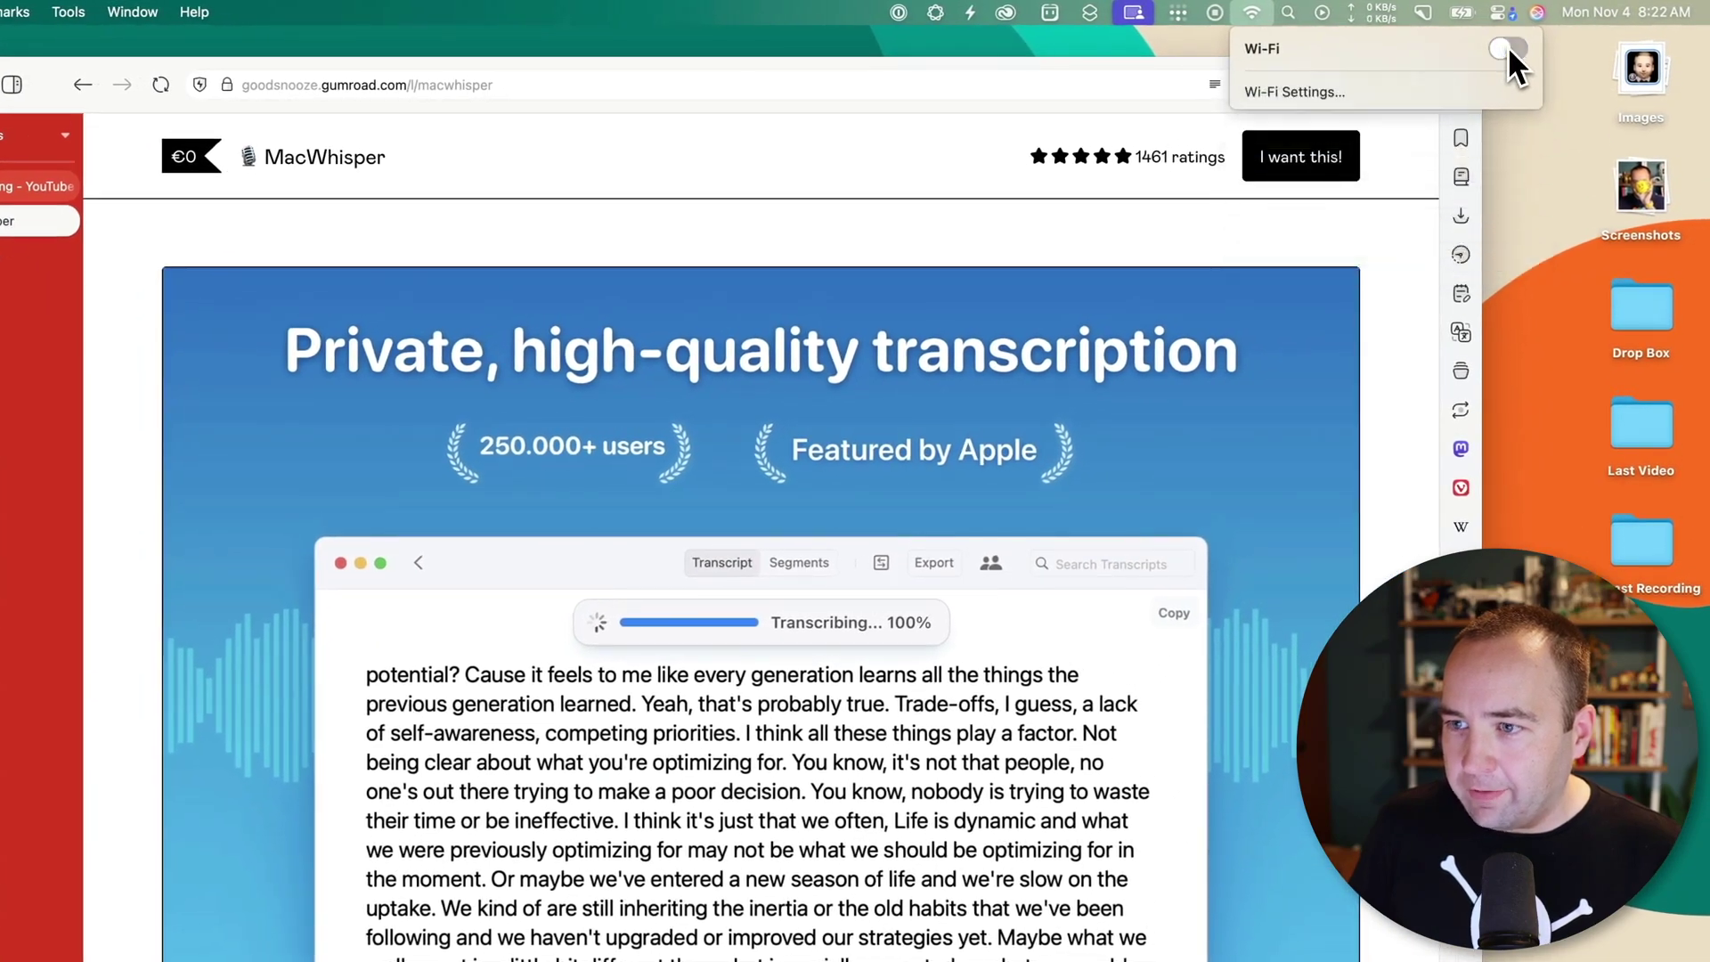
left_click(1254, 12)
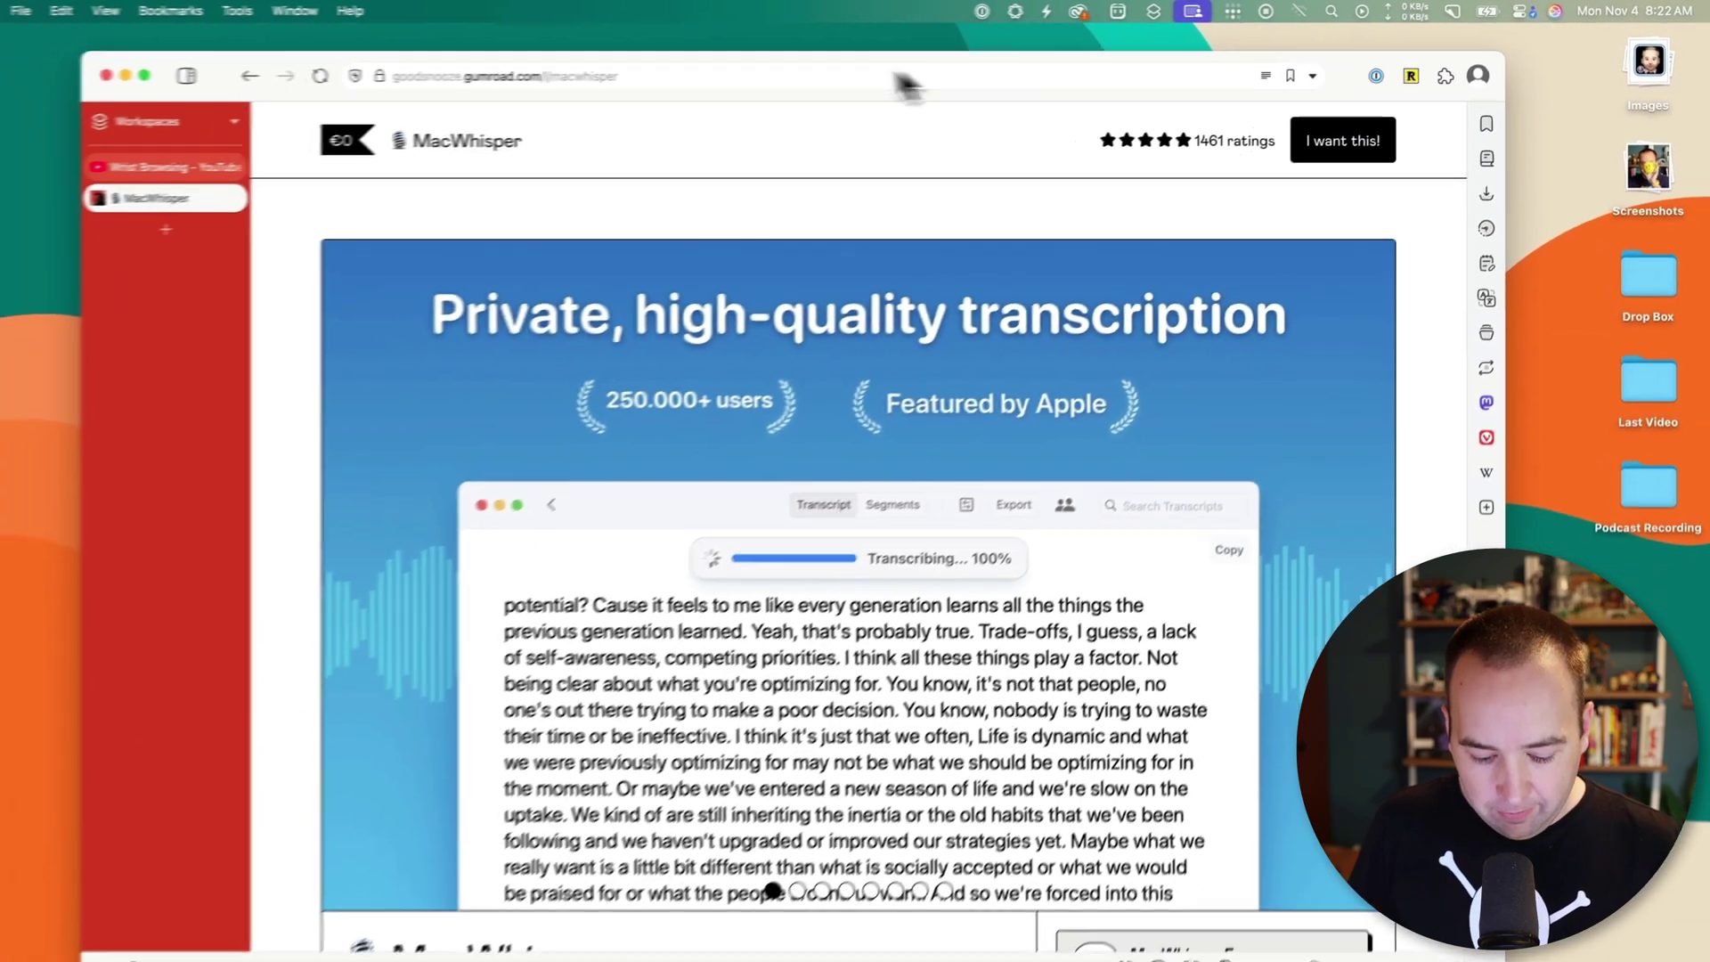
Load apple.com in a new tab to show No internet, then hide Vivaldi
key("super+t")
type("apple.com")
key("Return")
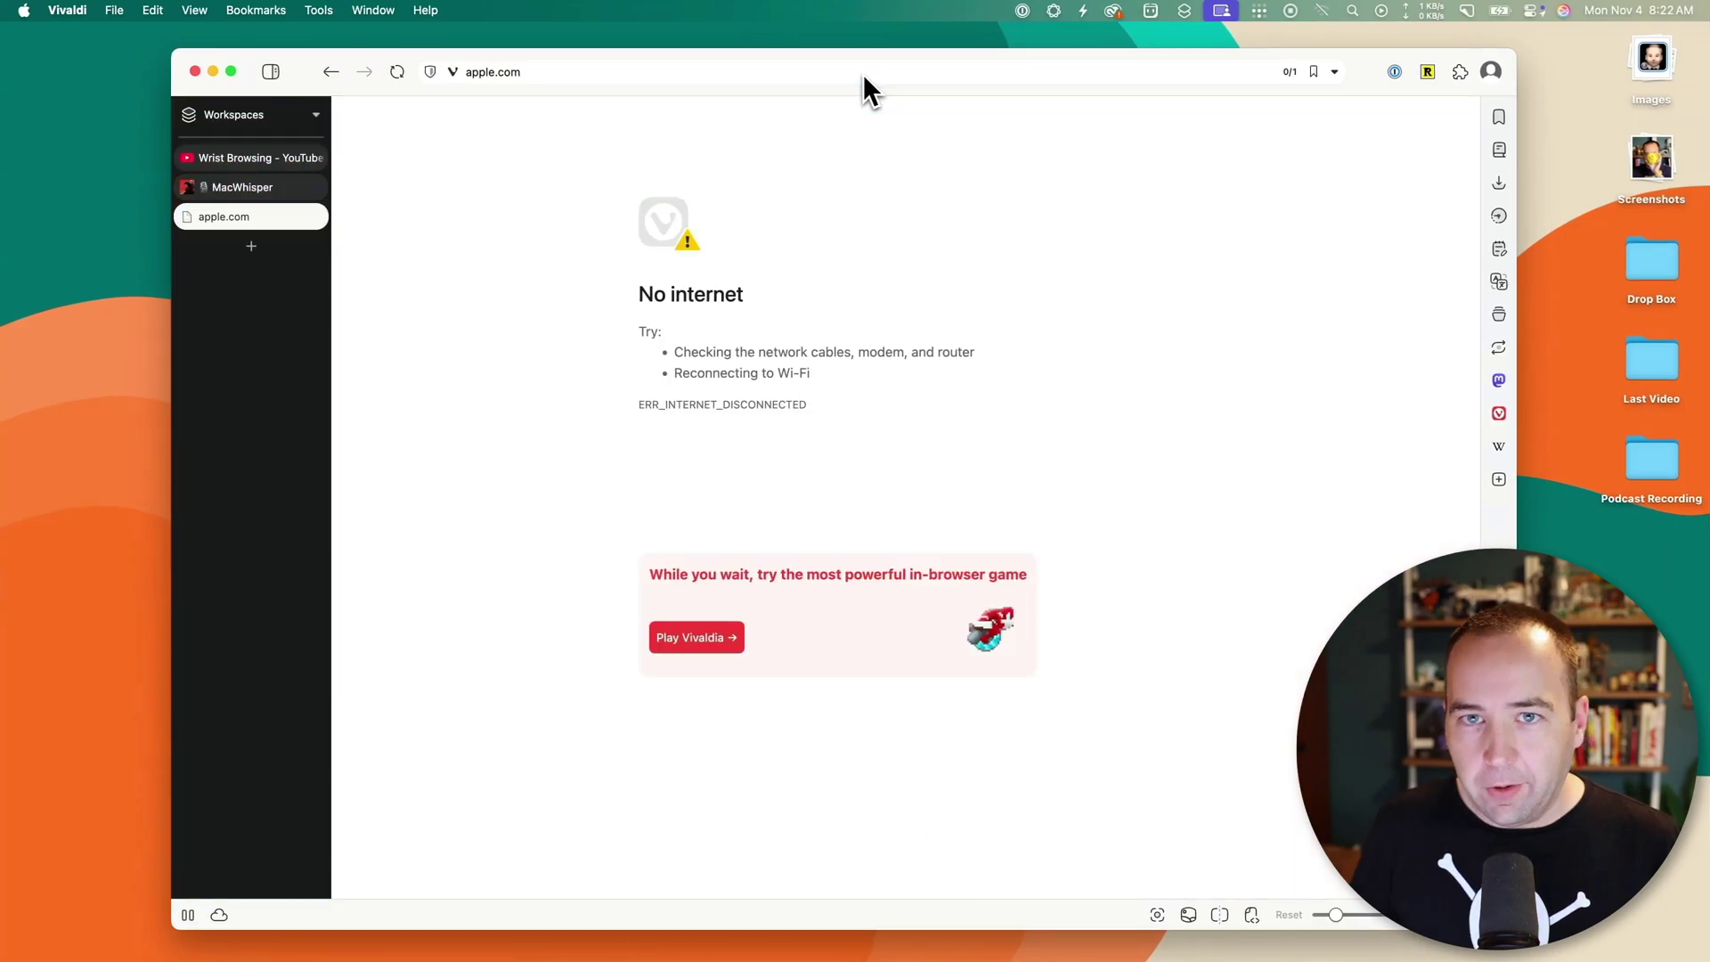
key("super+h")
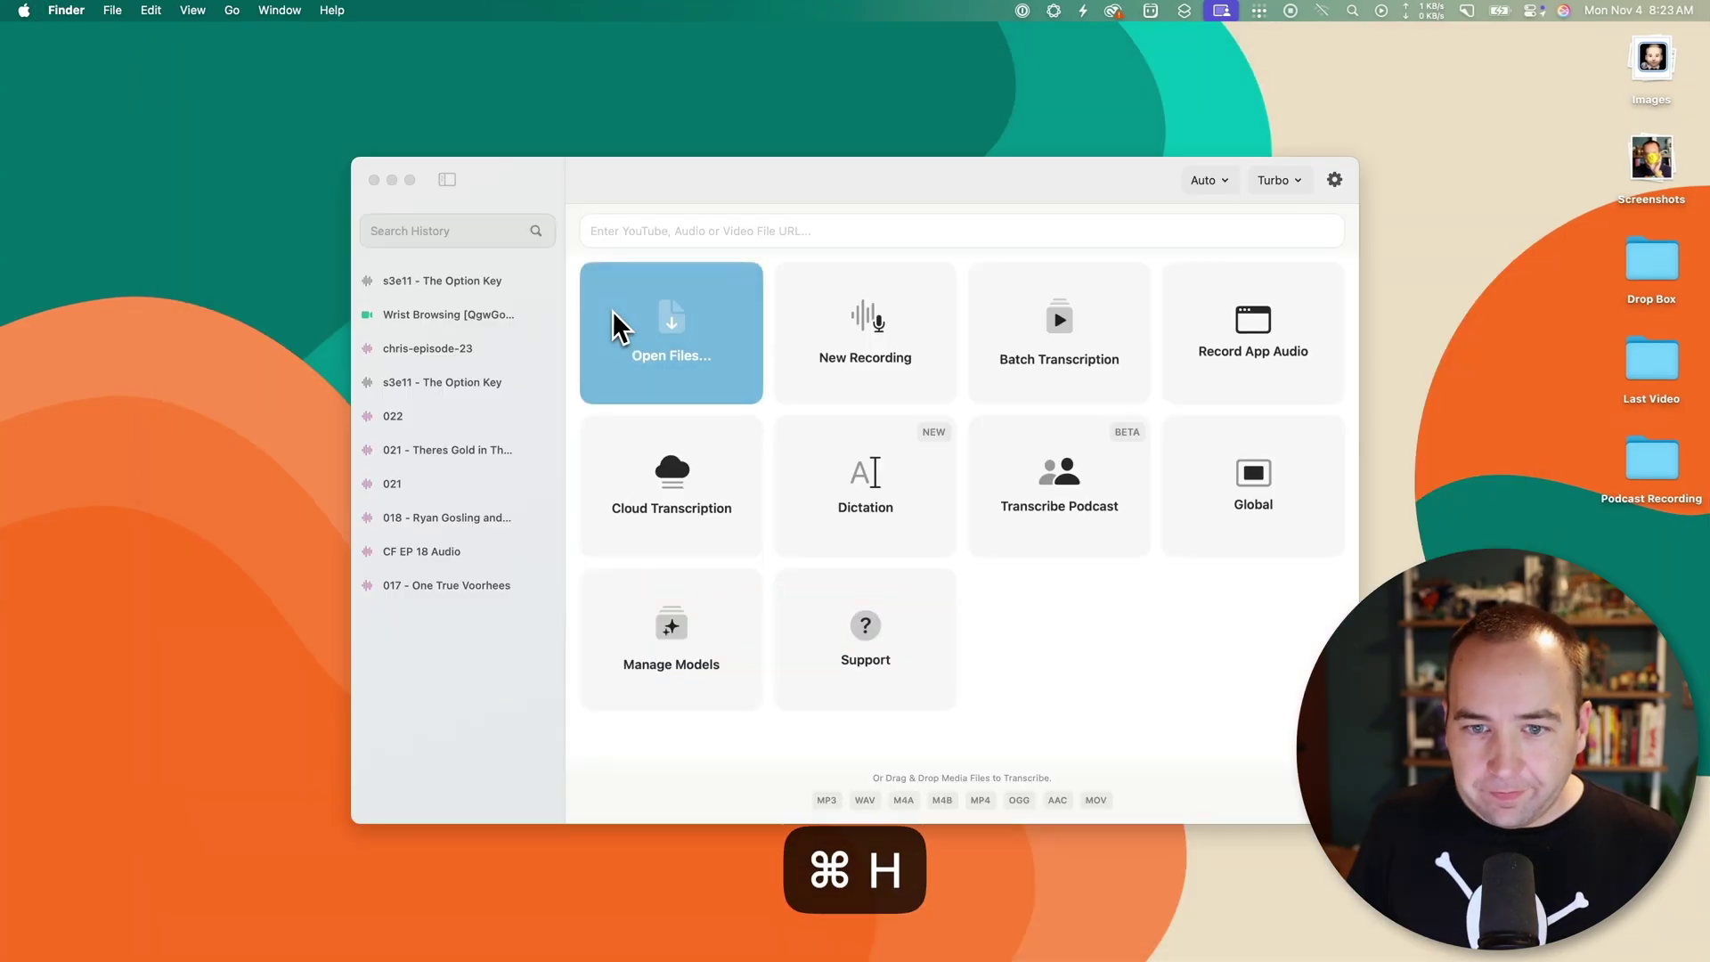
Check the info of s3e11 - The Option Key.m4v in Last Video and drop it into MacWhisper
left_click(738, 189)
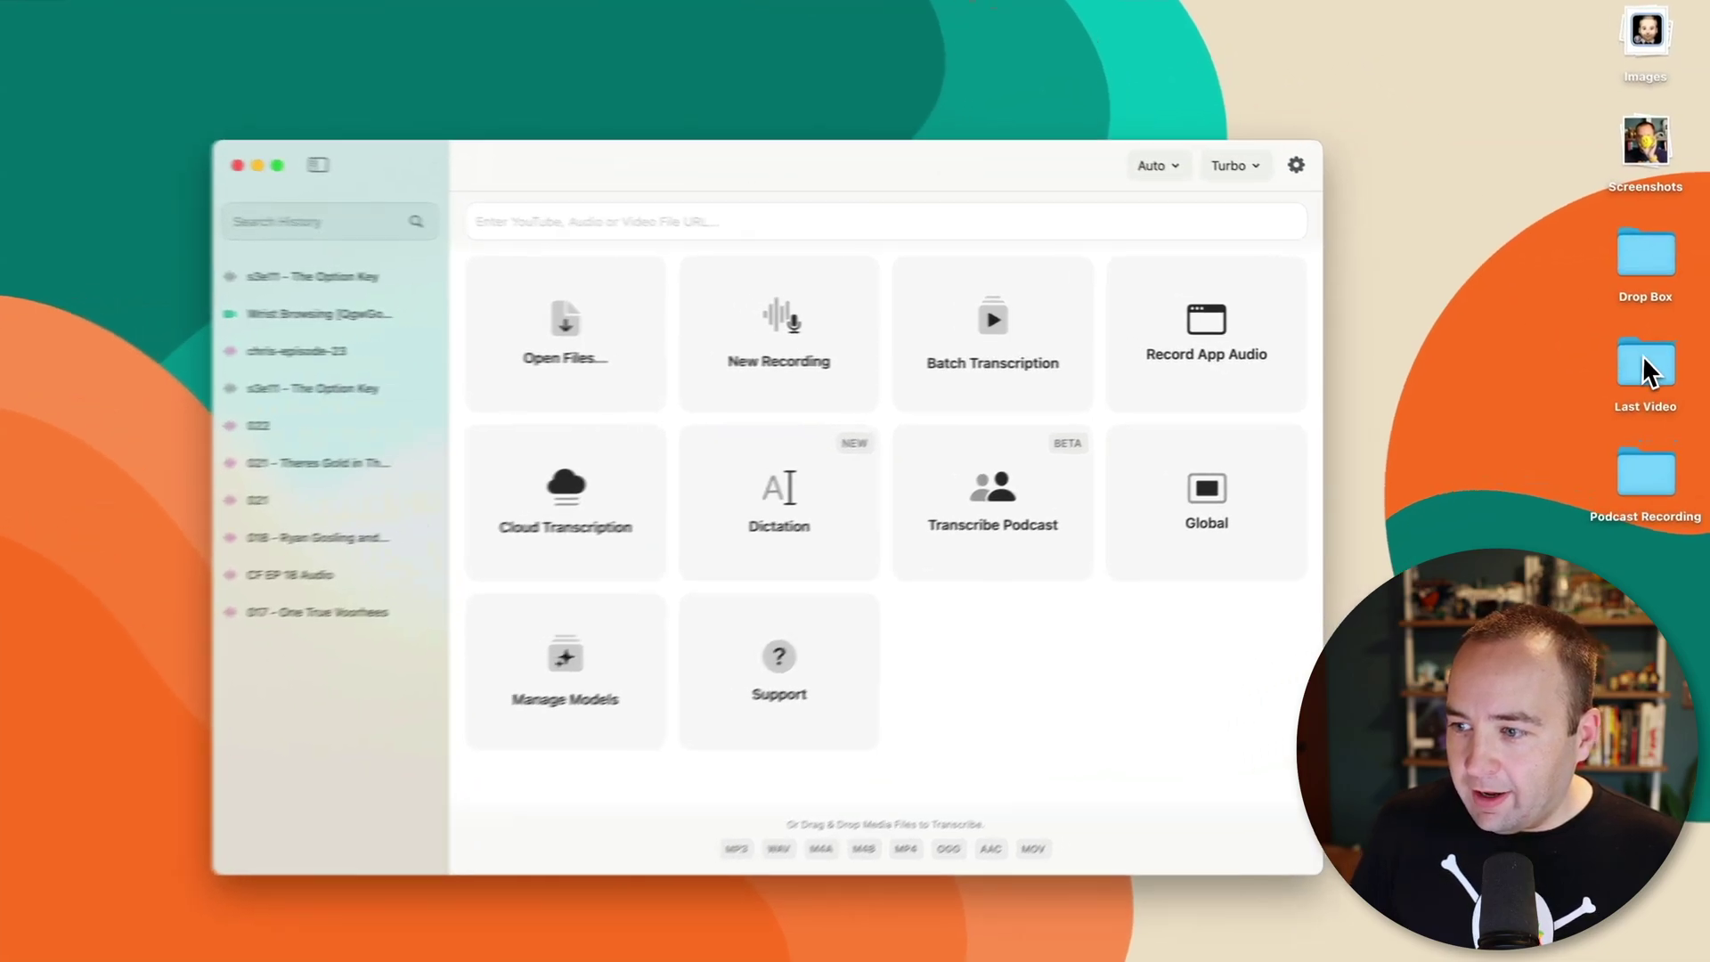
double_click(1644, 359)
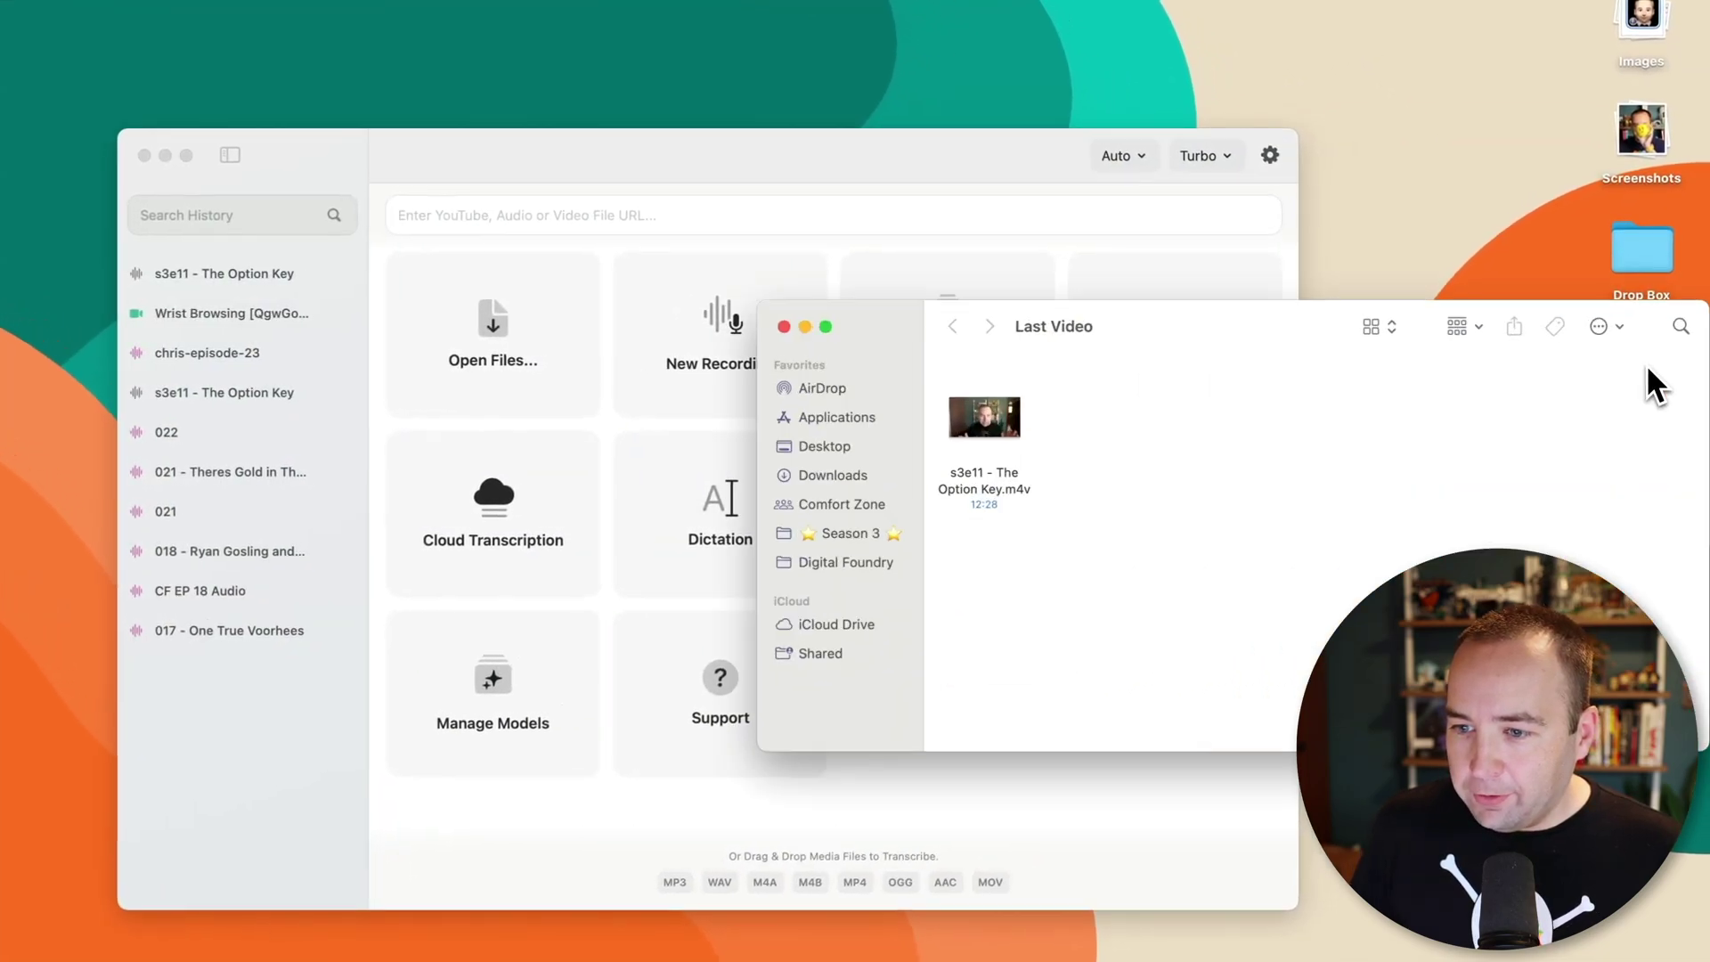
left_click(998, 422)
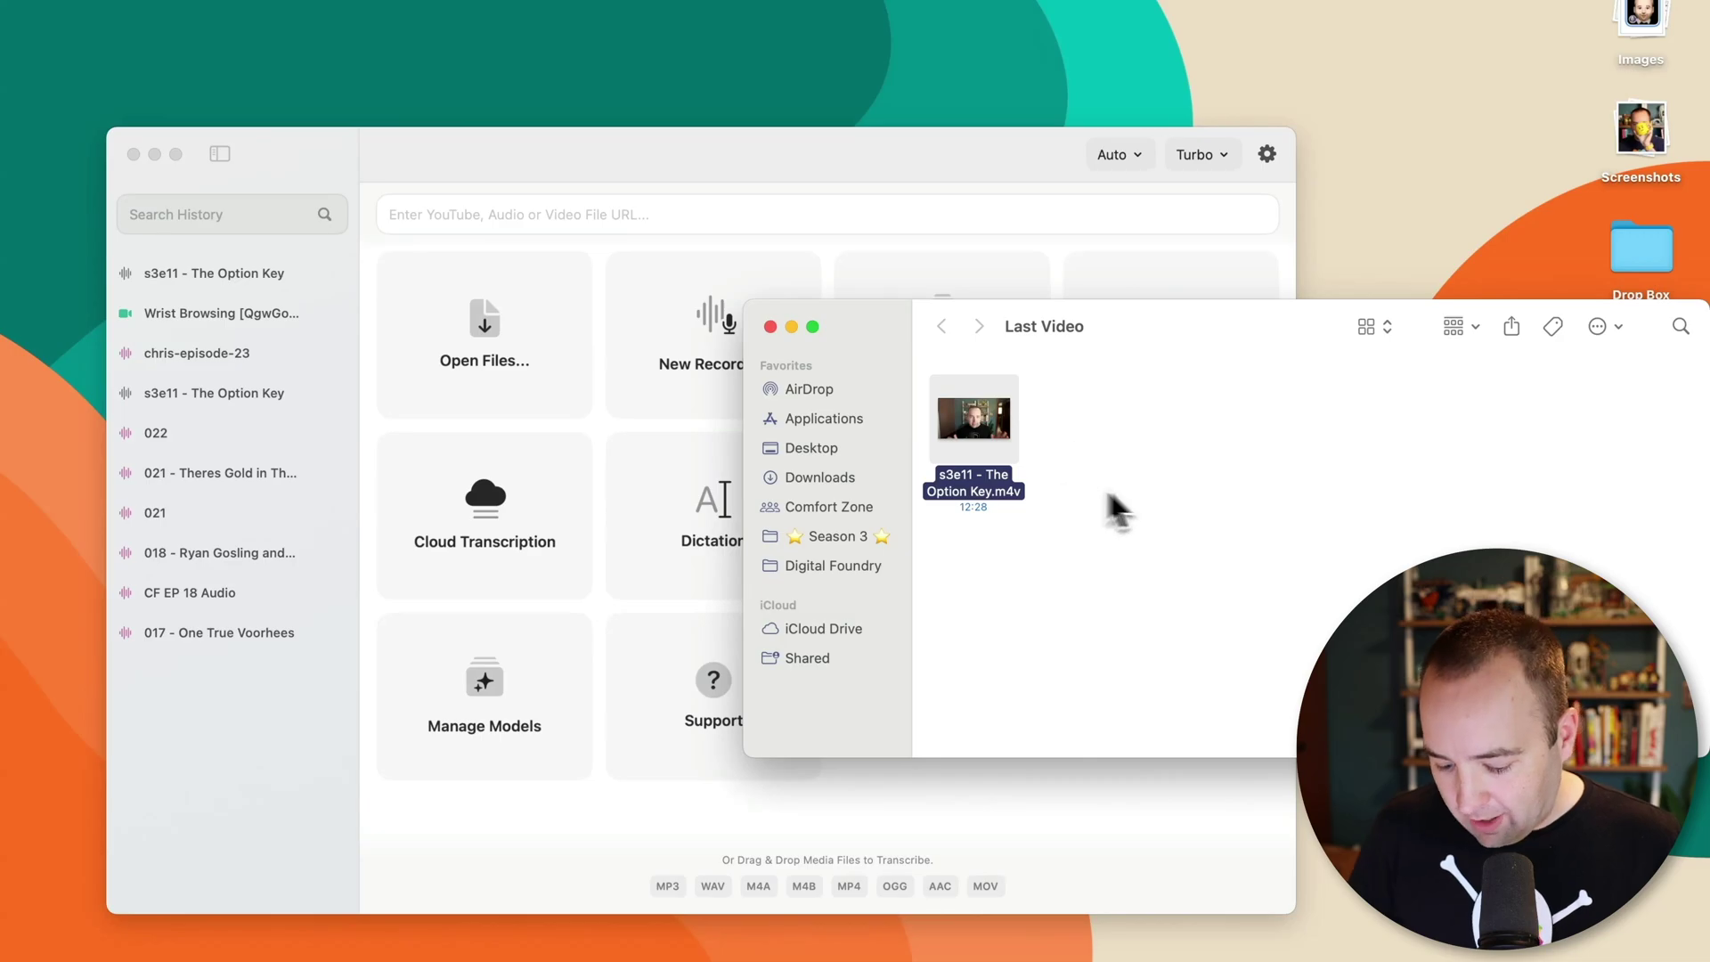
key("super+i")
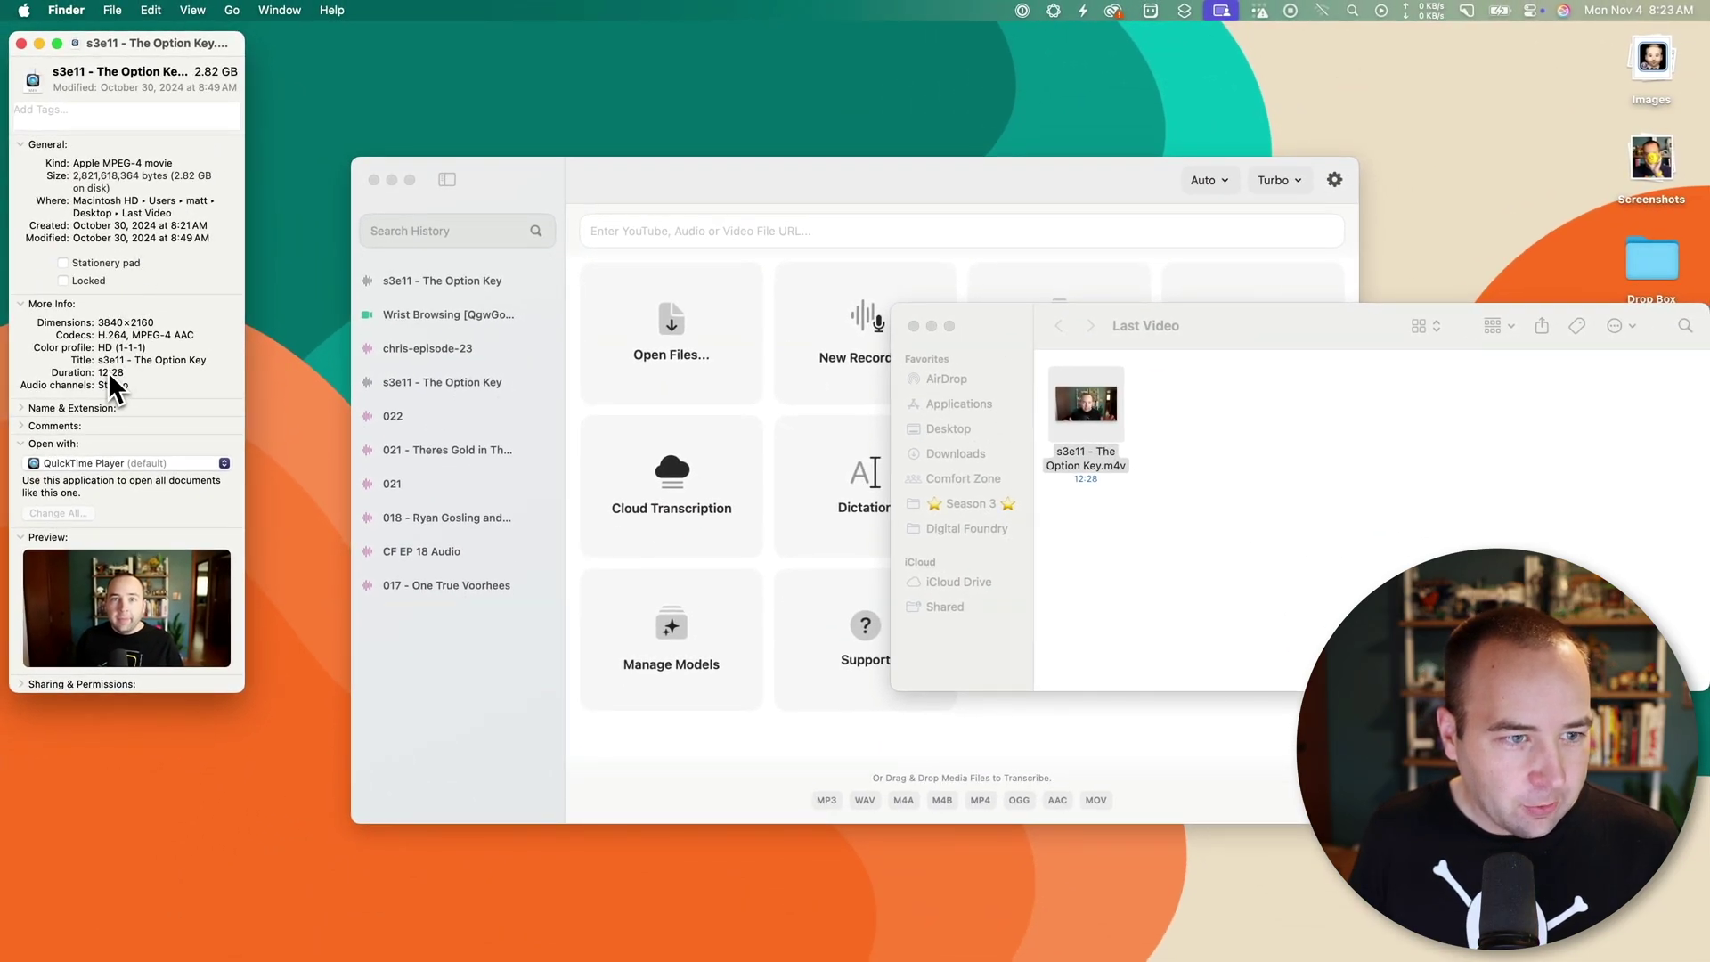
key("super+w")
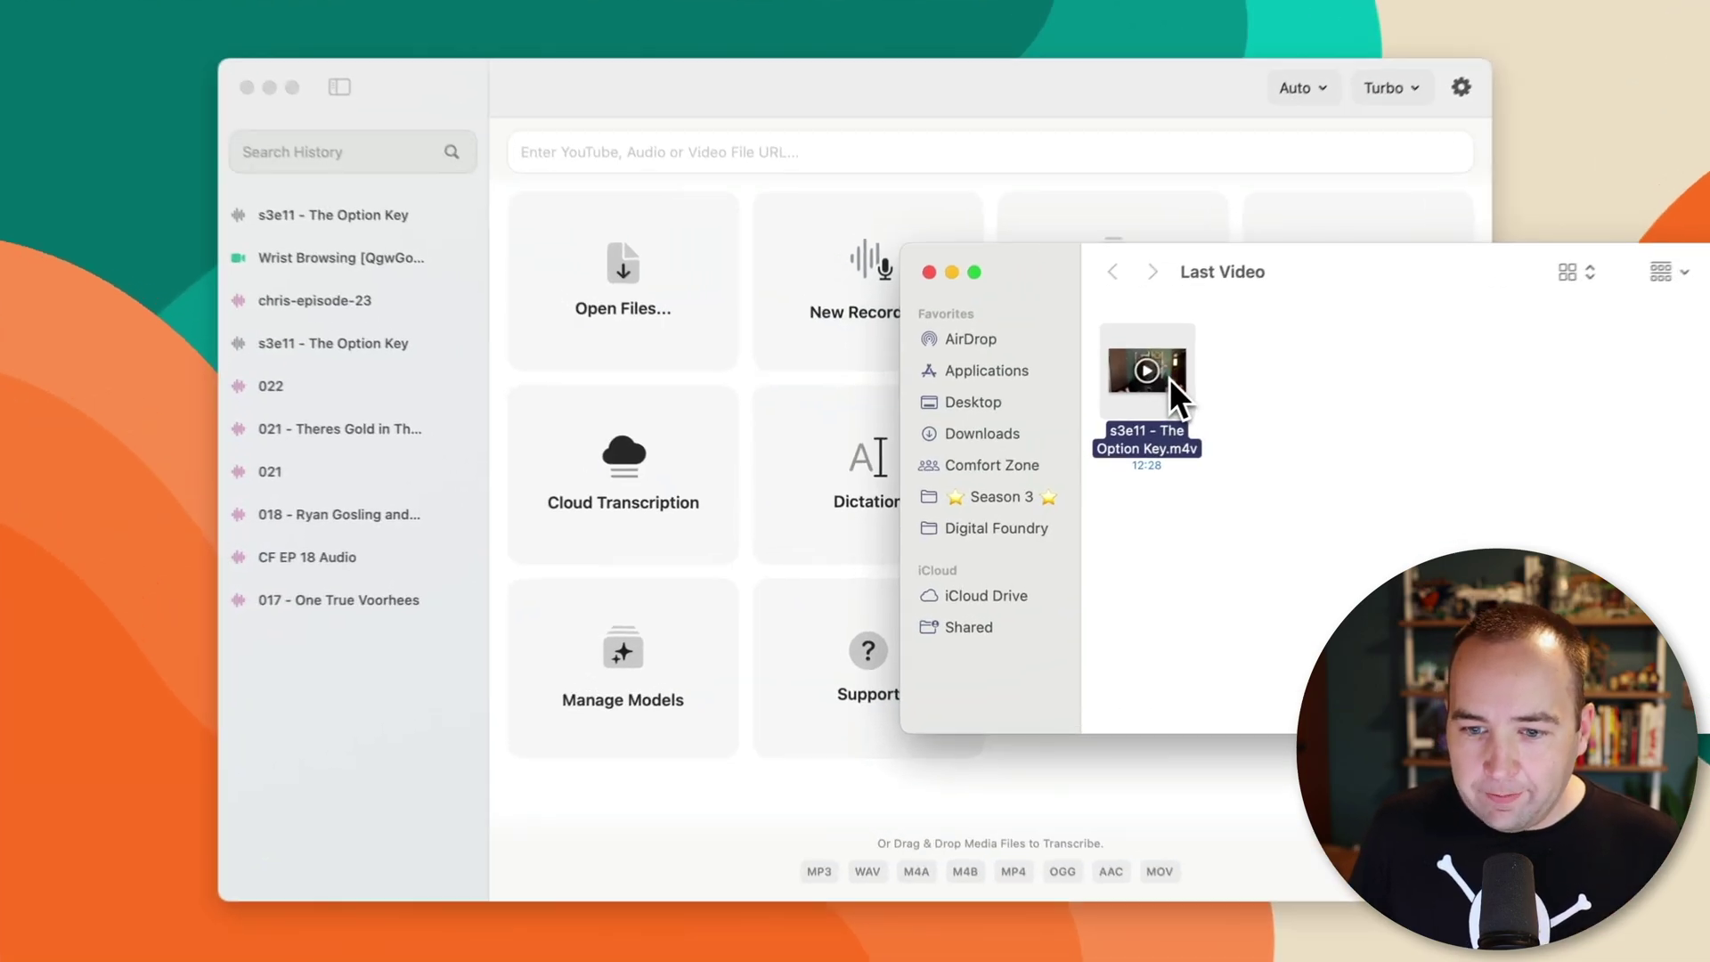
left_click_drag(1104, 409, 794, 446)
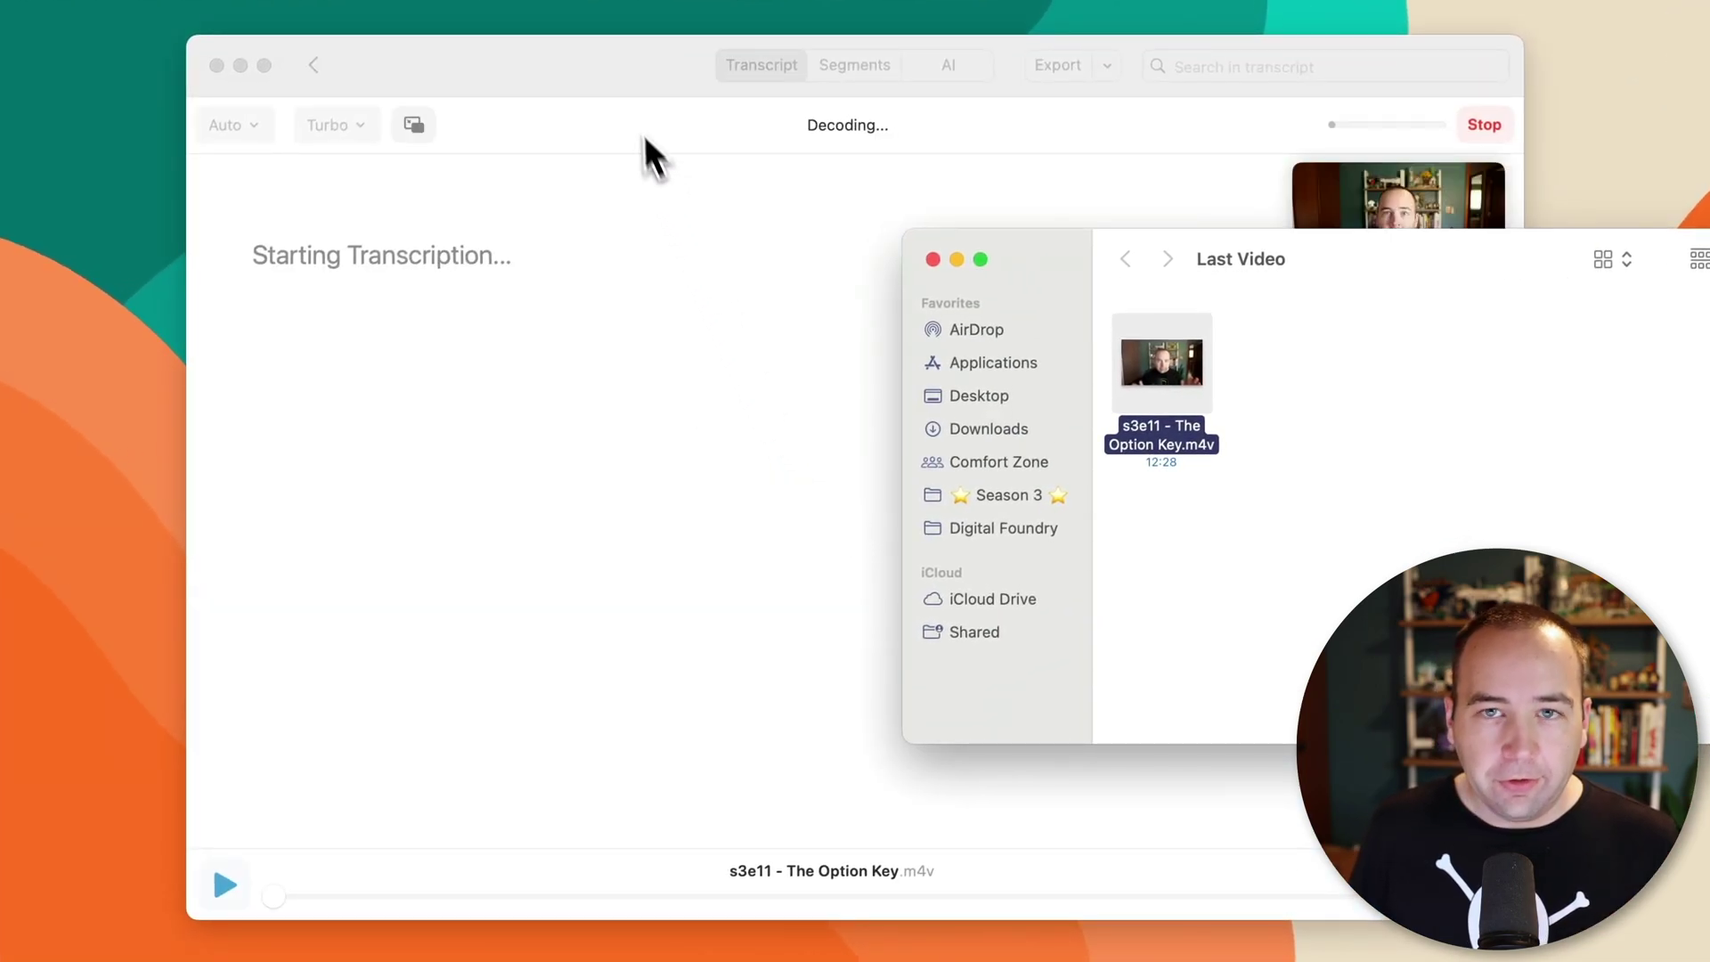
Bring MacWhisper forward and let the offline transcription of s3e11 - The Option Key.m4v finish
left_click(619, 80)
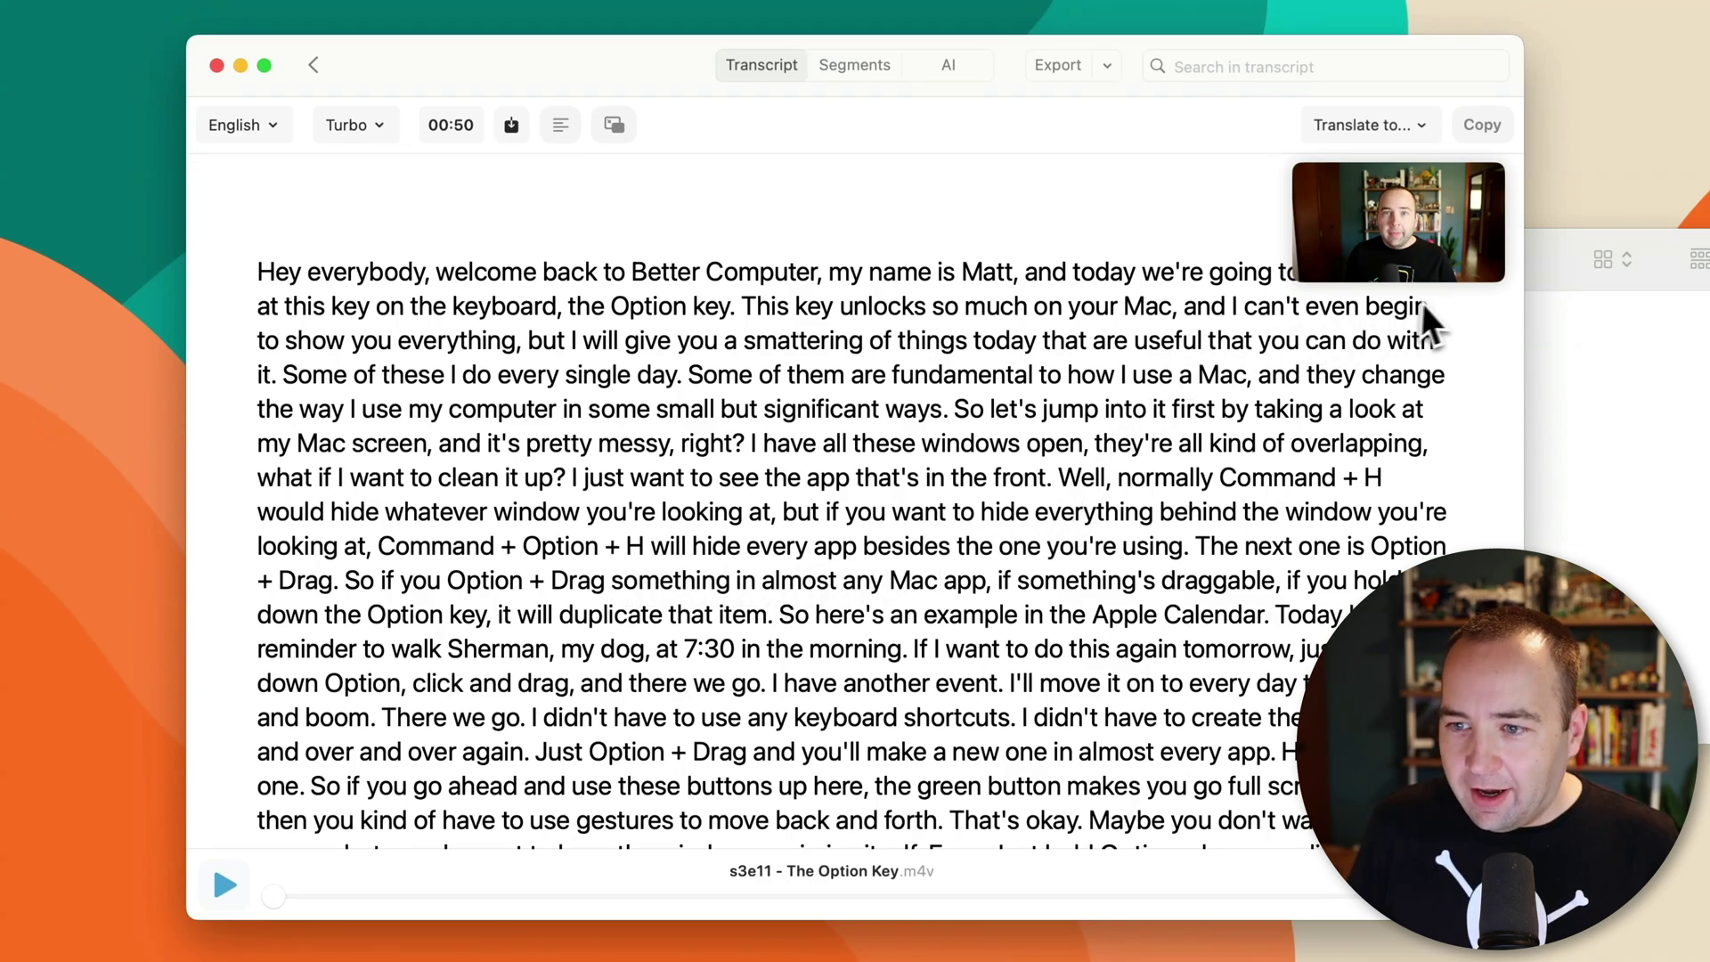
Dismiss the translation language list and close the Last Video Finder window, returning to the transcript
left_click(1417, 126)
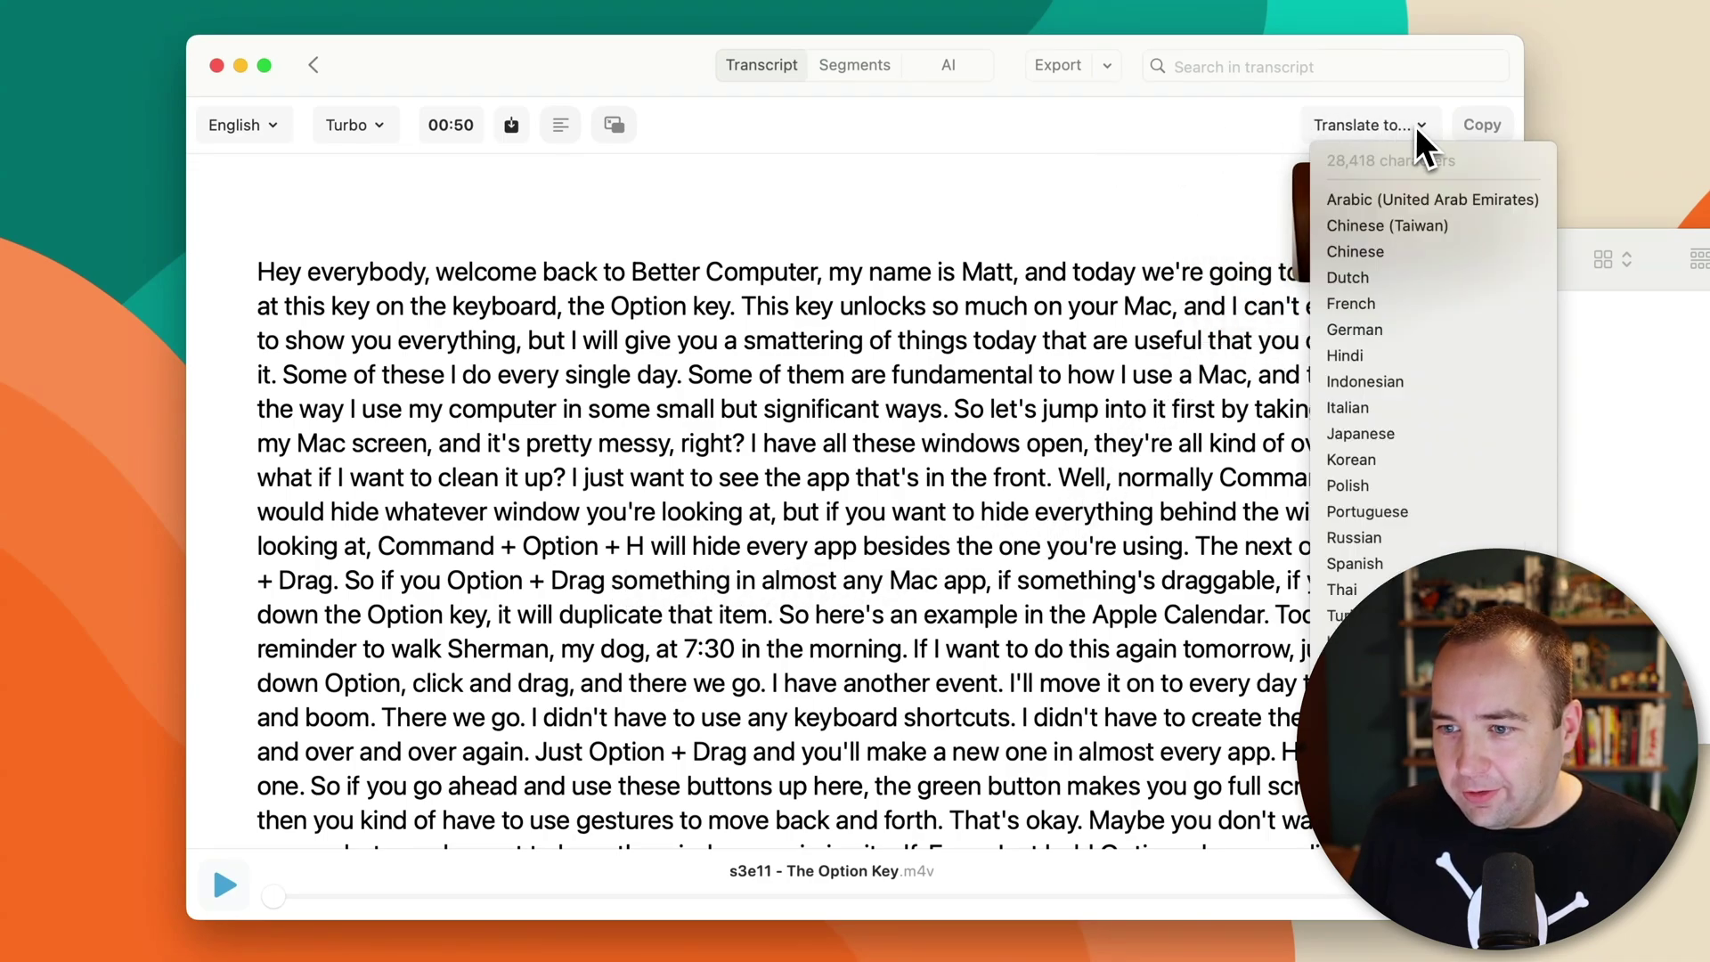
left_click(1180, 183)
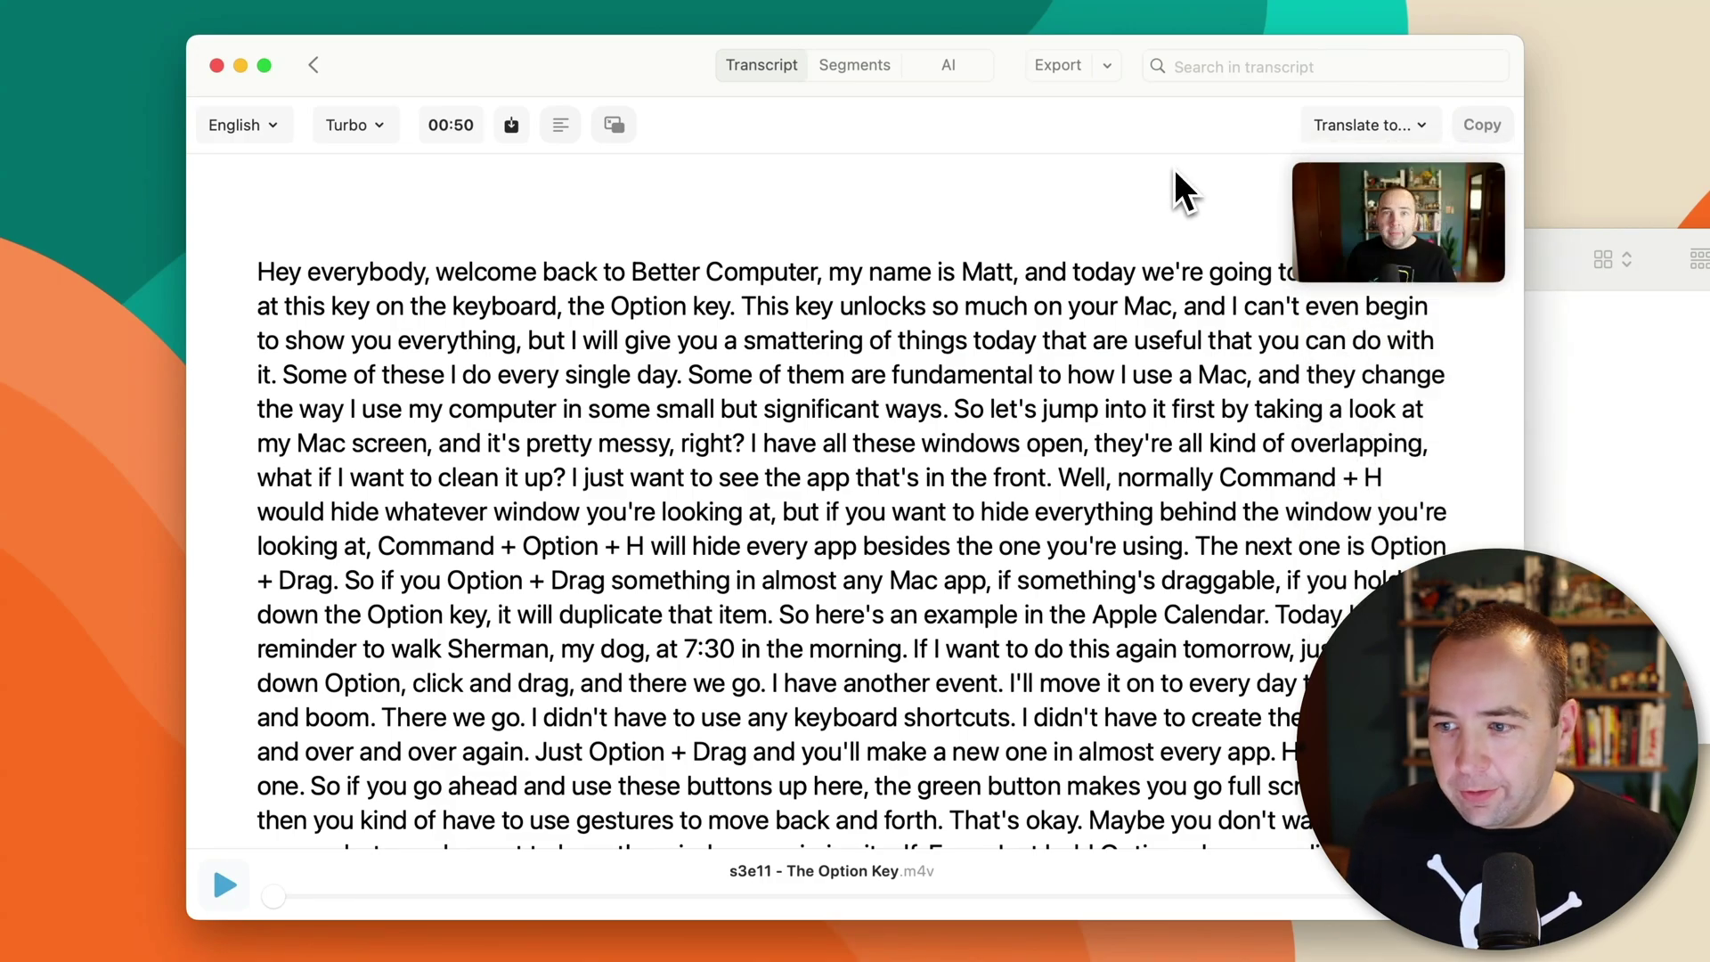
left_click(1565, 356)
key("super+w")
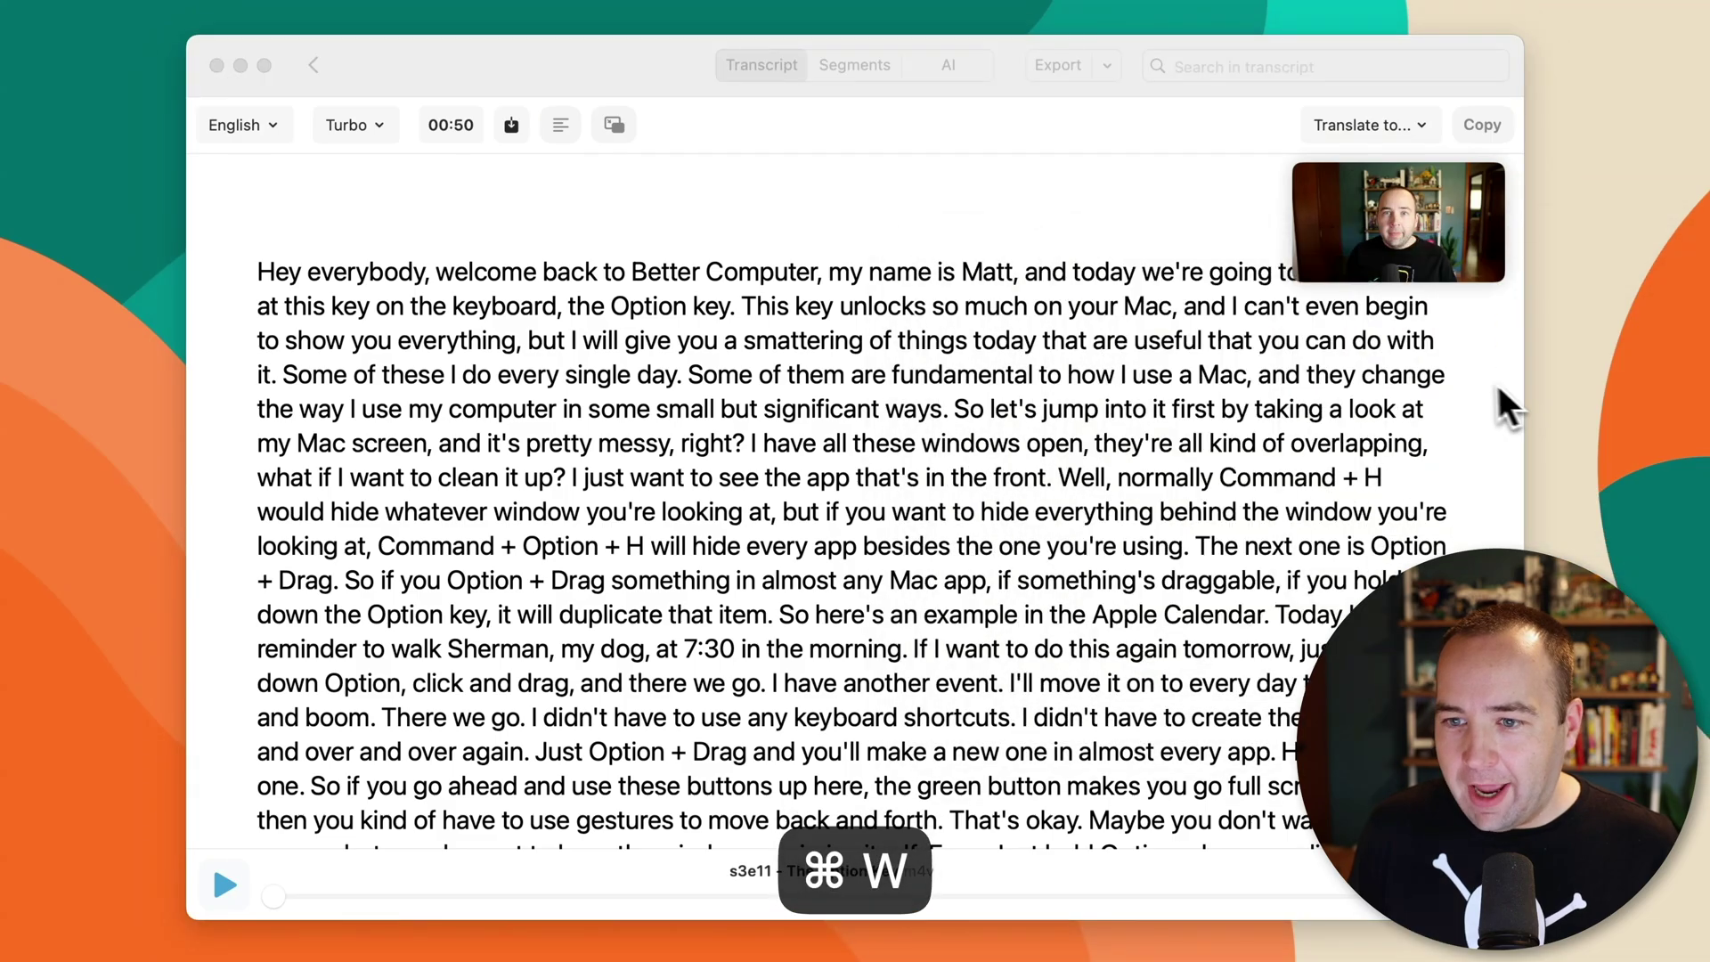
left_click(1132, 156)
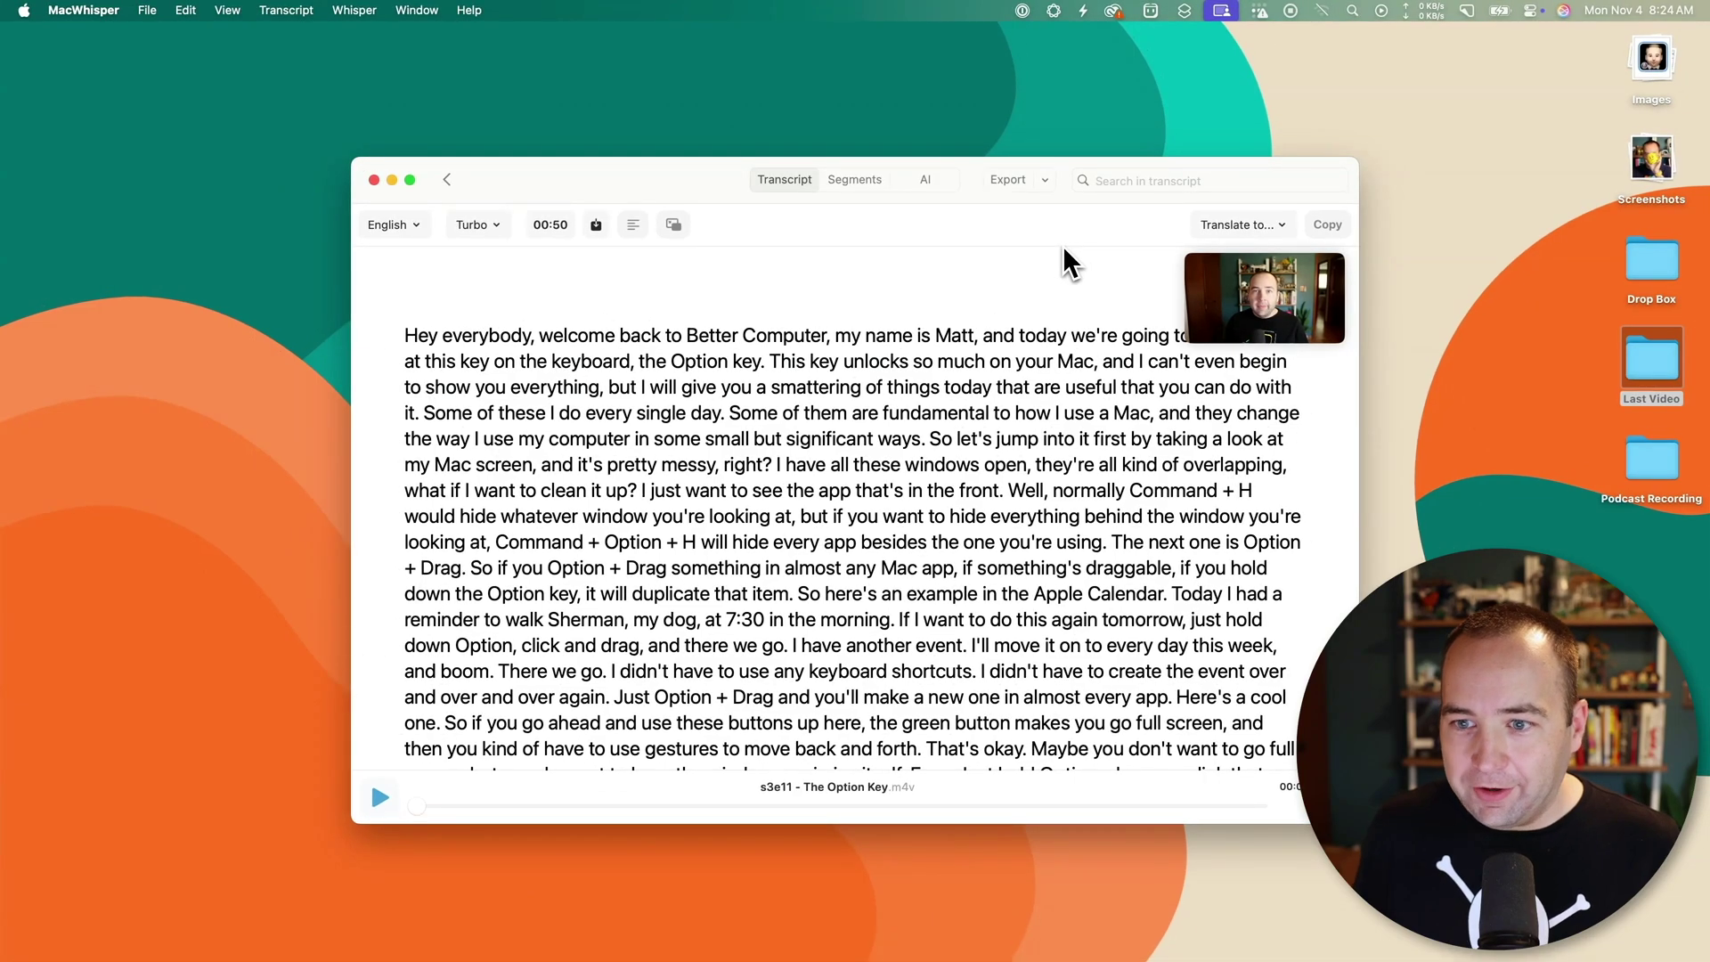
Export the transcript as .srt subtitles named s3e11 - The Option Key.srt to the Desktop
left_click(1044, 179)
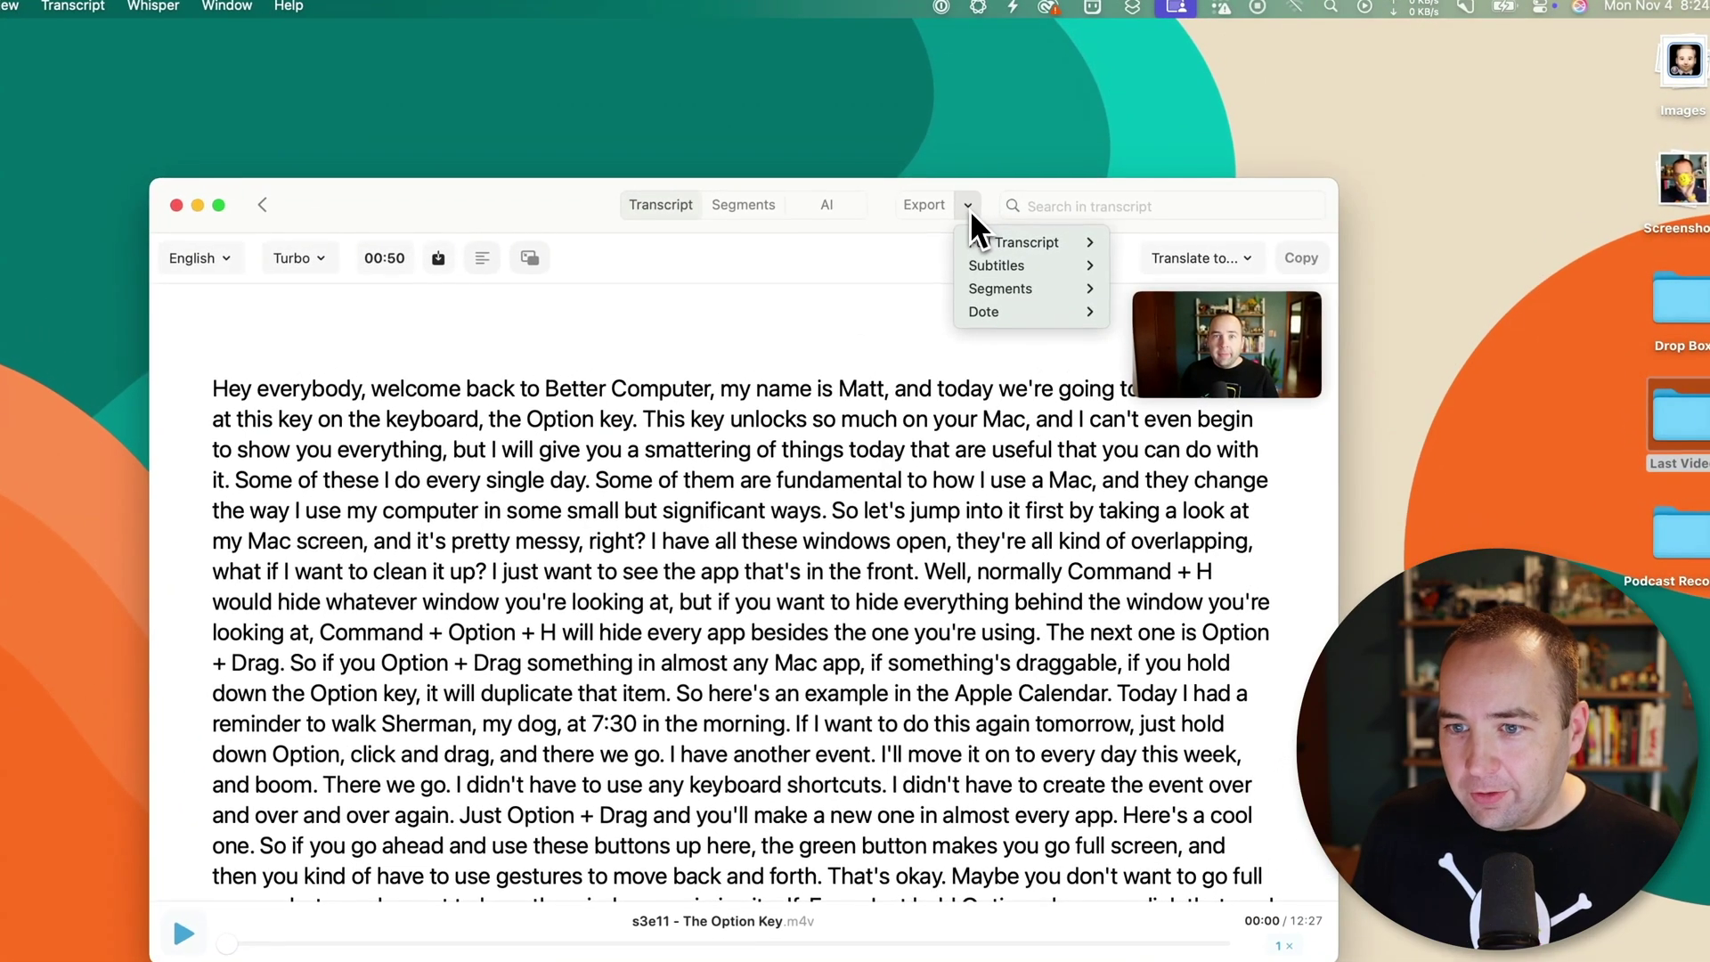
mouse_move(1000, 239)
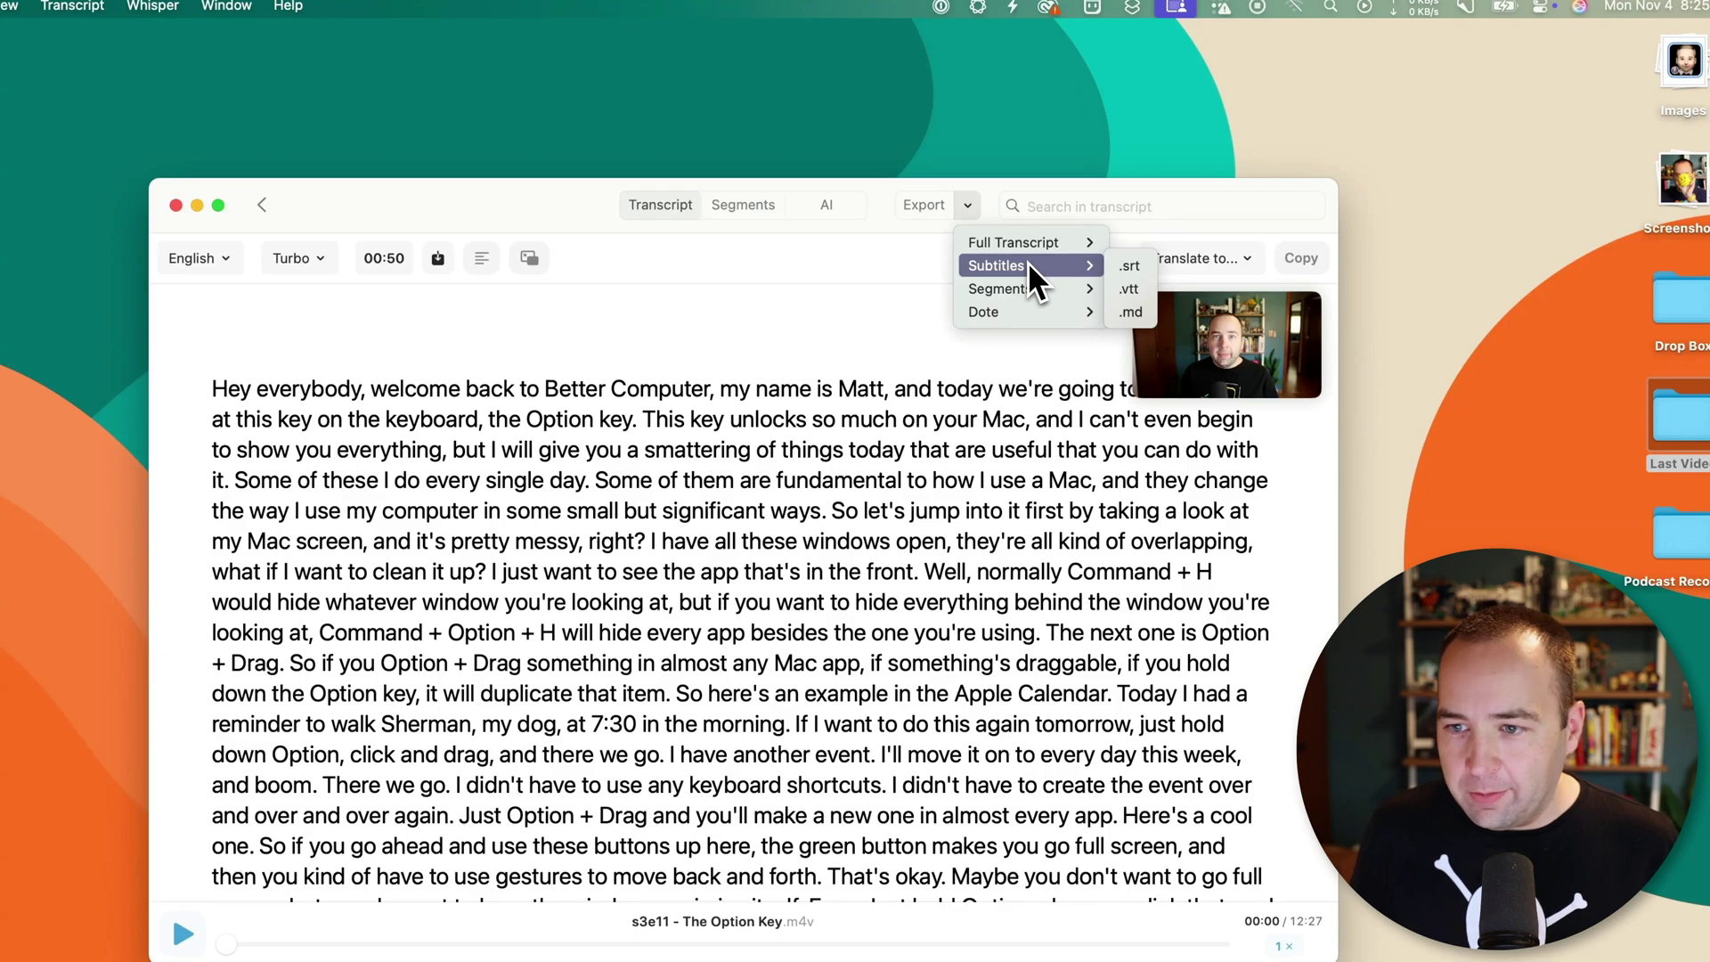
left_click(1140, 270)
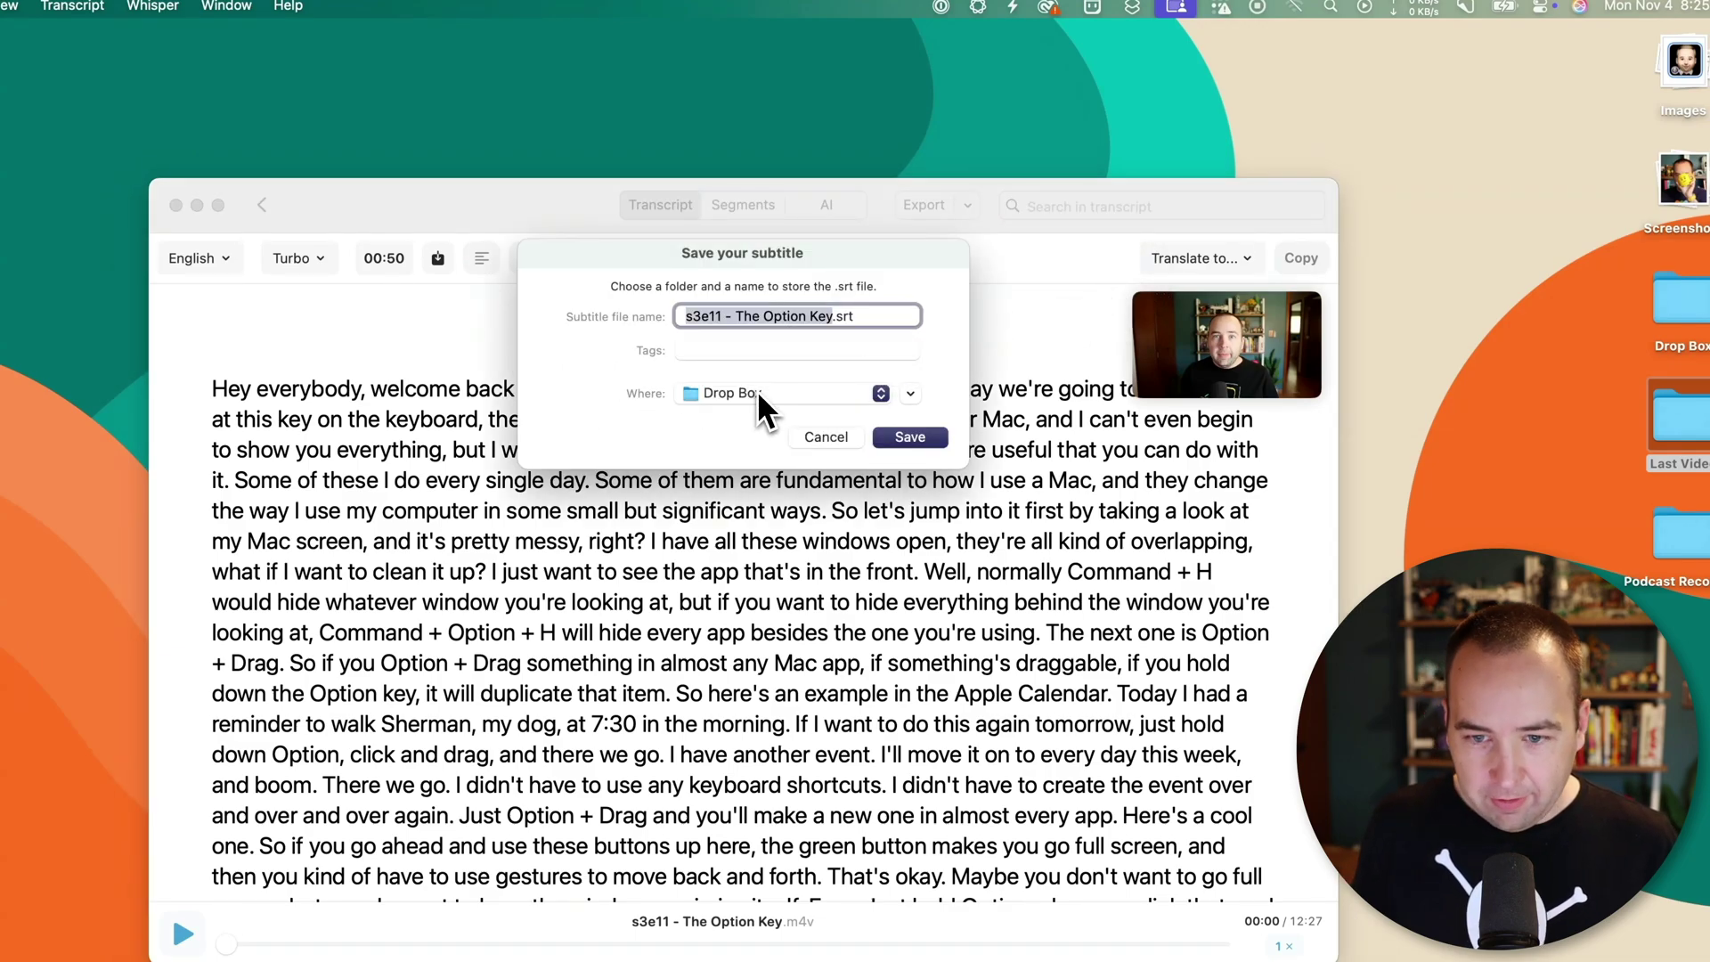
key("super+shift+d")
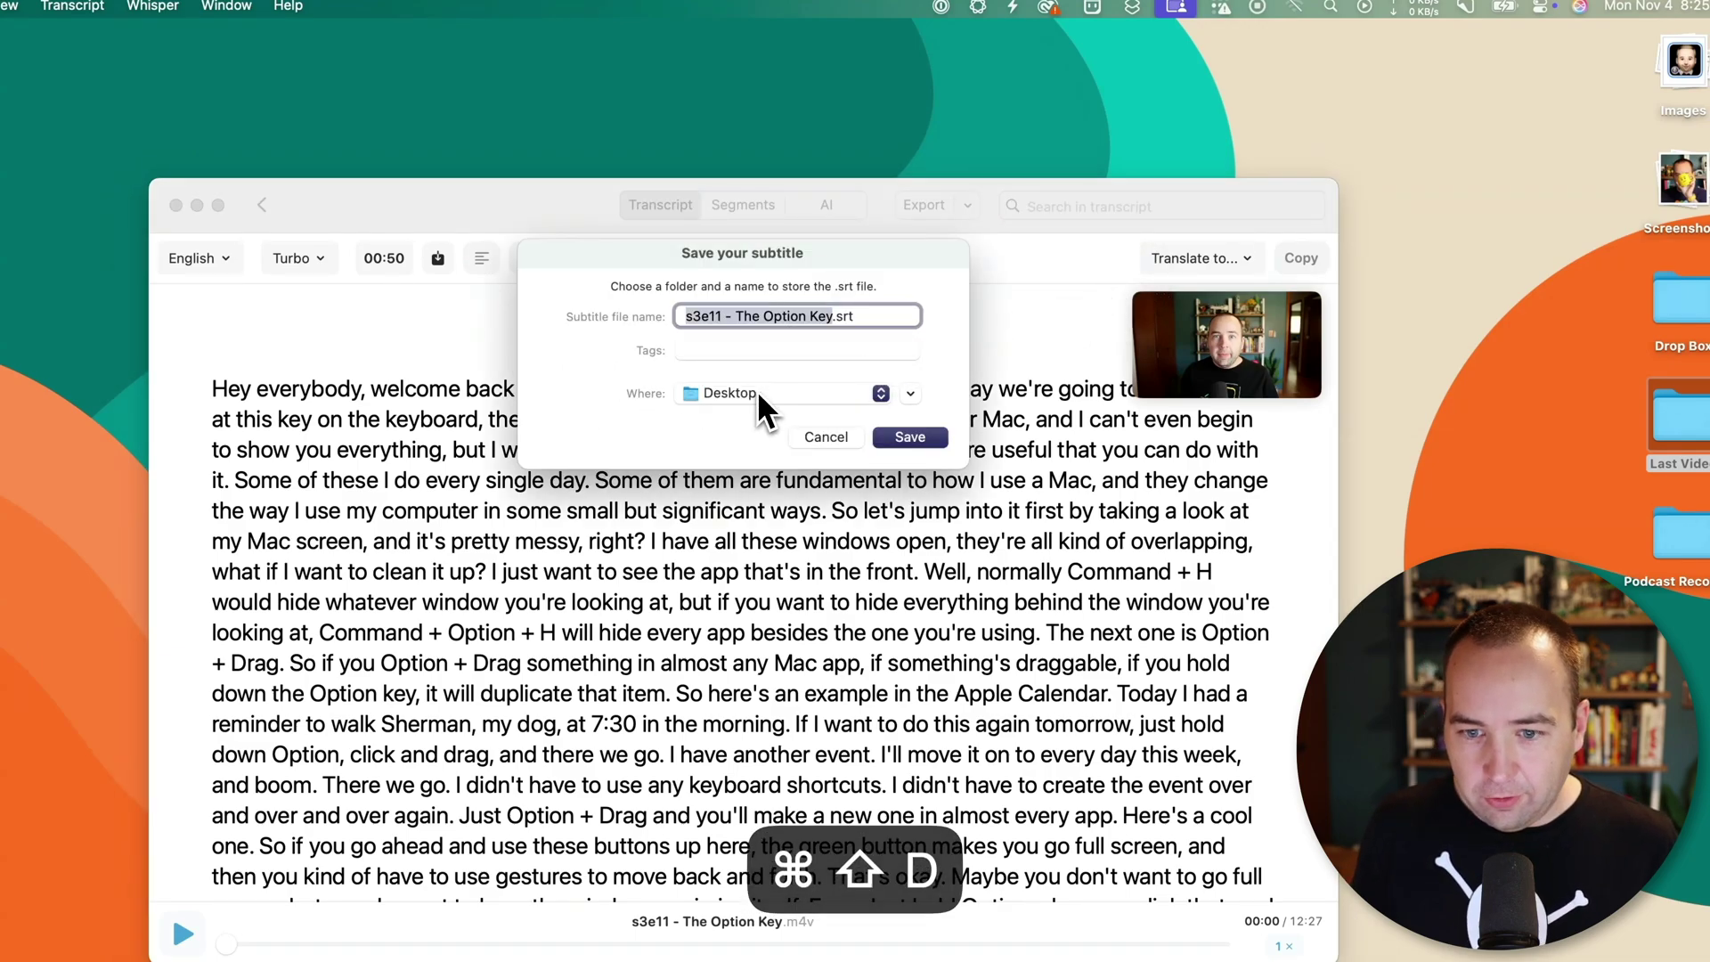
left_click(924, 441)
Open the s3e11 - The Option Key.srt file from the Desktop in Visual Studio Code
left_click(1689, 65)
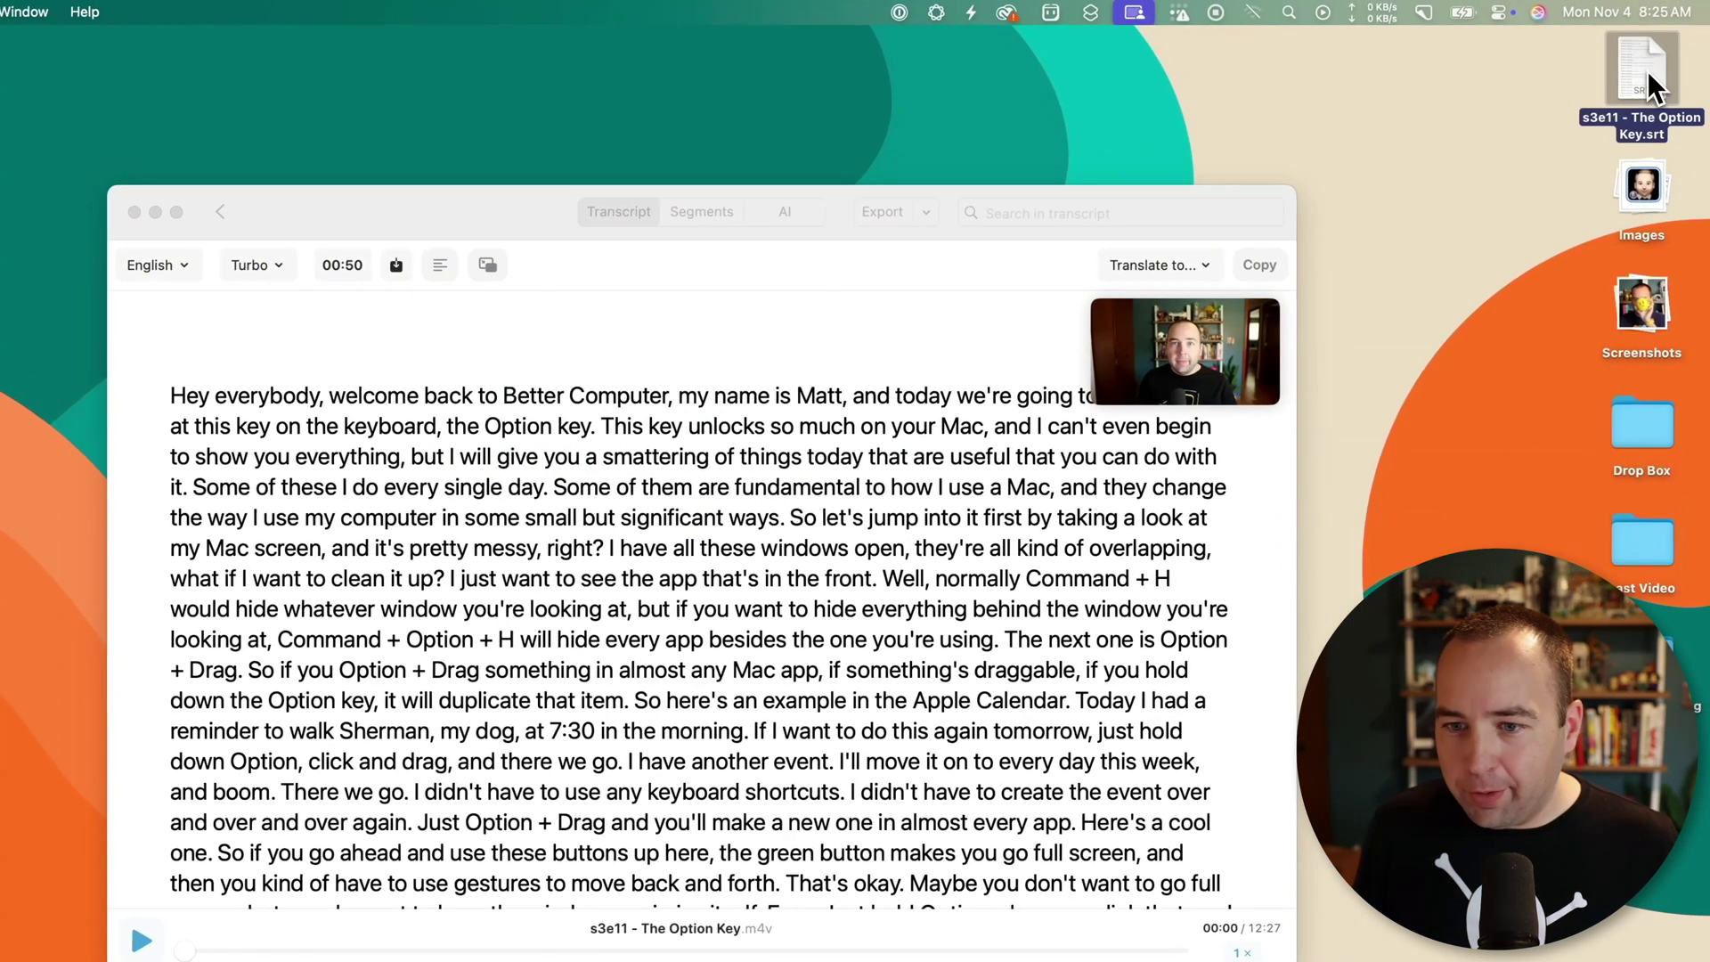
double_click(1648, 71)
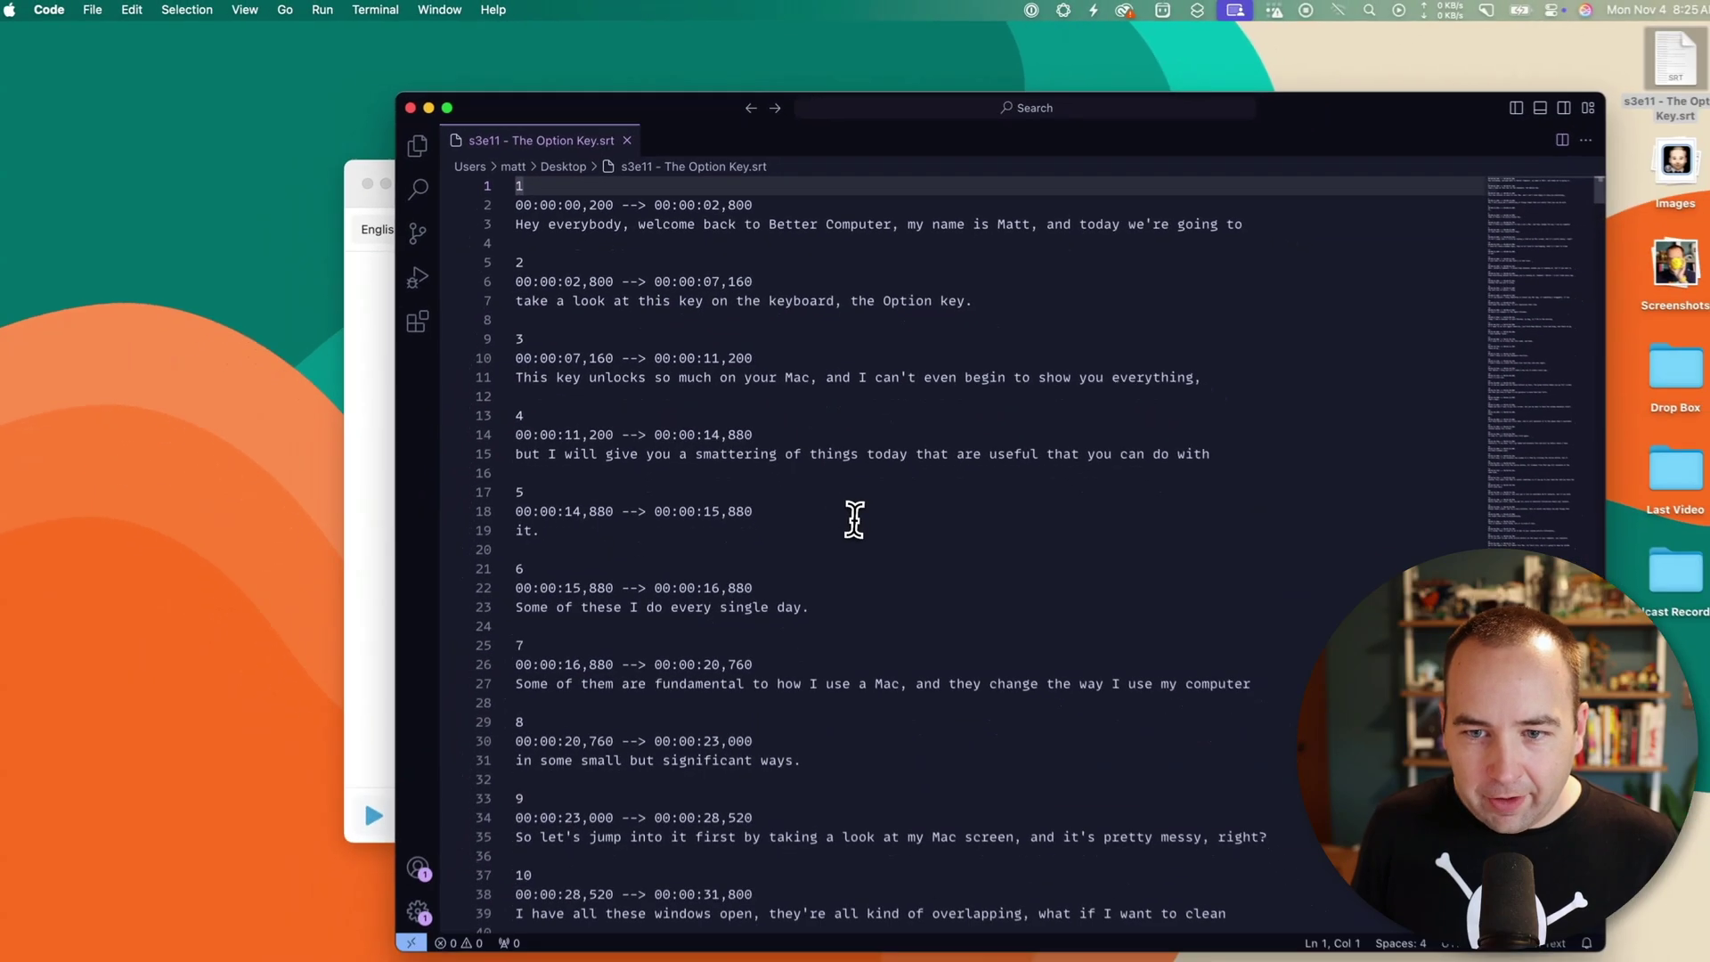
scroll(853, 519, "down", 15)
scroll(853, 519, "up", 15)
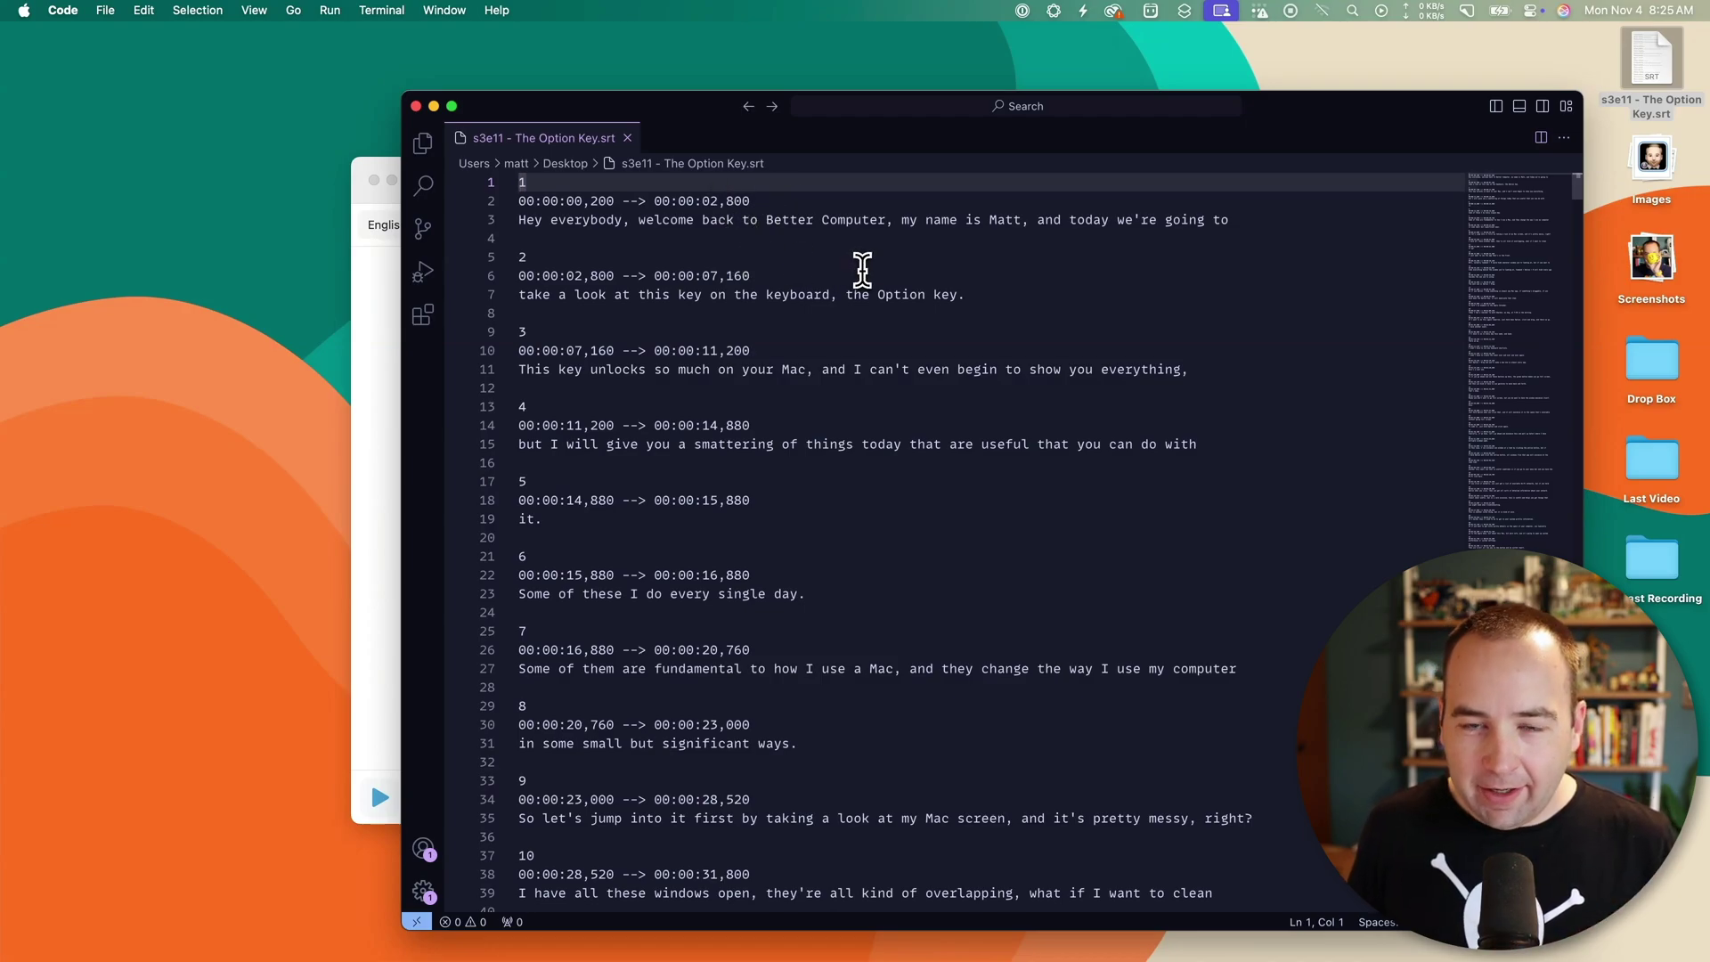
Change the first subtitle to 'welcome back to A Better Computer', save, then close and hide VS Code
left_click(766, 219)
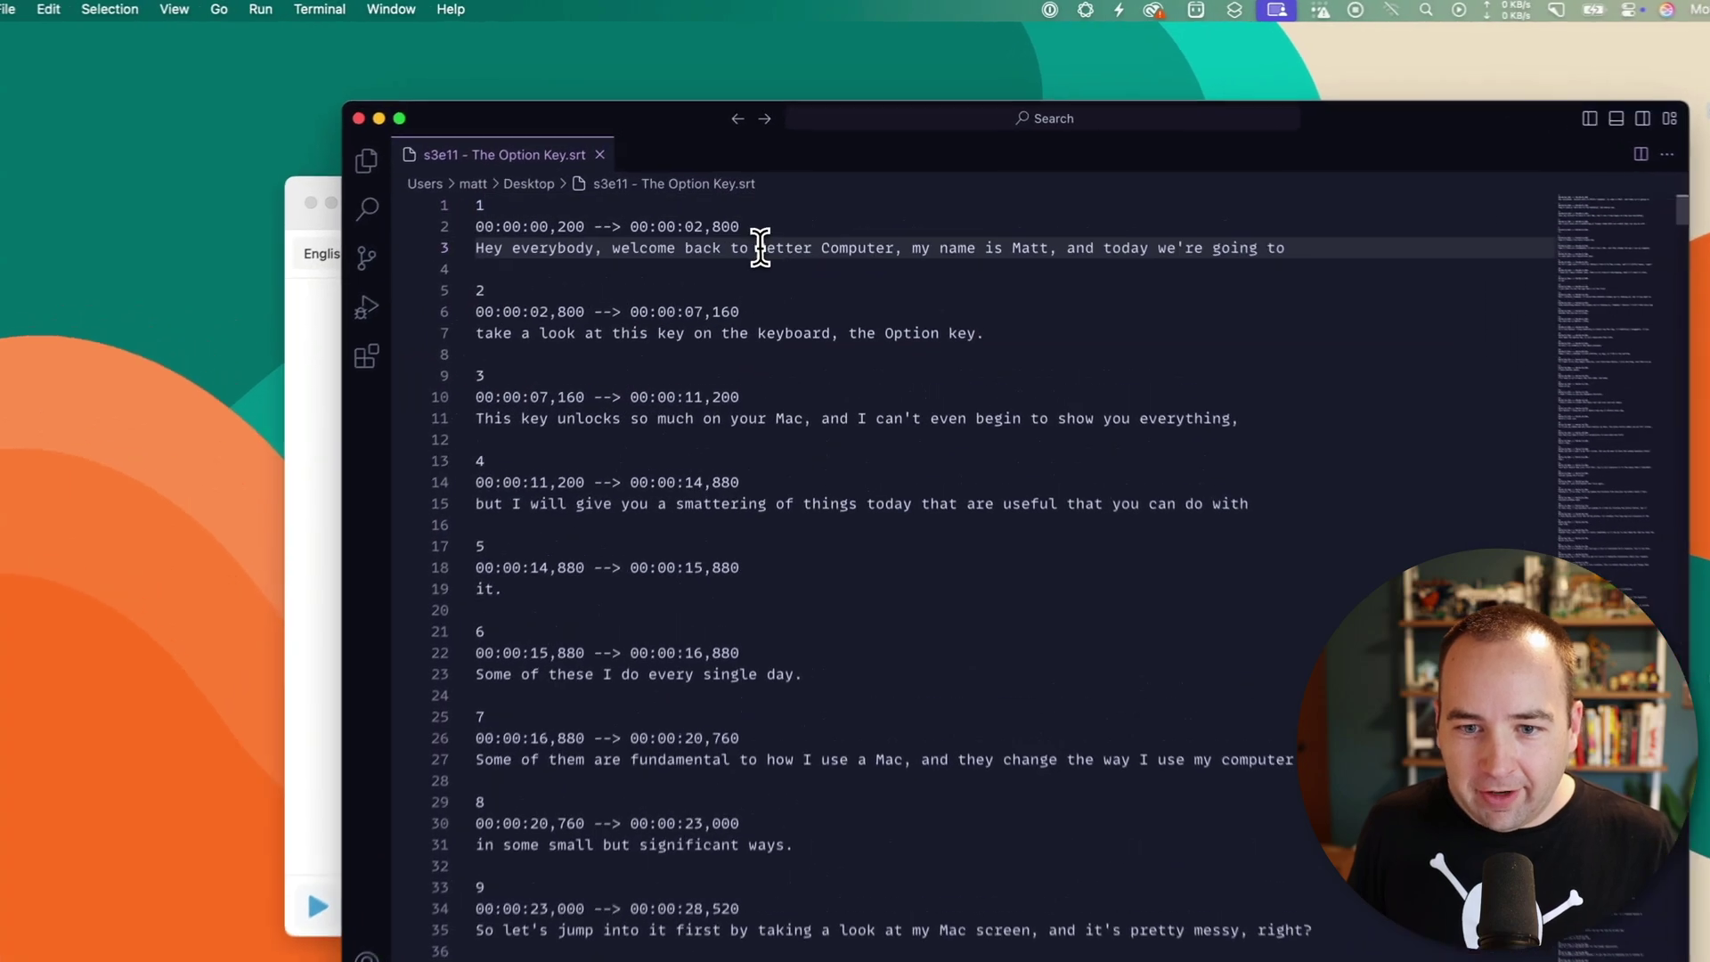
type("A")
key("super+s")
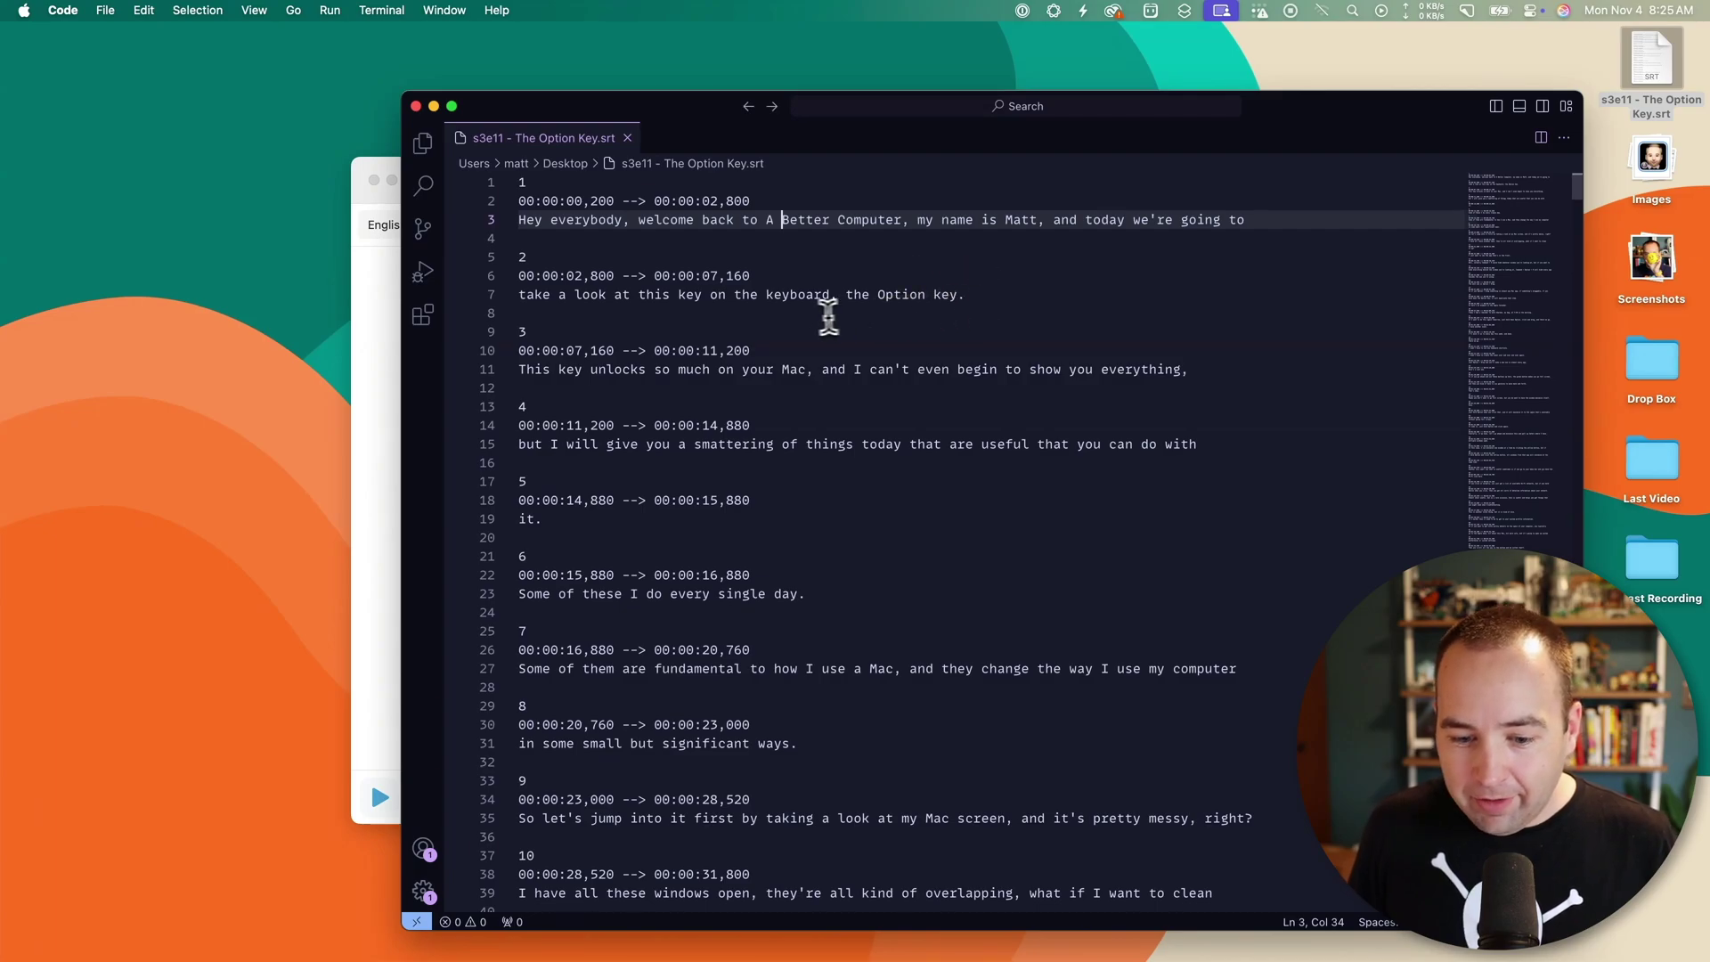
scroll(862, 691, "down", 15)
scroll(862, 691, "up", 15)
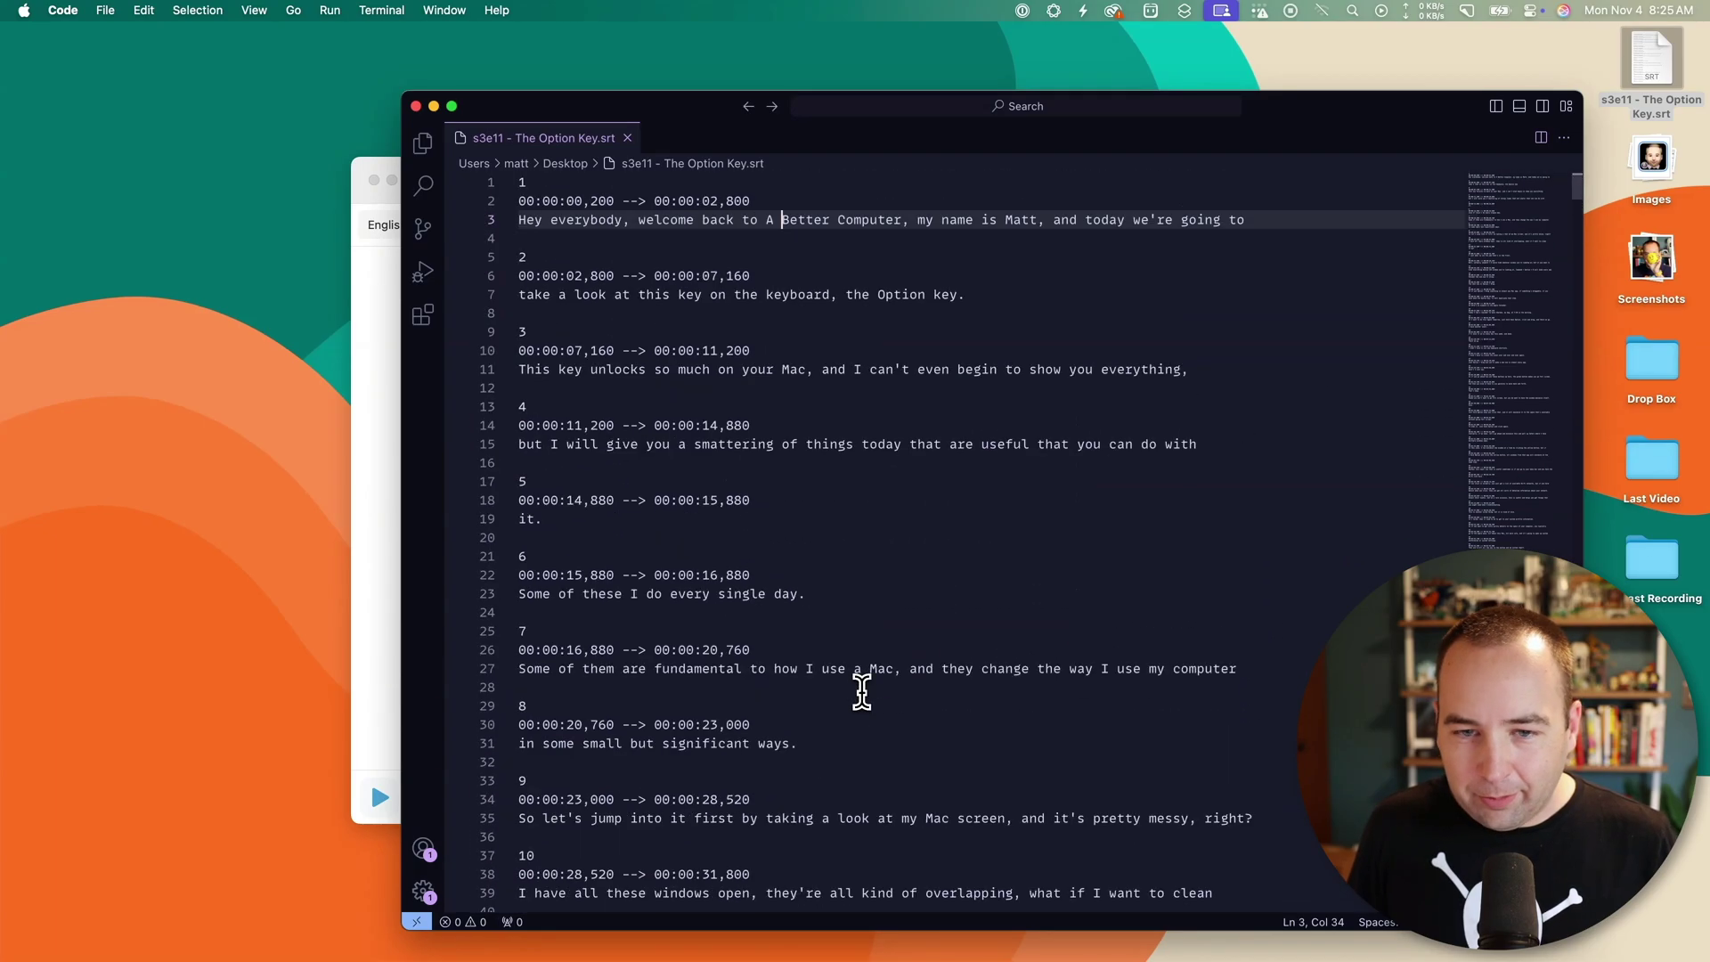
key("super+w")
key("super+h")
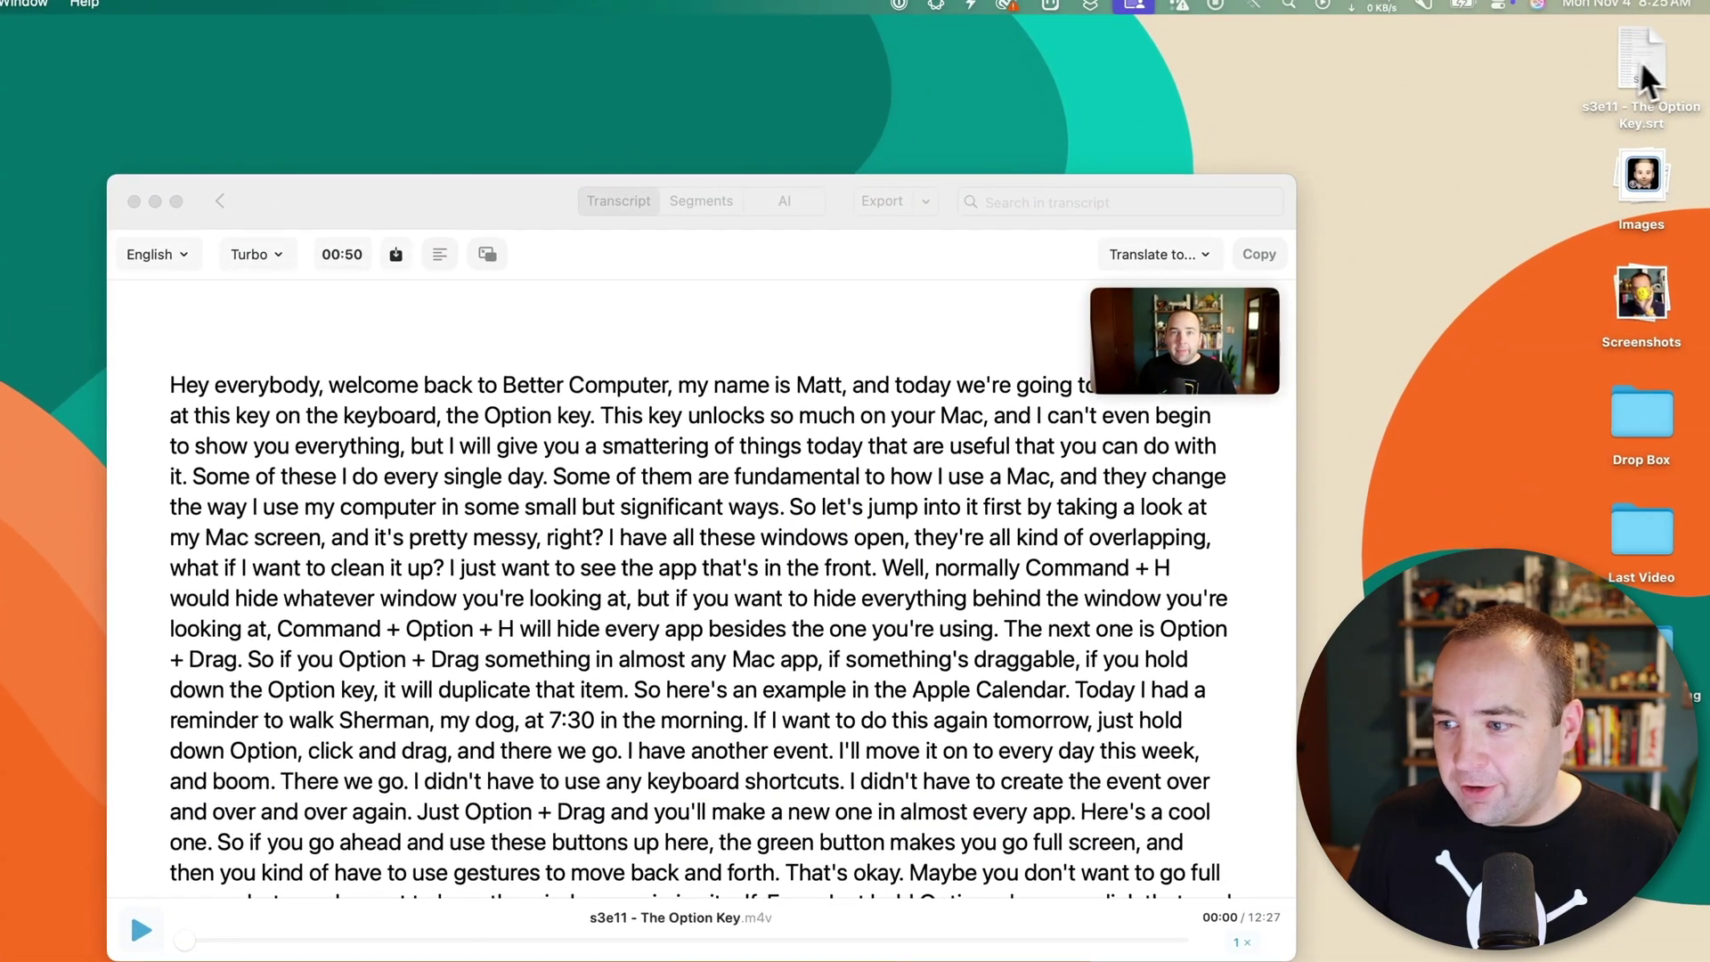
Move the SRT into the Last Video folder and discard the Option Key transcript
left_click_drag(1649, 59, 1640, 527)
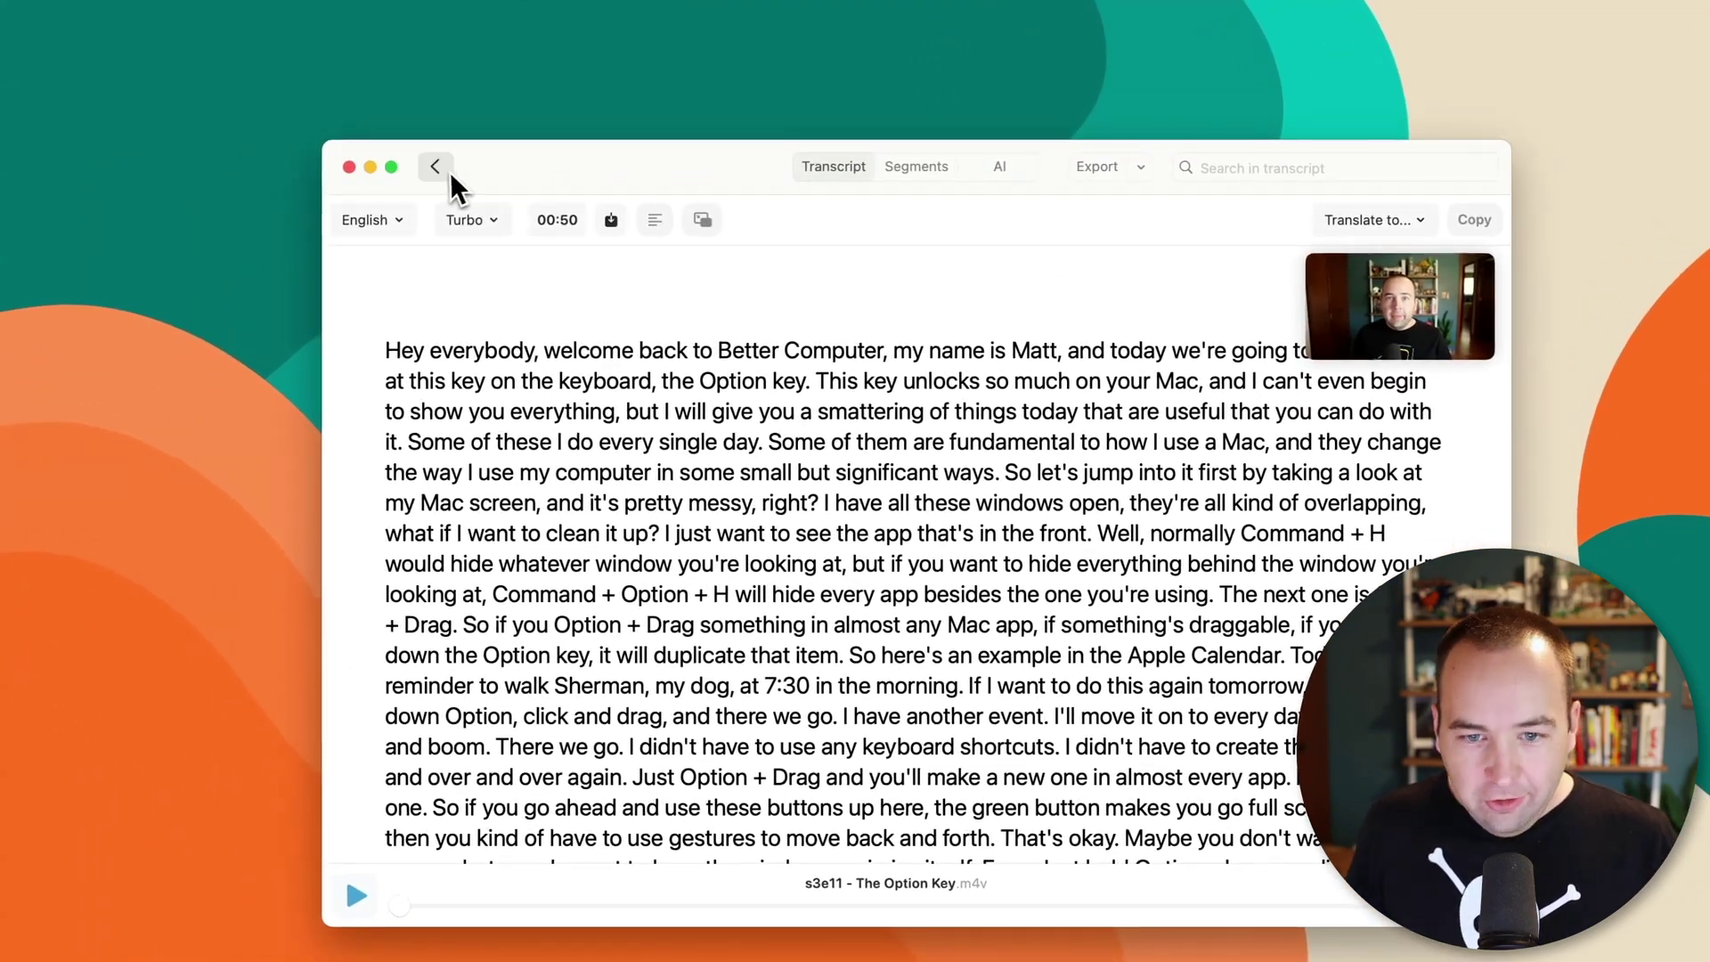
left_click(437, 167)
left_click(958, 624)
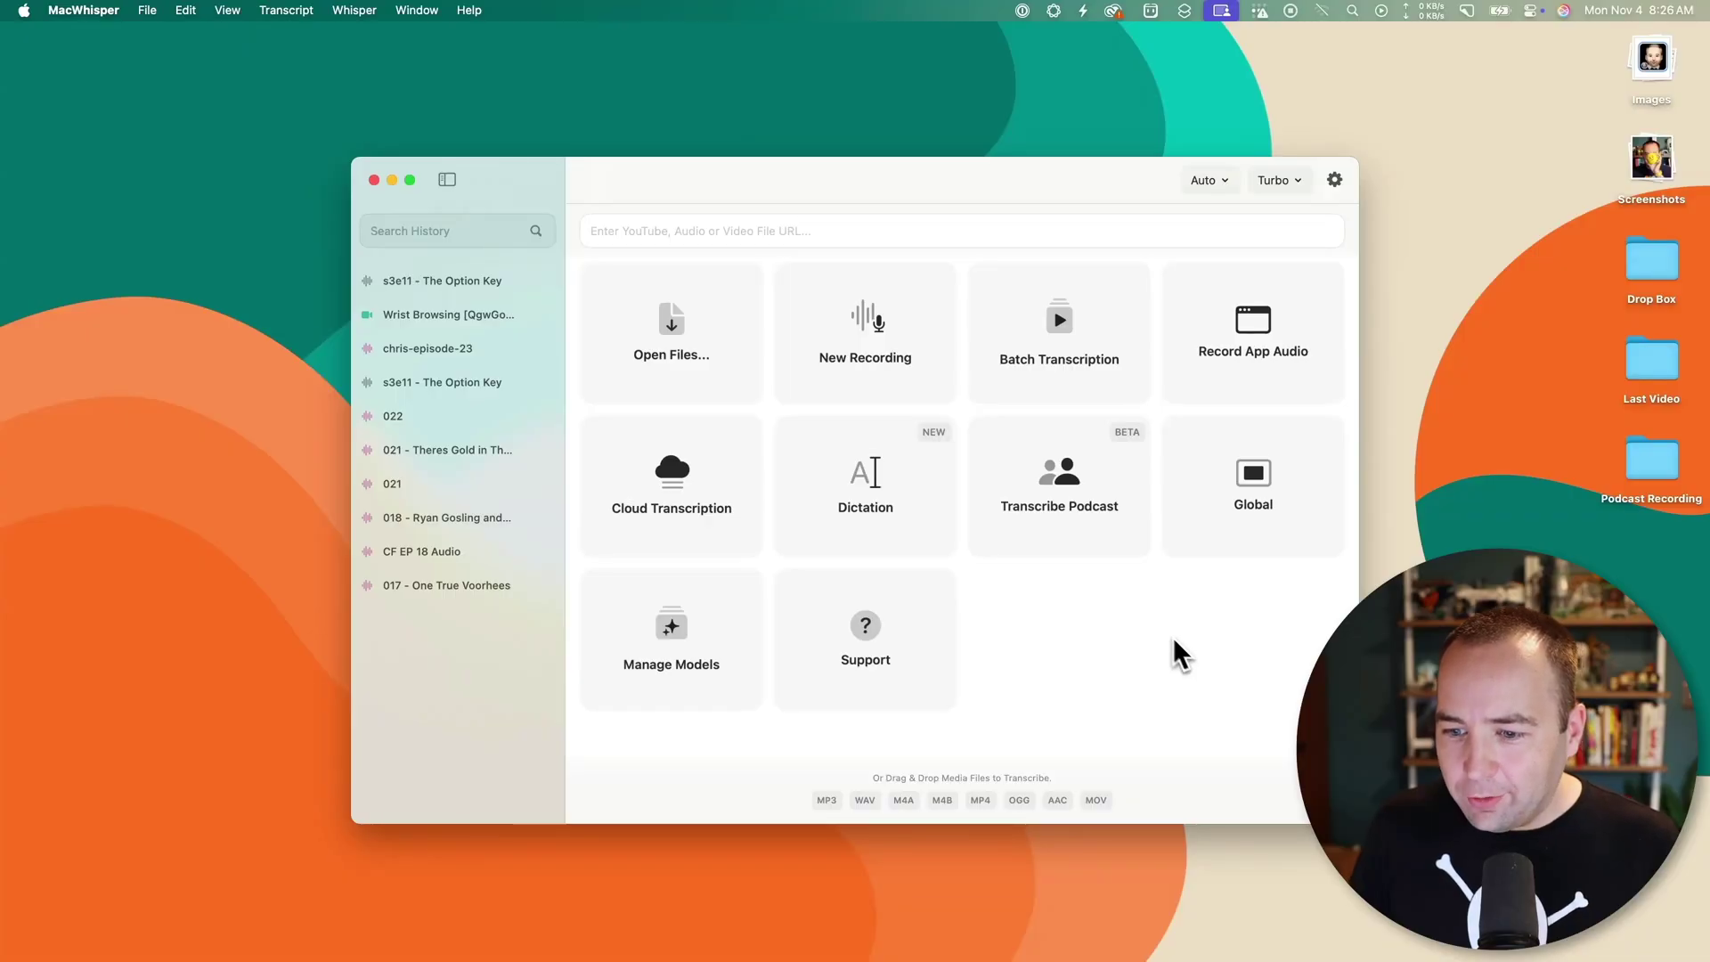
Start the Transcribe Podcast setup and open the Podcast Recording folder with its three episode-23 MP3s
left_click(1082, 493)
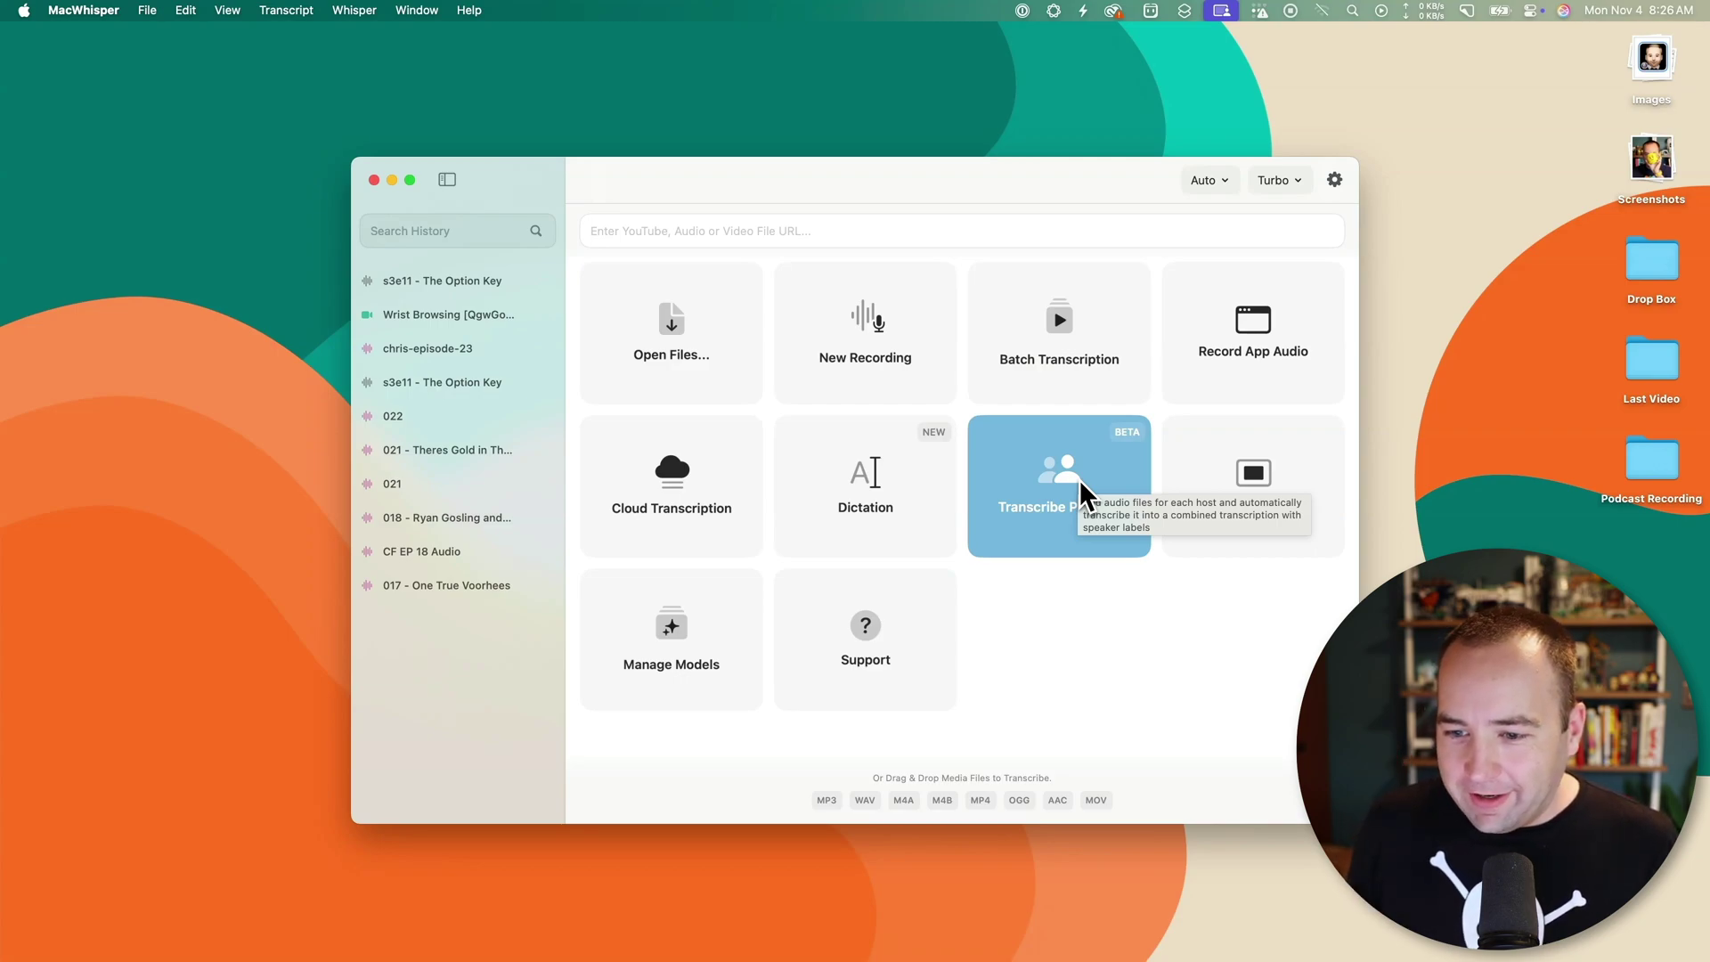
left_click(1036, 506)
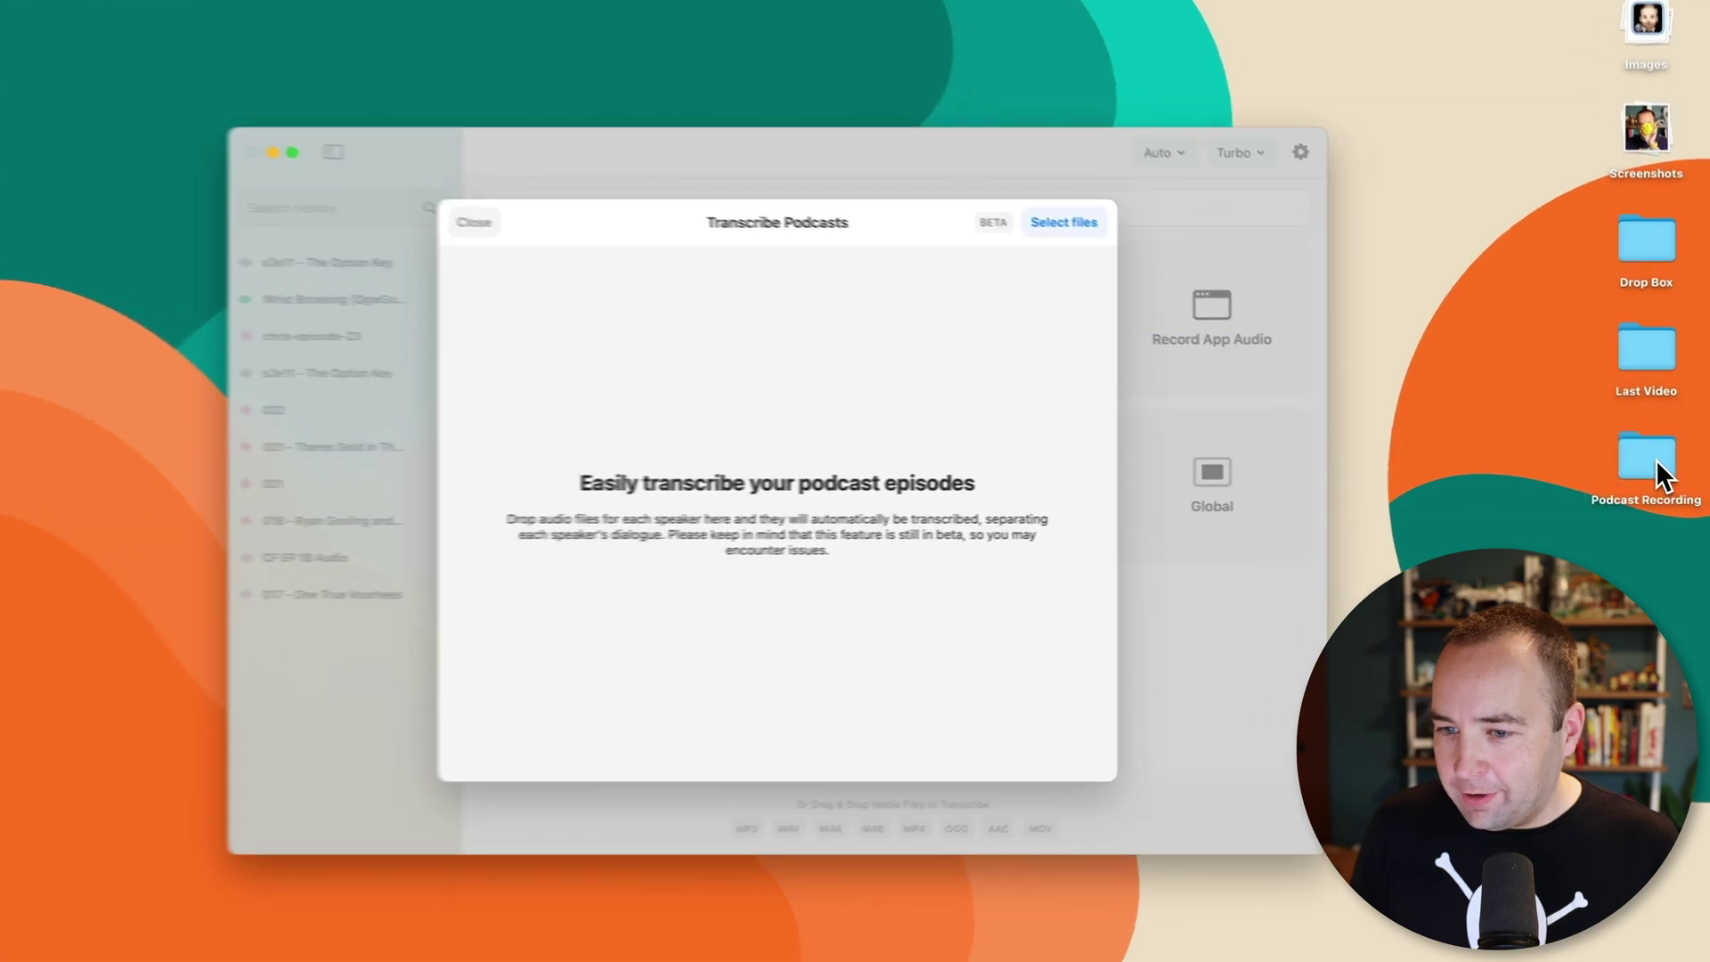
double_click(1657, 463)
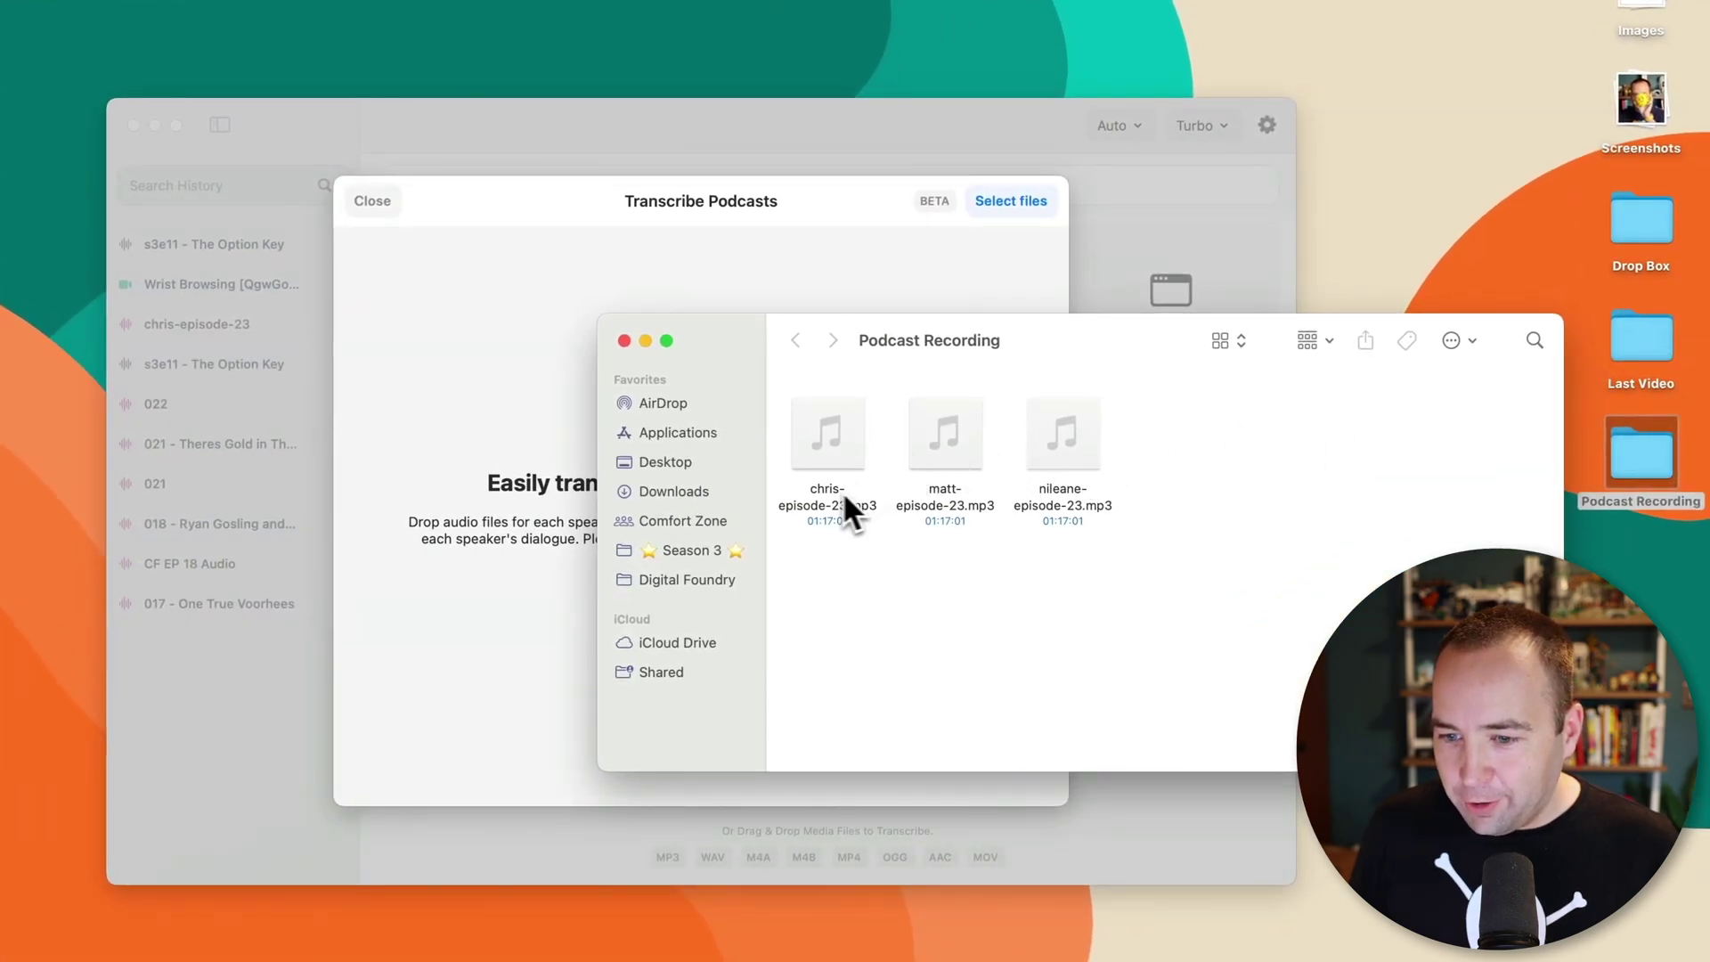
Add the three episode-23 tracks, enter each host's speaker name, and start the podcast transcription
left_click_drag(1111, 561, 478, 352)
left_click(626, 318)
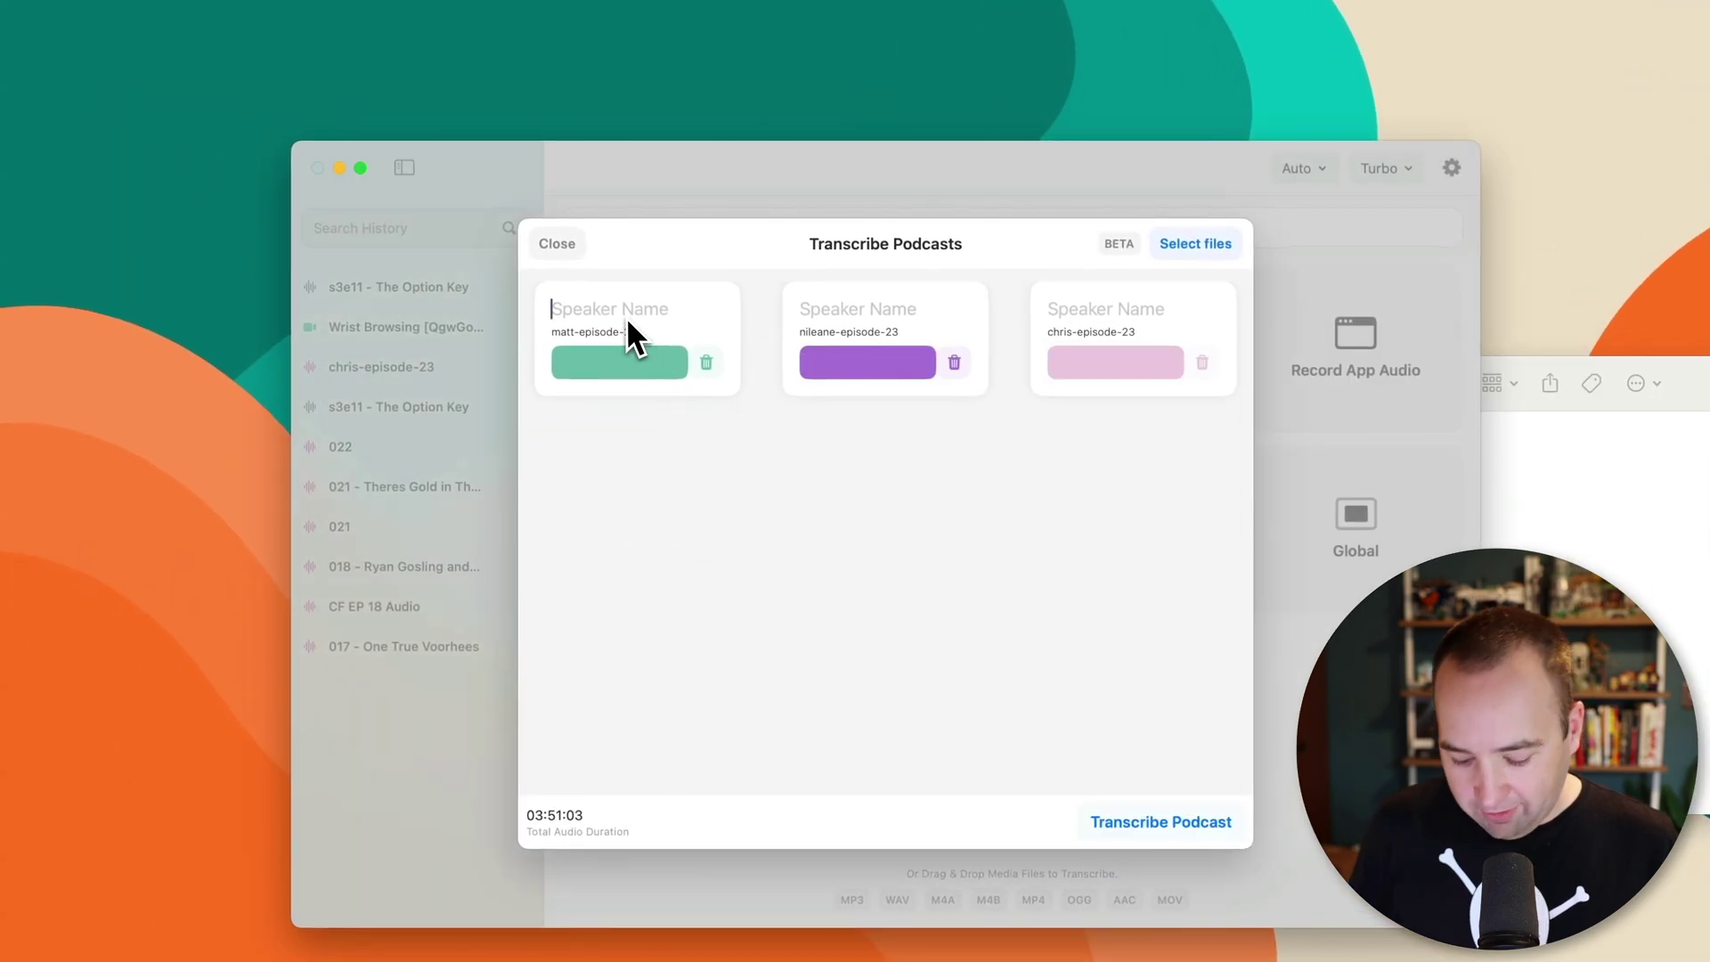
type("Matt")
key("Tab")
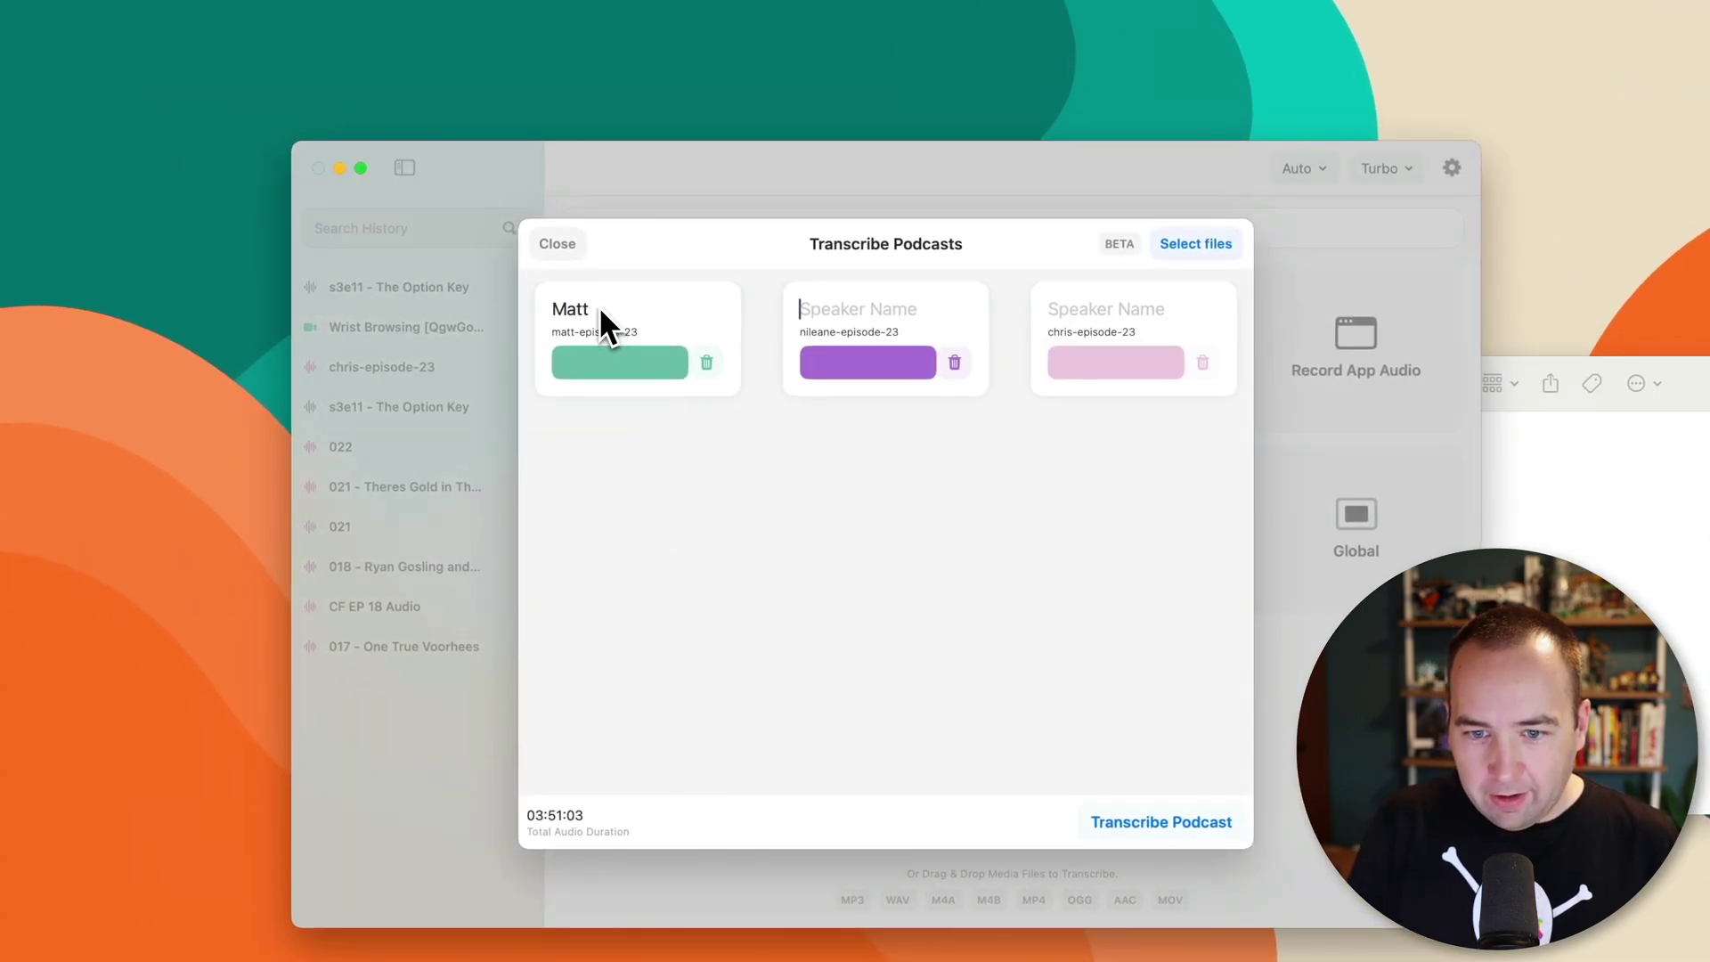
type("Nilén")
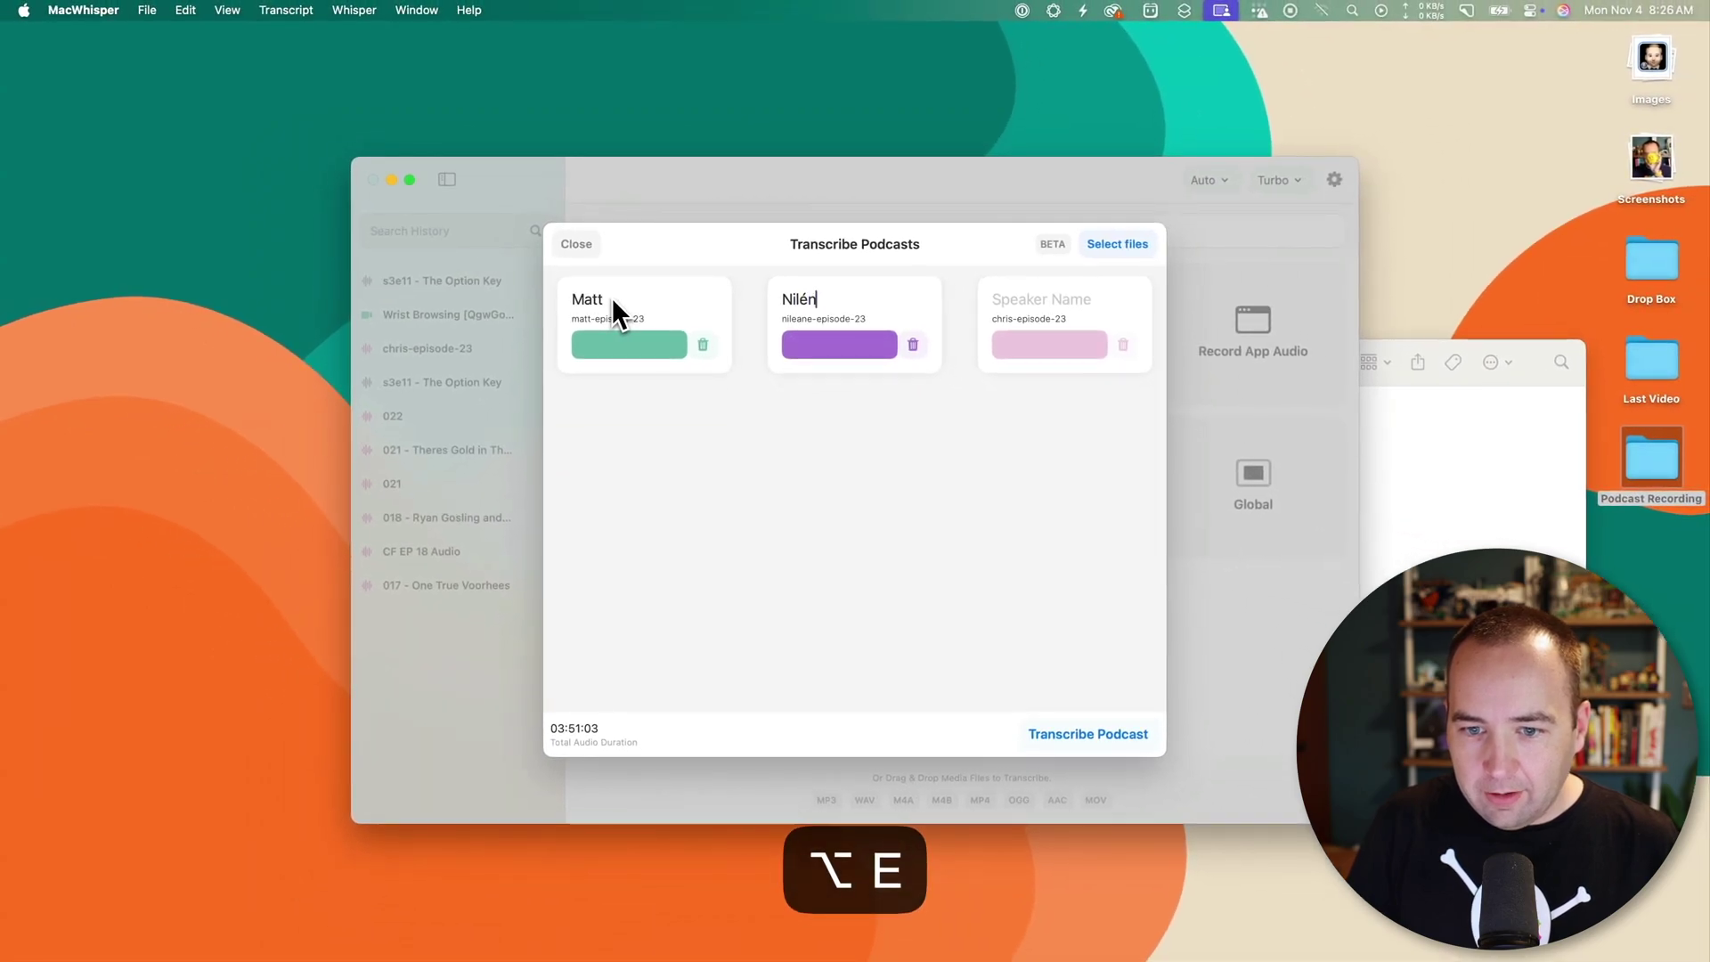
key("BackSpace")
key("BackSpace")
type("ane")
type("Chr")
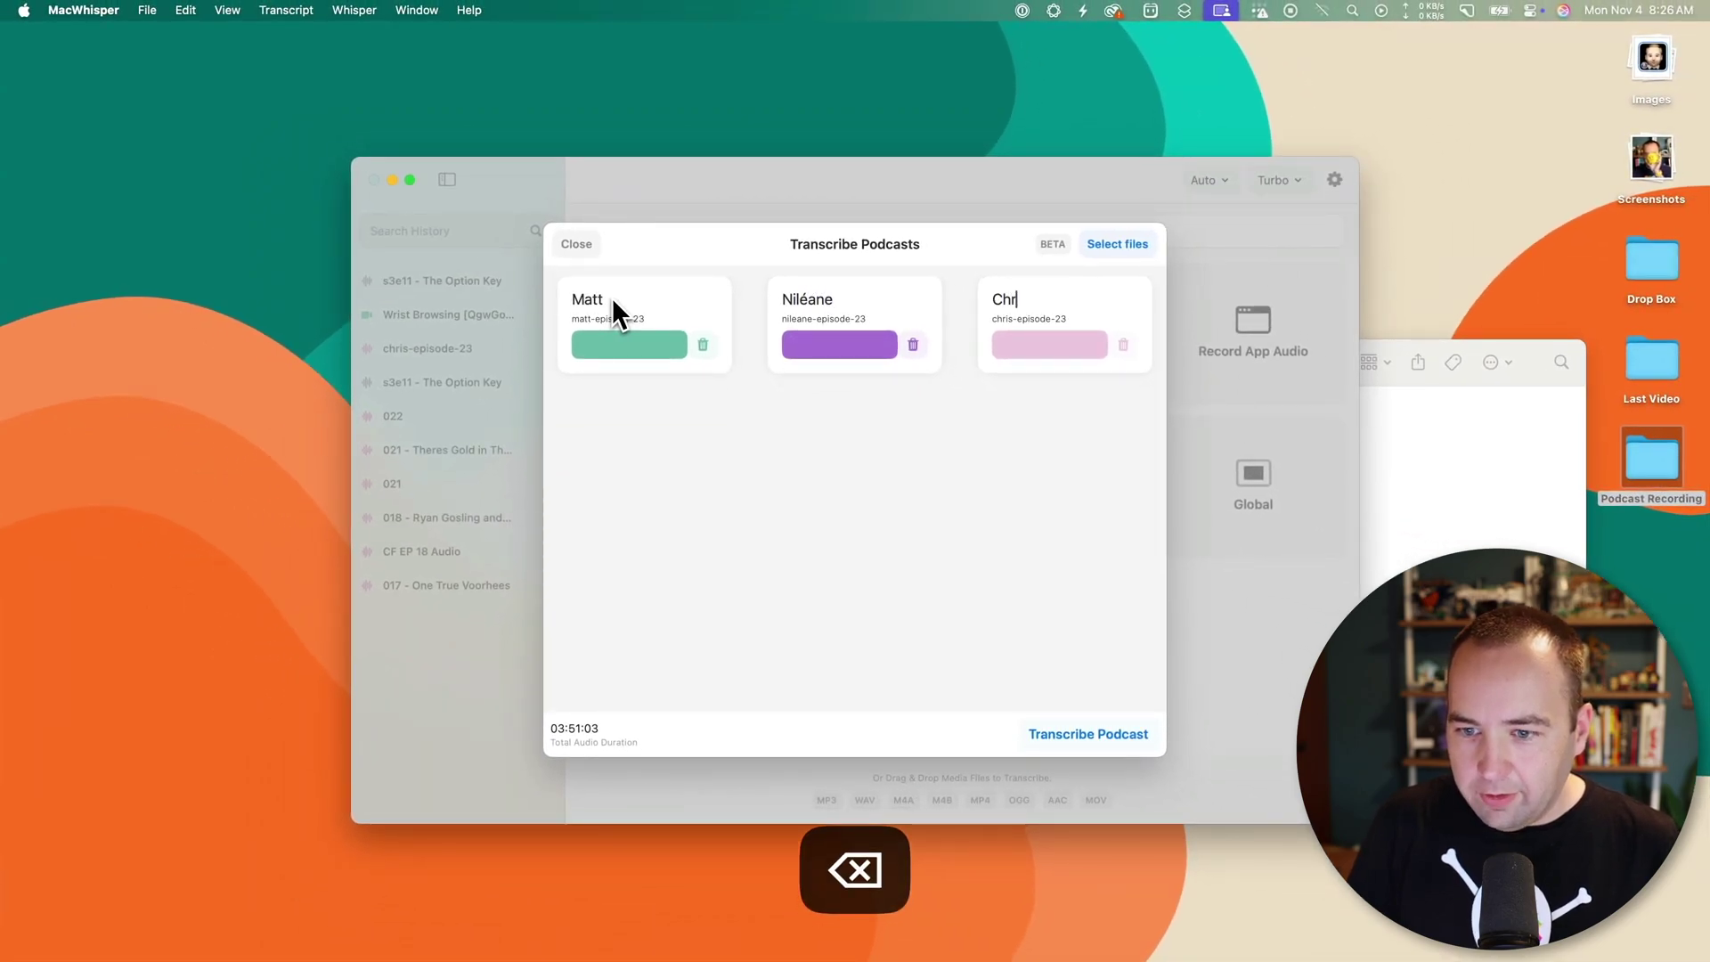
type("is")
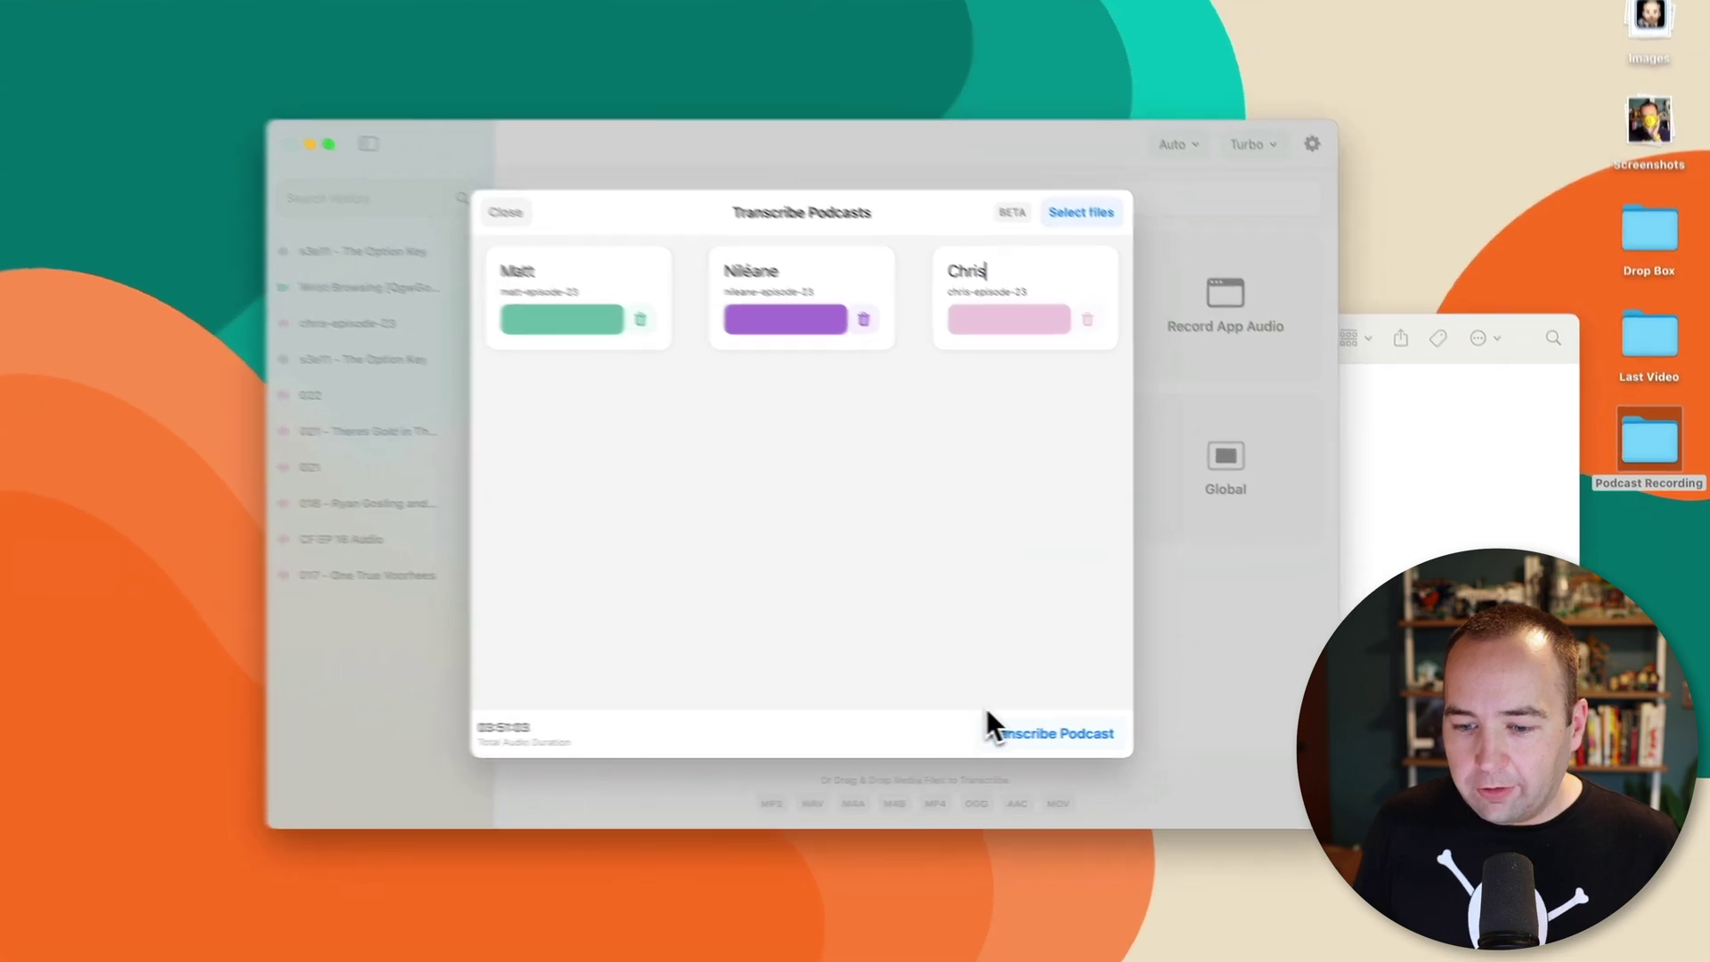
left_click(988, 717)
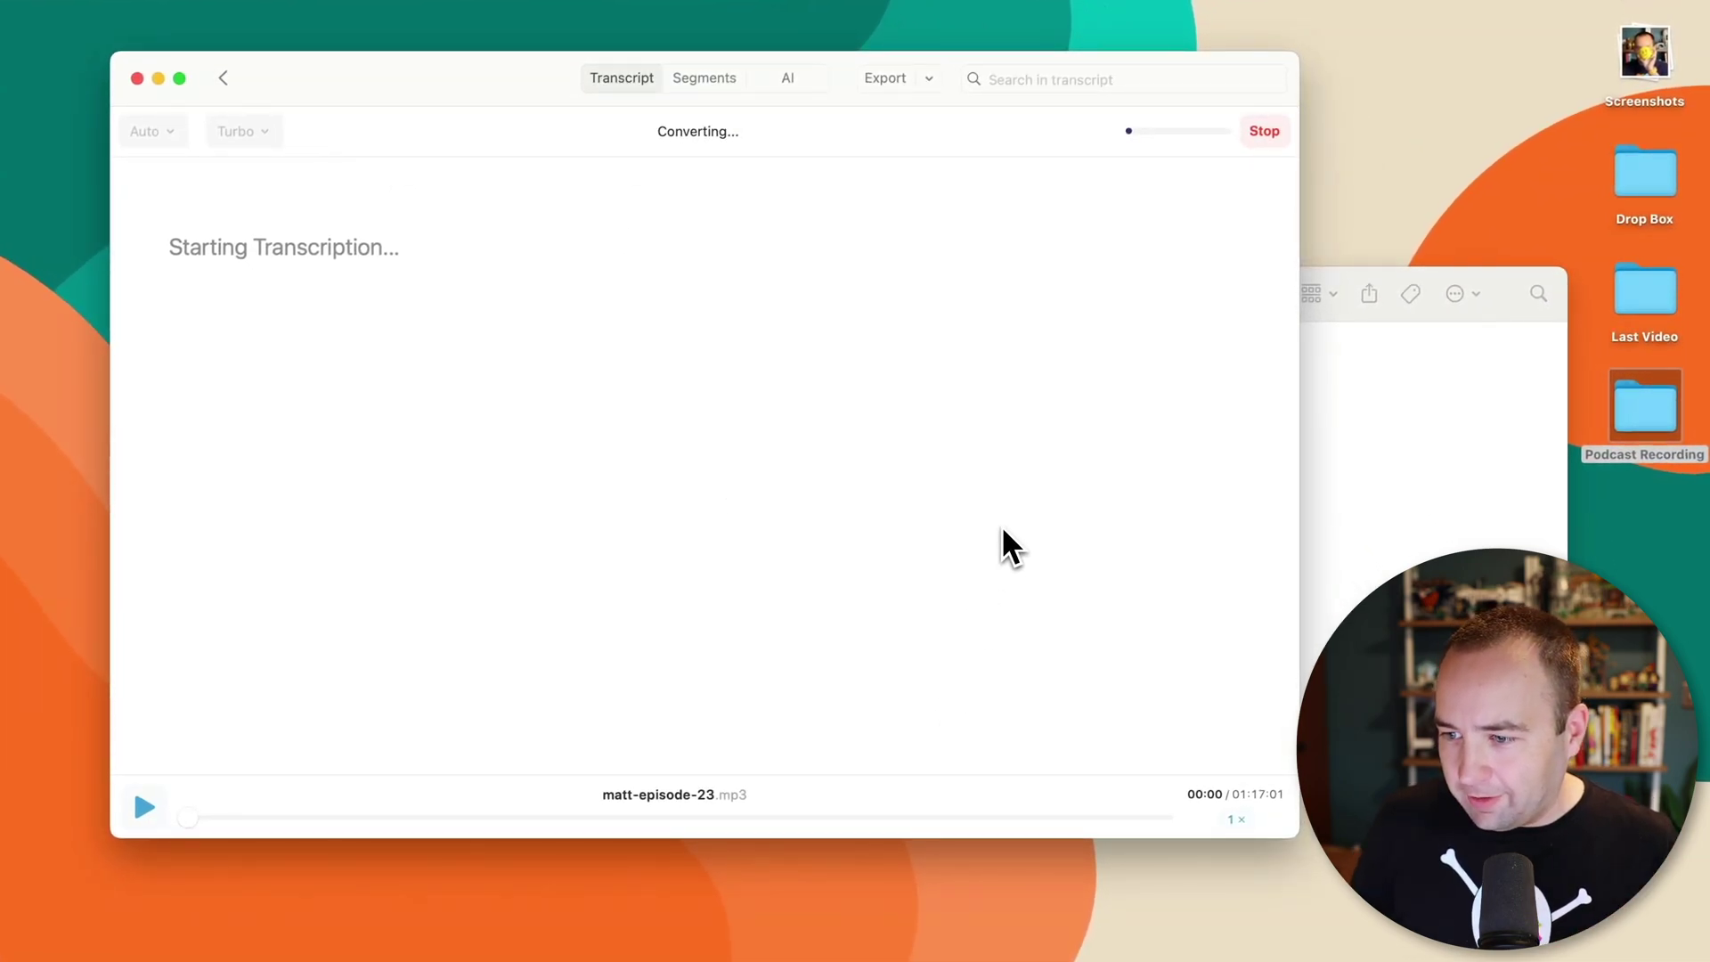
Check the podcast transcription's progress, then Quick Look 's3e11 - The Option Key.srt' in Last Video
left_click(1521, 532)
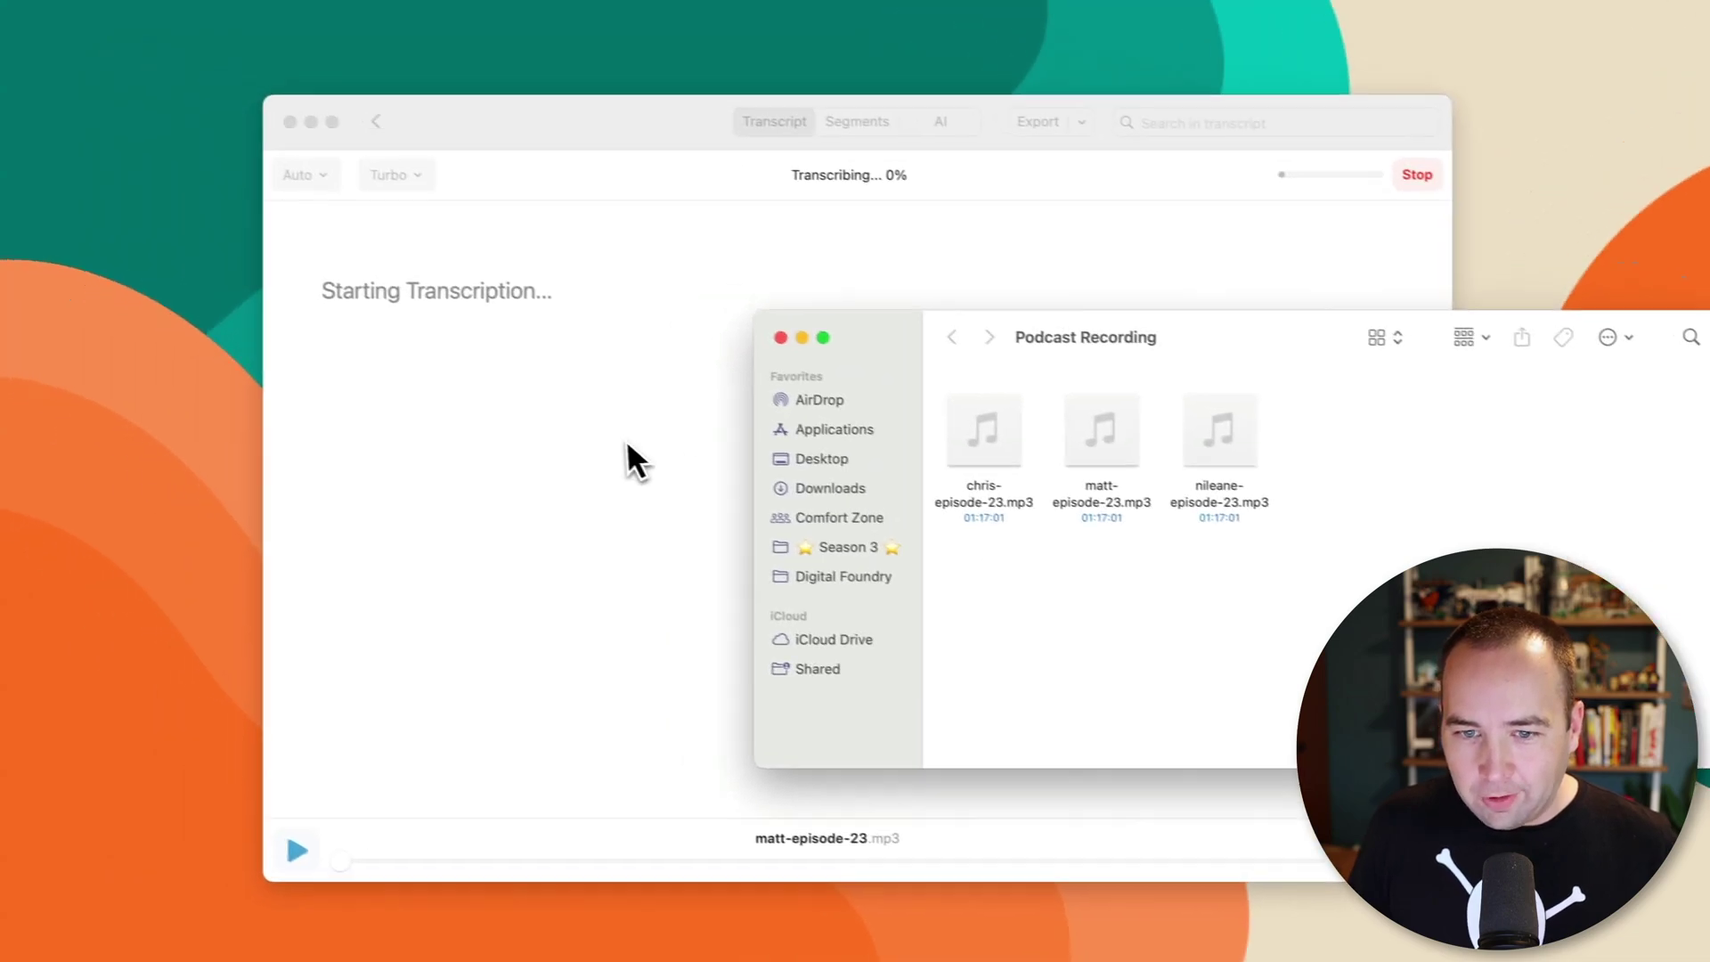
left_click(472, 396)
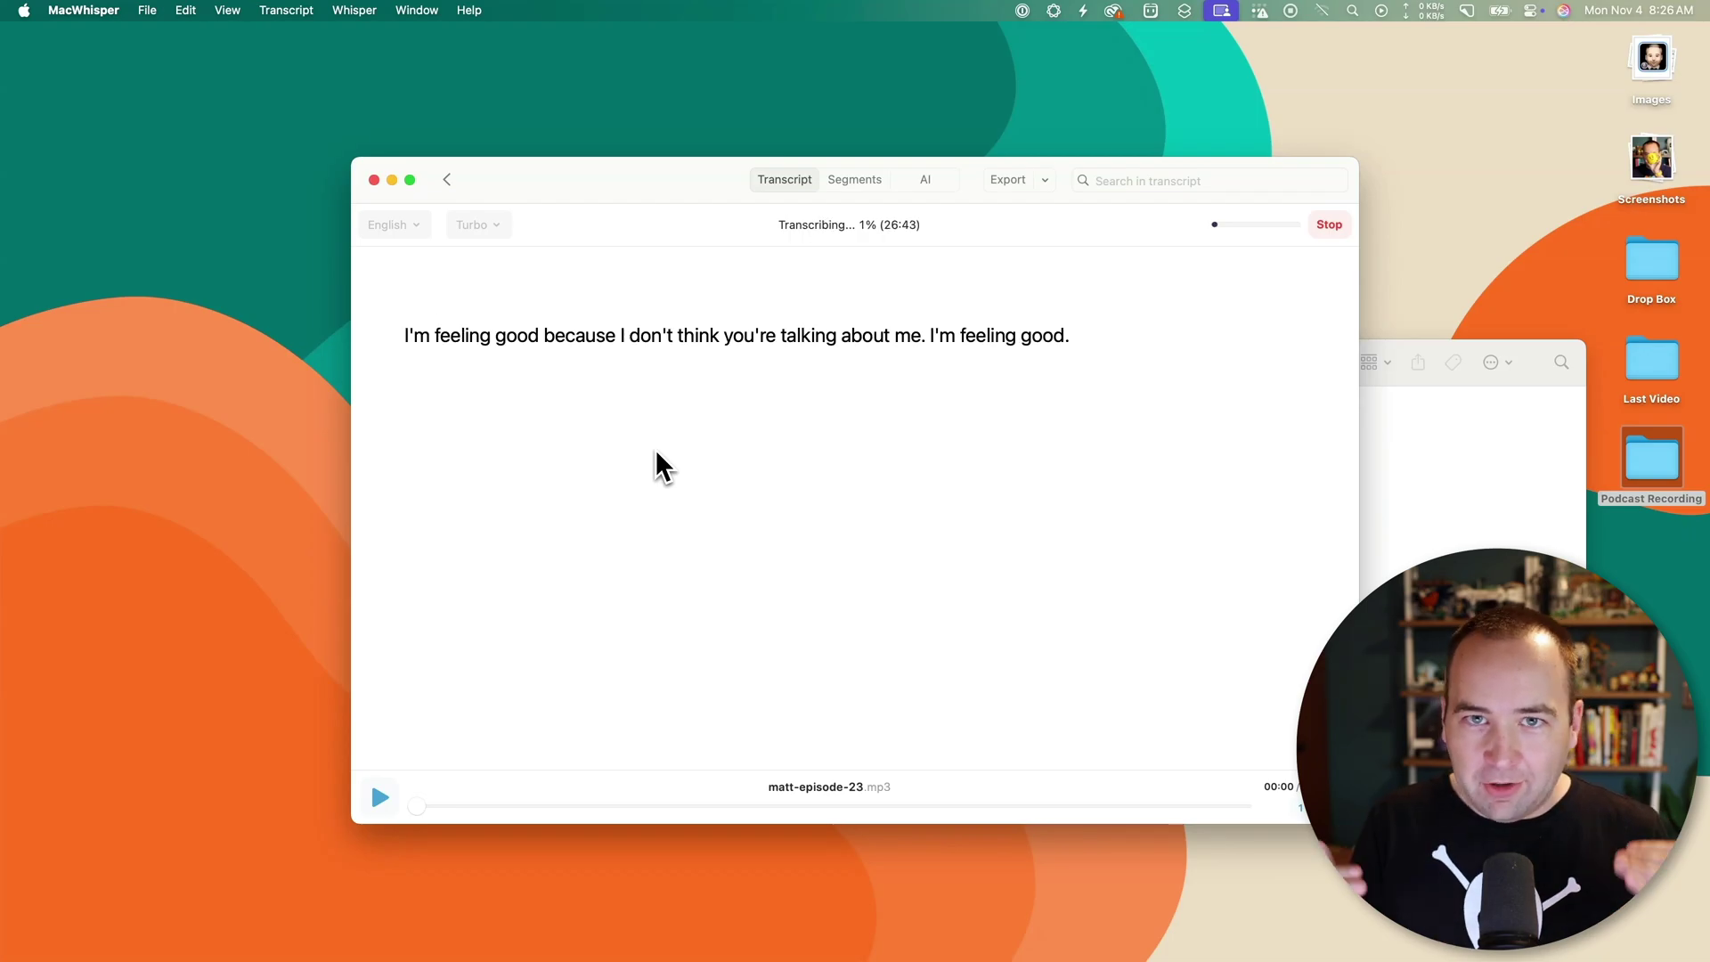
double_click(1651, 360)
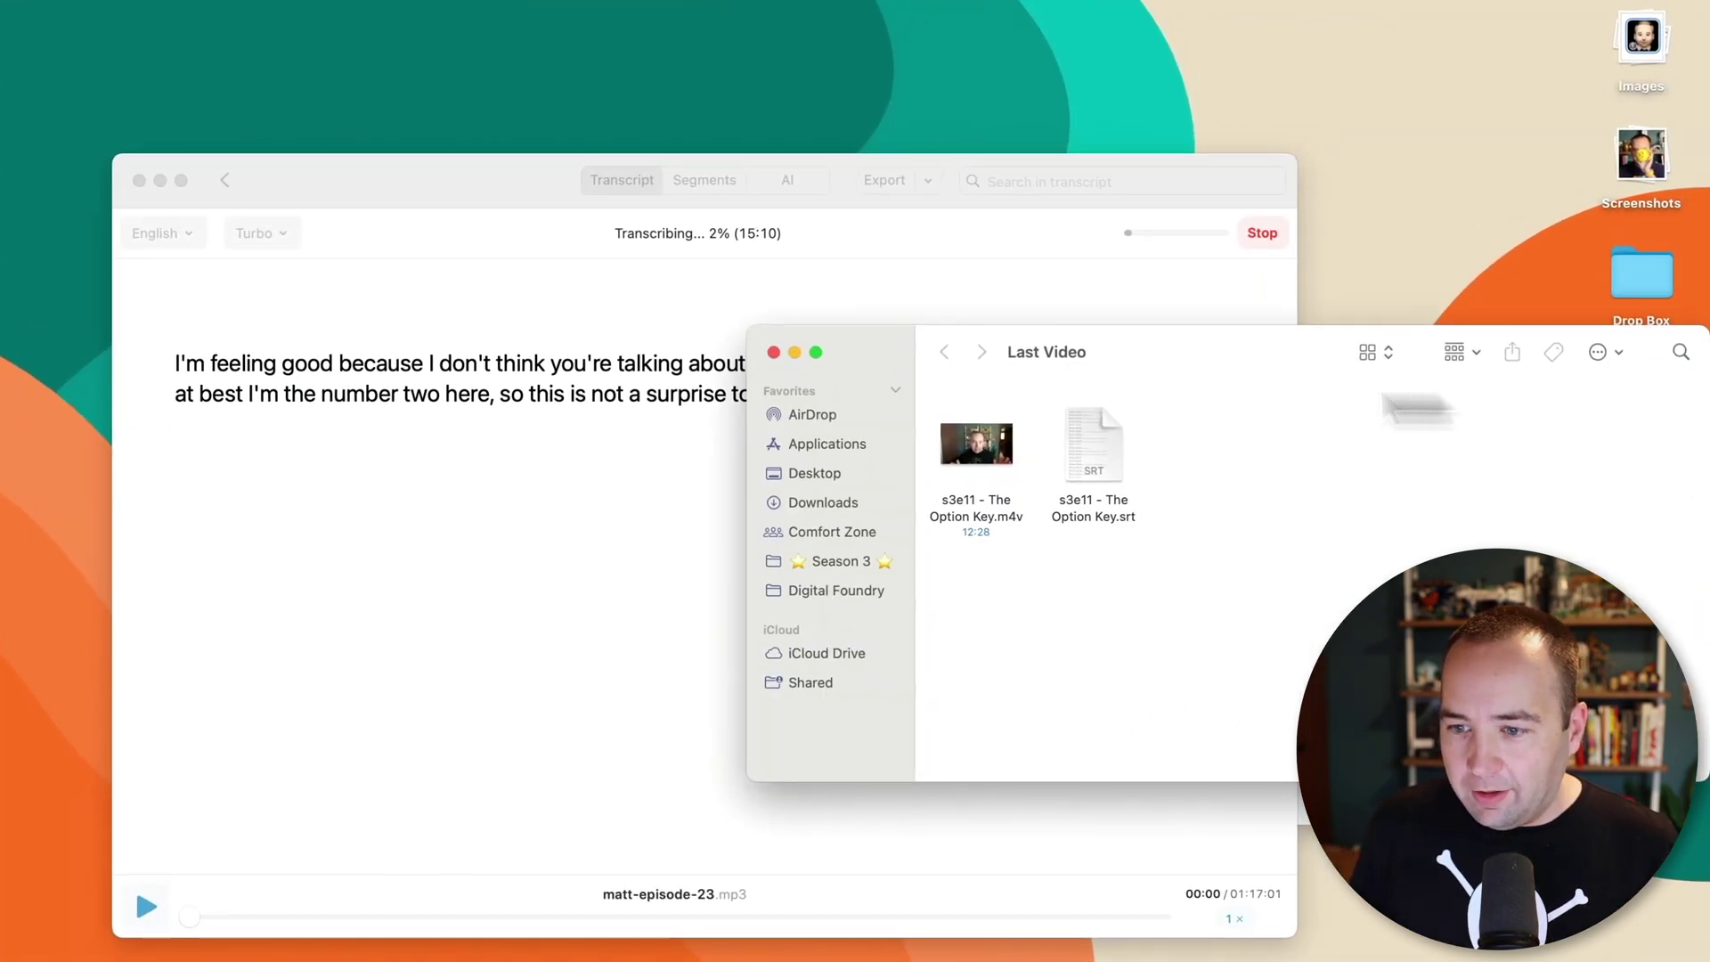
left_click(1096, 445)
key("space")
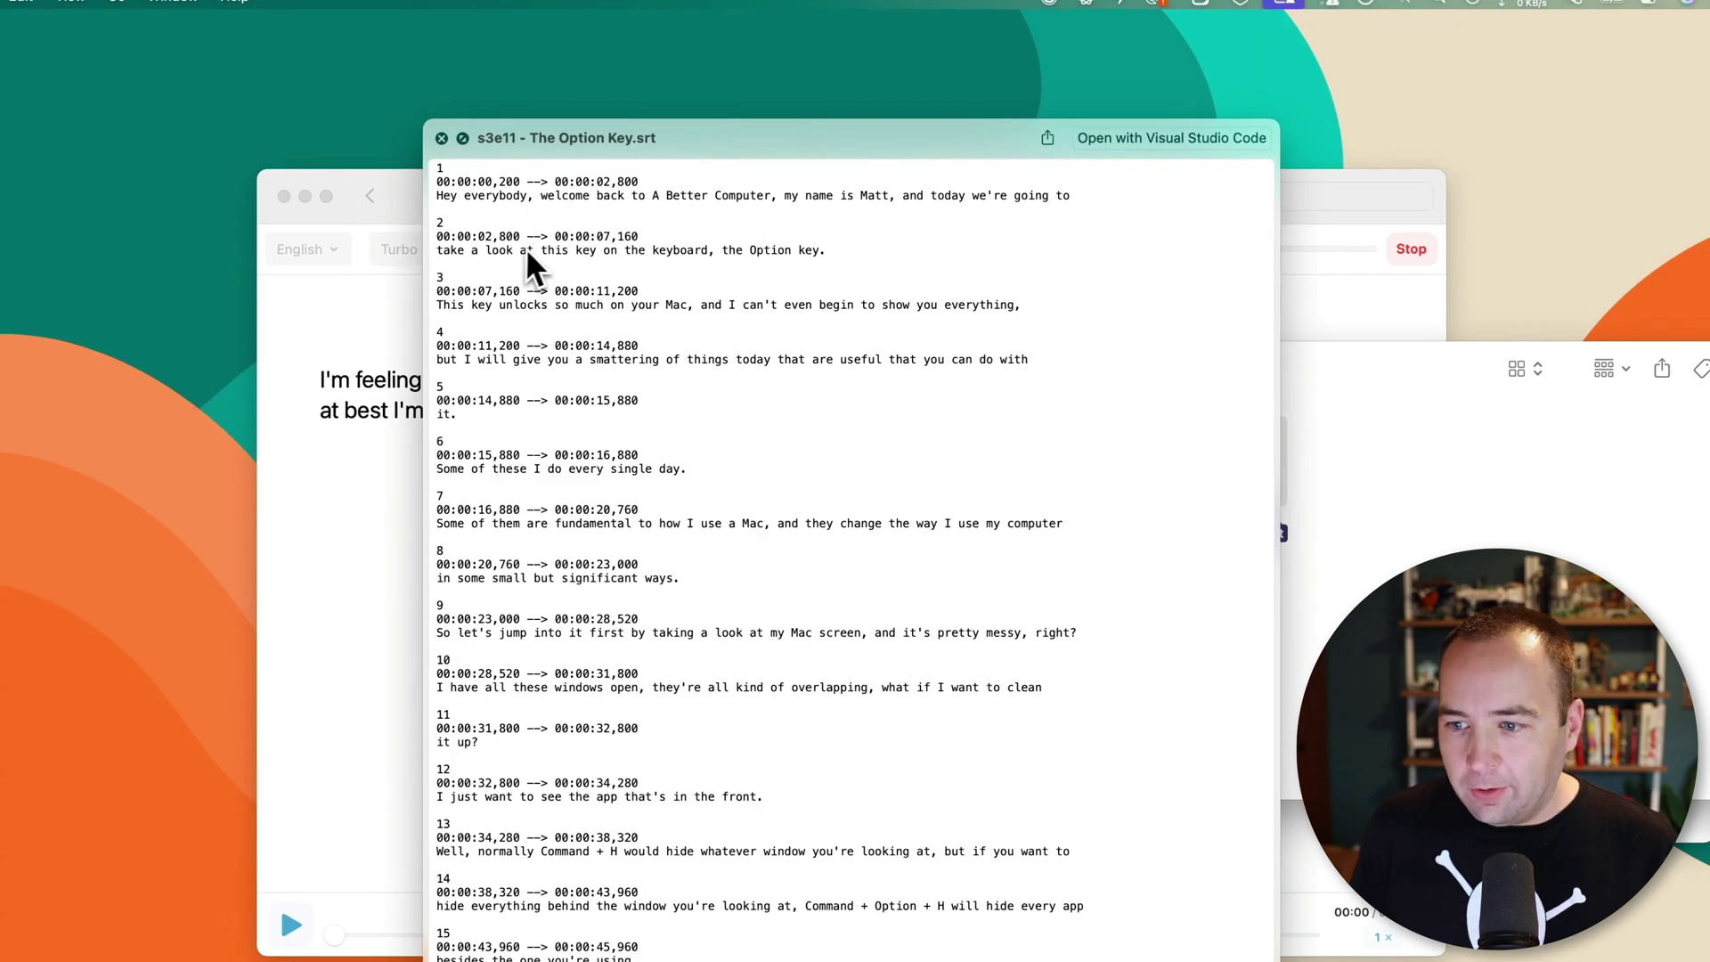
Close the SRT preview and bring the podcast transcript, now at 5%, back to front
key("space")
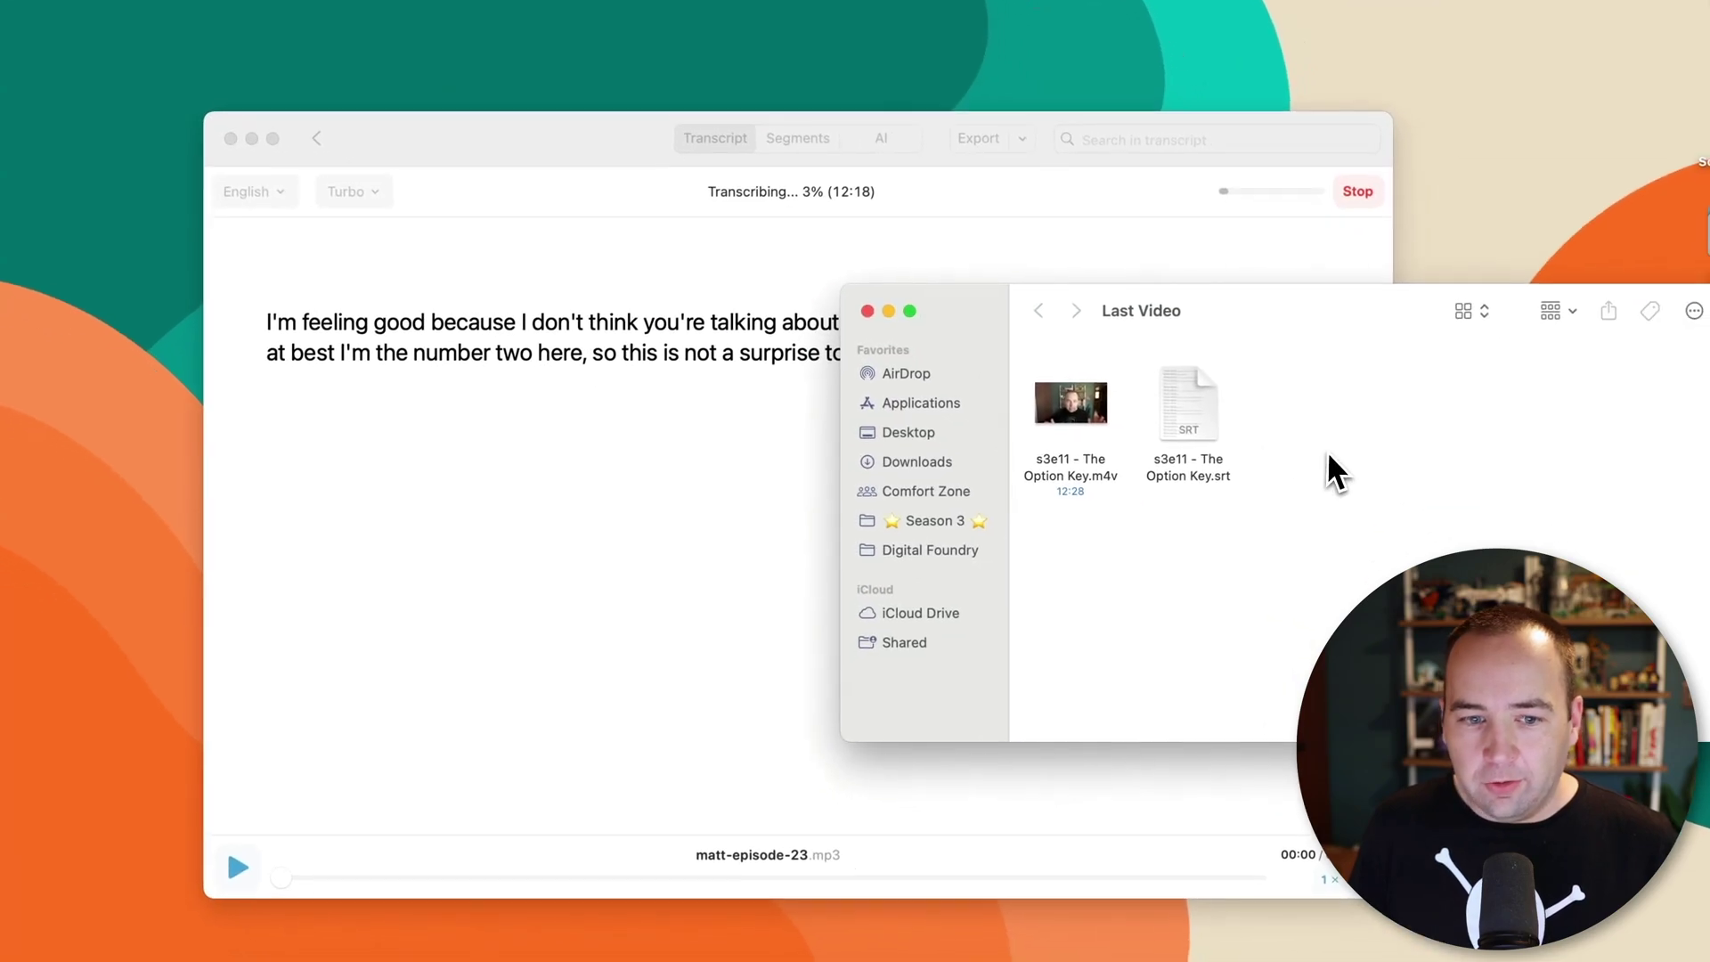
left_click(683, 508)
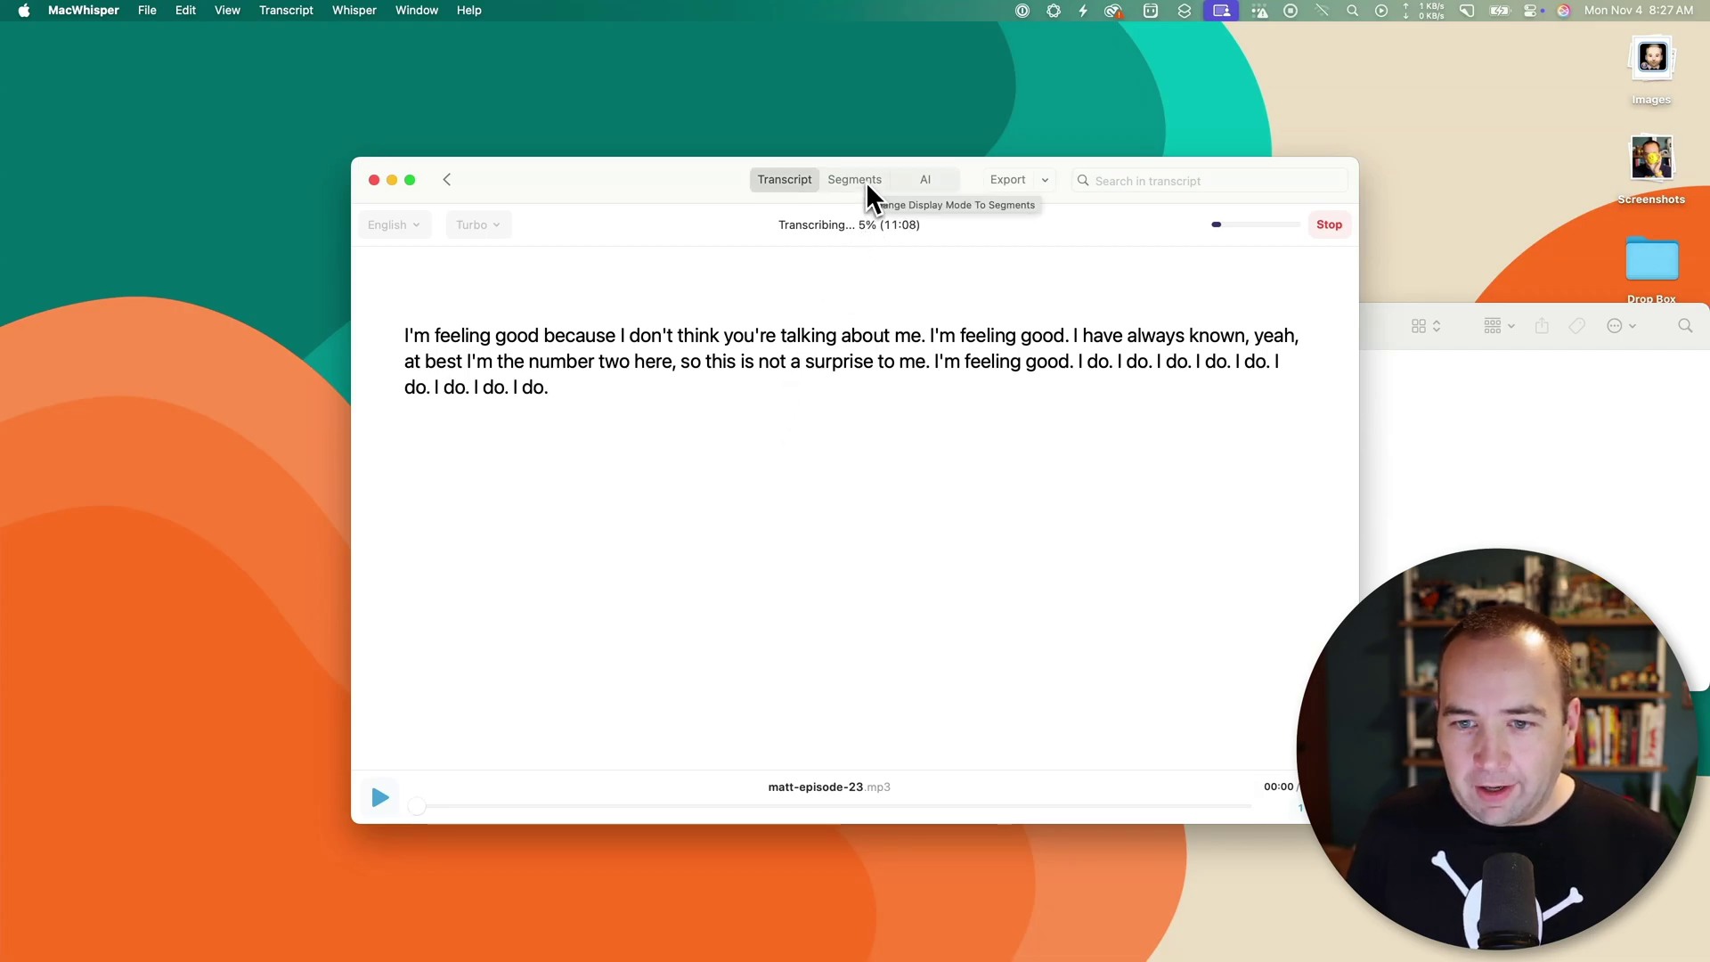
Switch the transcript to the Segments view and browse the rows as it reaches 20%
left_click(865, 182)
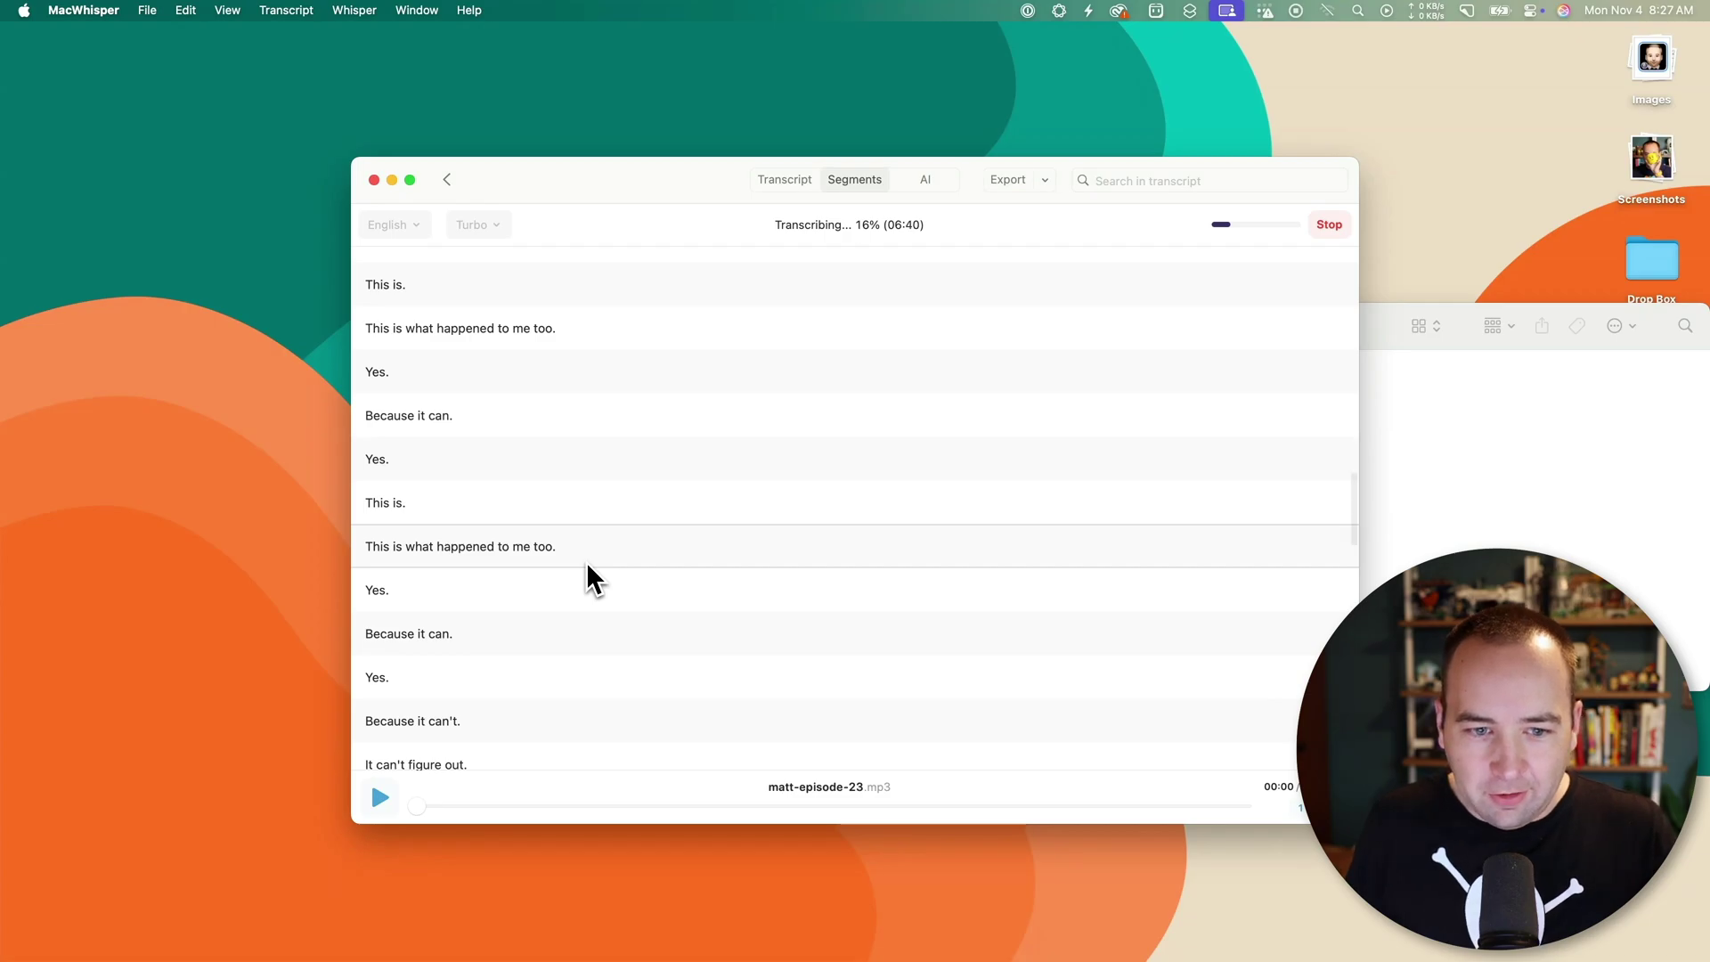
scroll(553, 469, "up", 15)
scroll(548, 430, "down", 2)
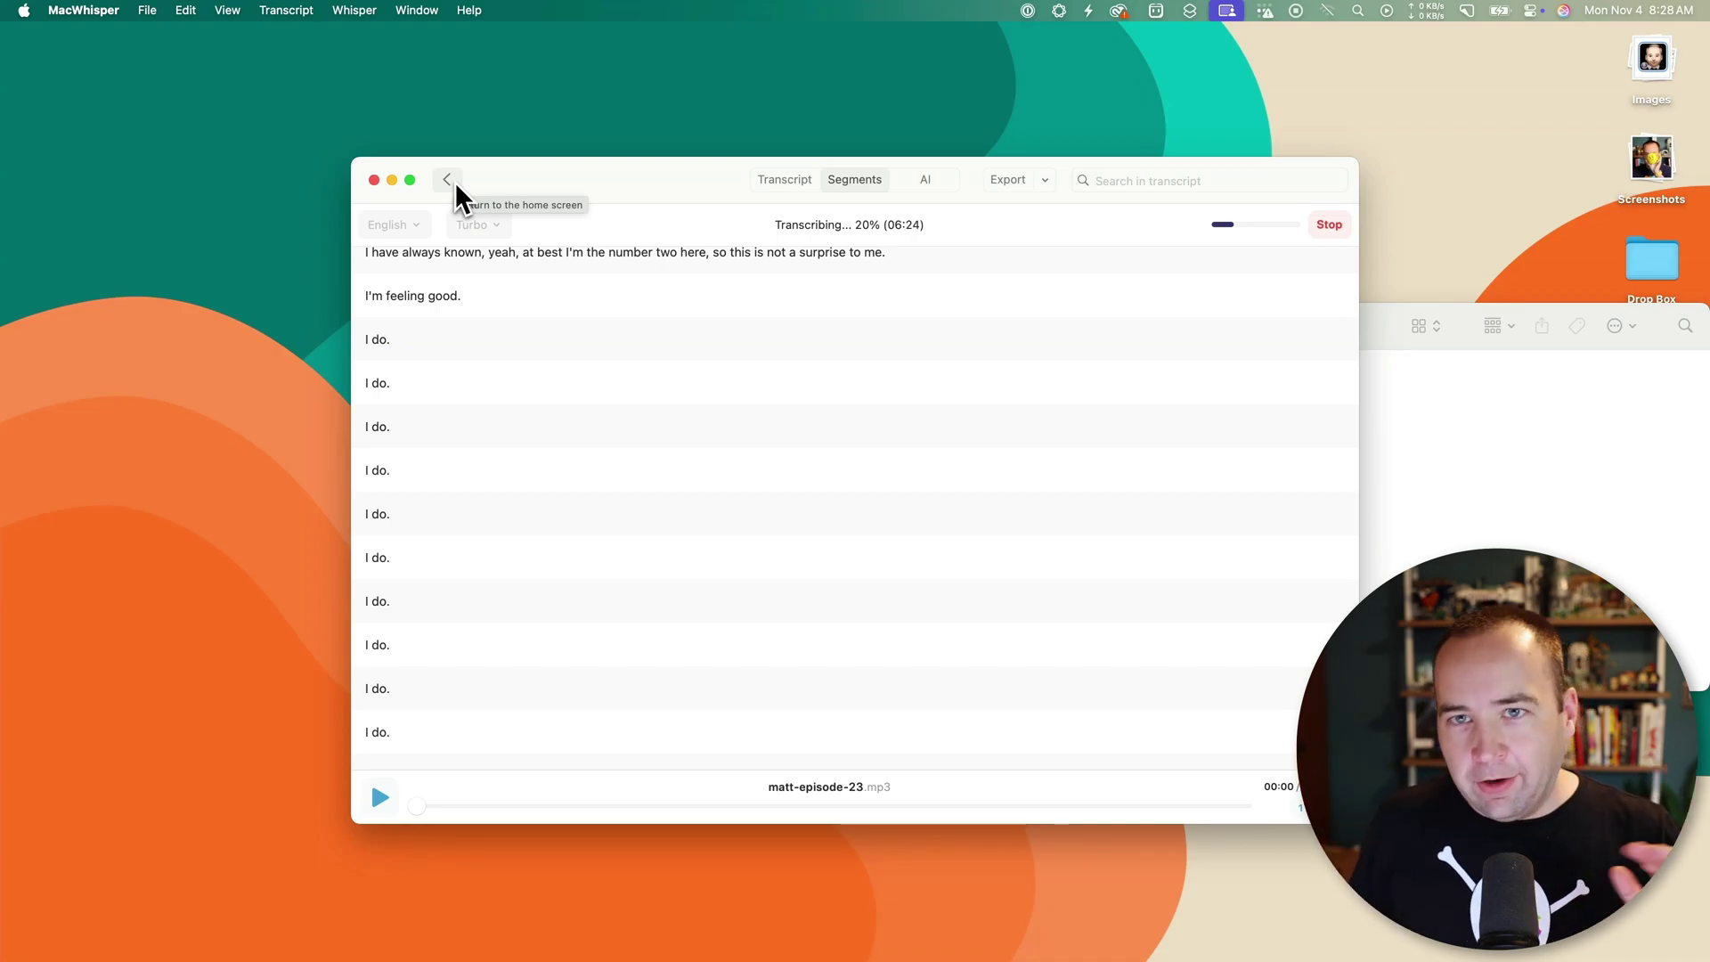
Cancel the running podcast transcription and discard it, returning to the start window
left_click(453, 181)
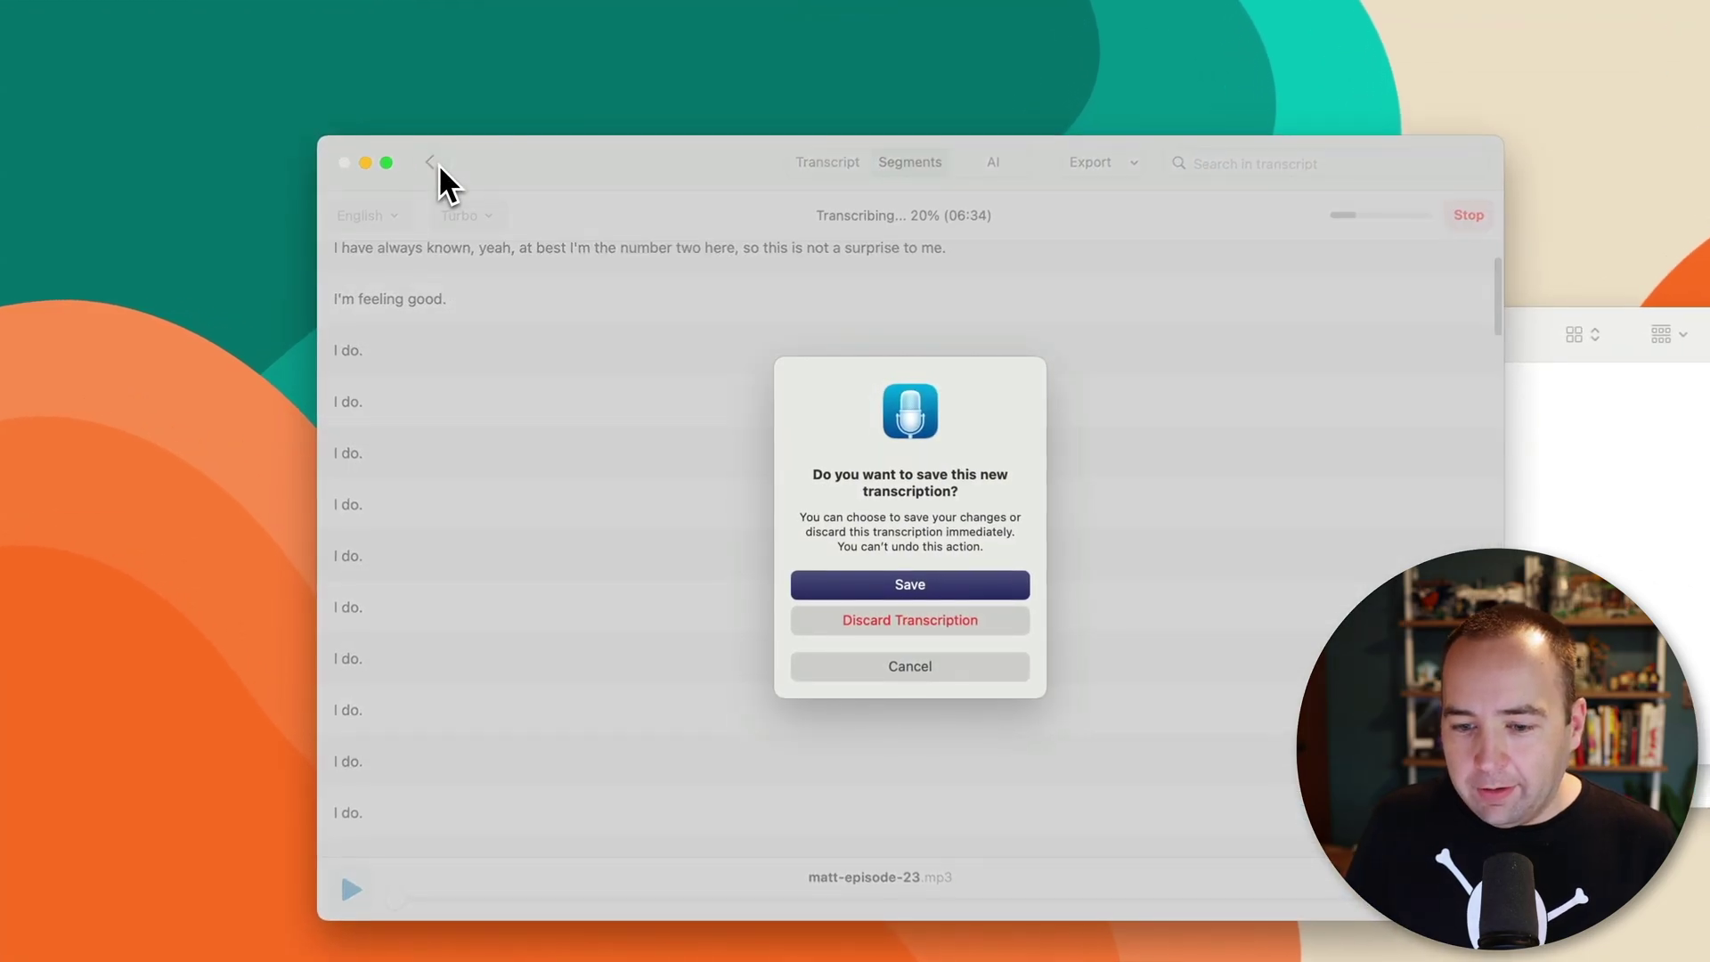
left_click(912, 631)
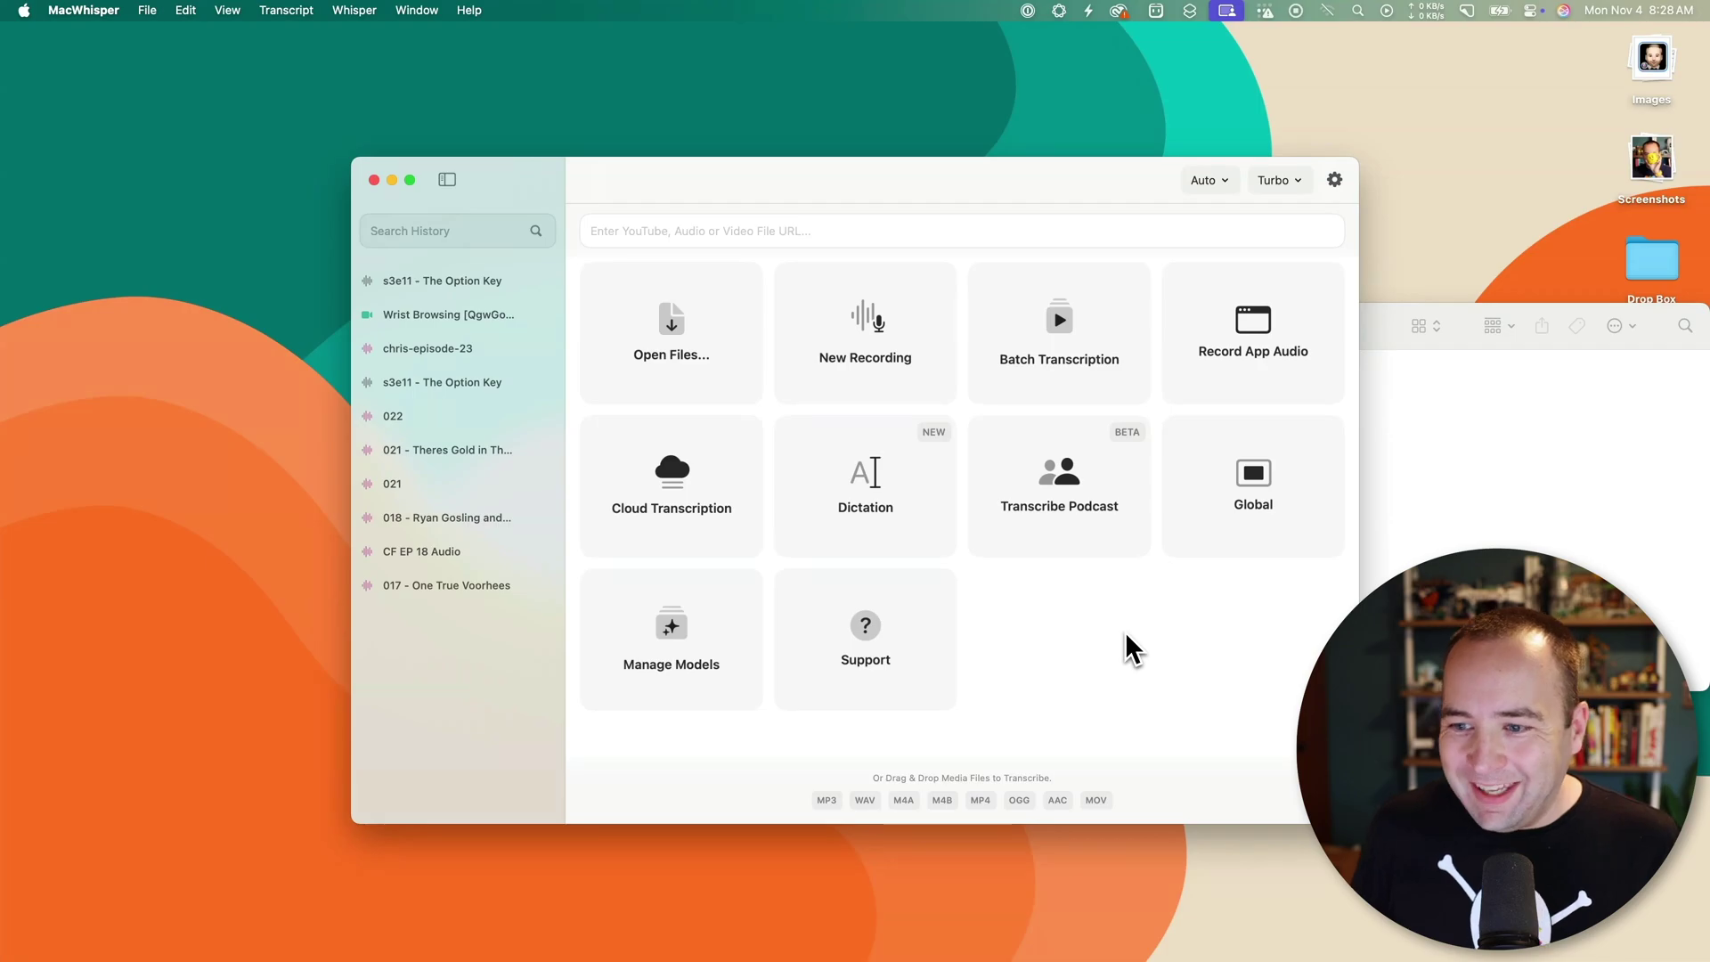
Close the Last Video and Podcast Recording Finder windows with Cmd+W
key("super+Tab")
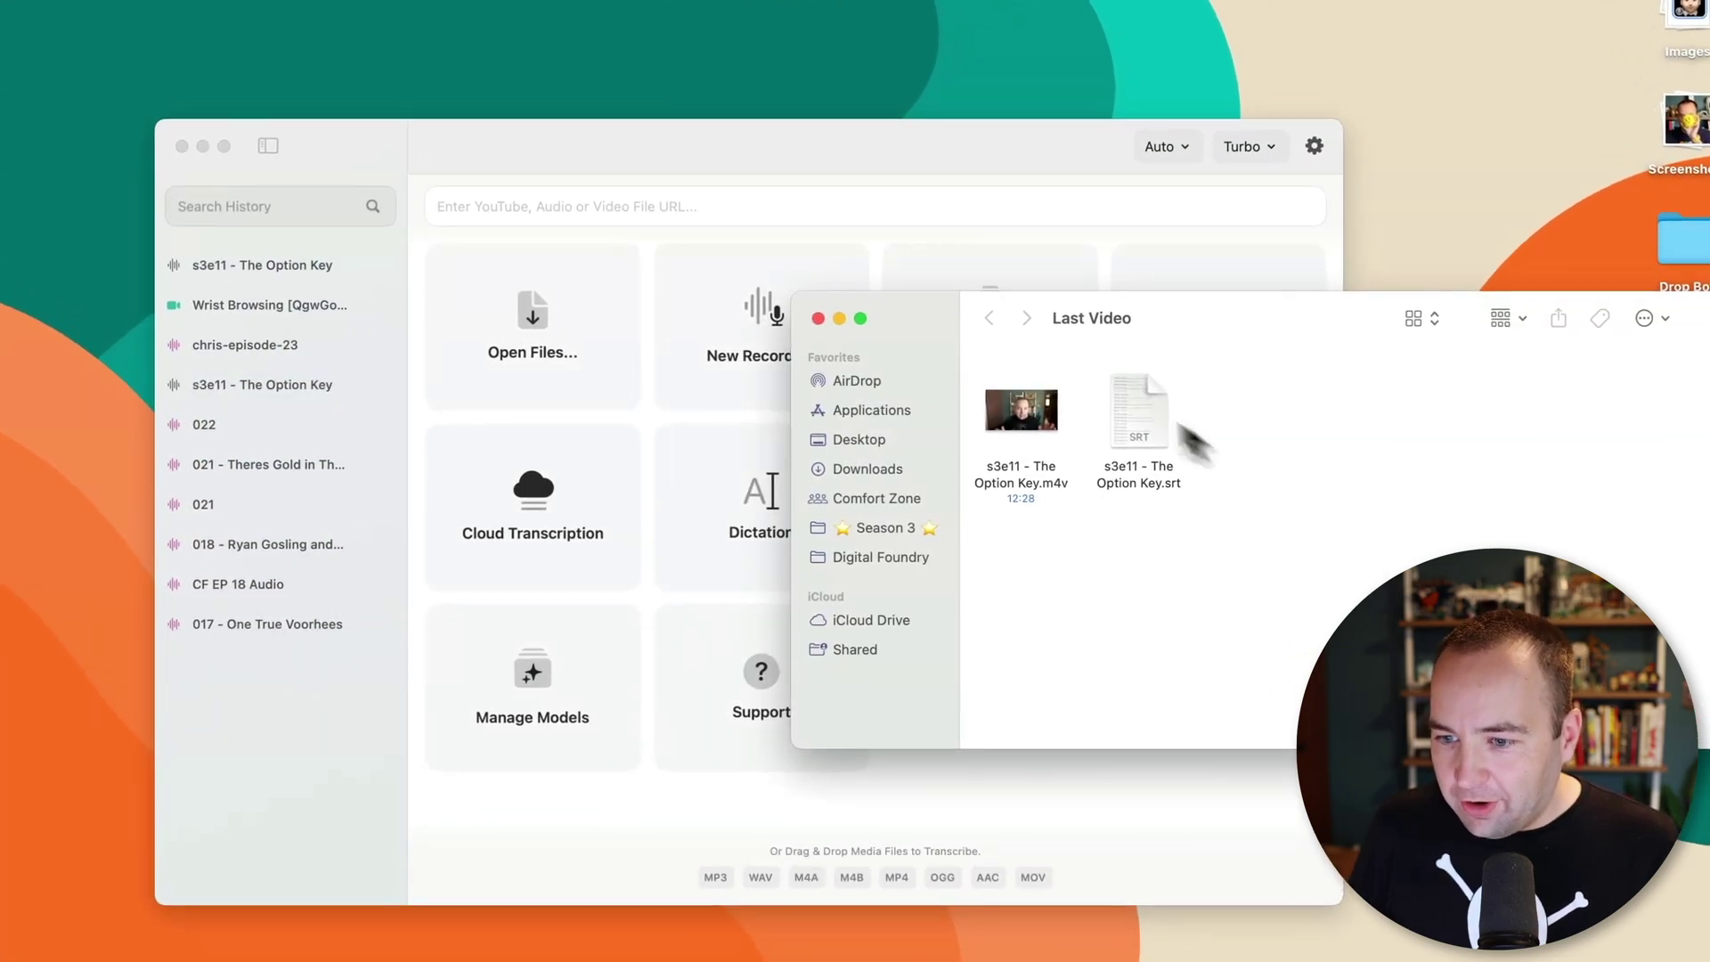
key("super+w")
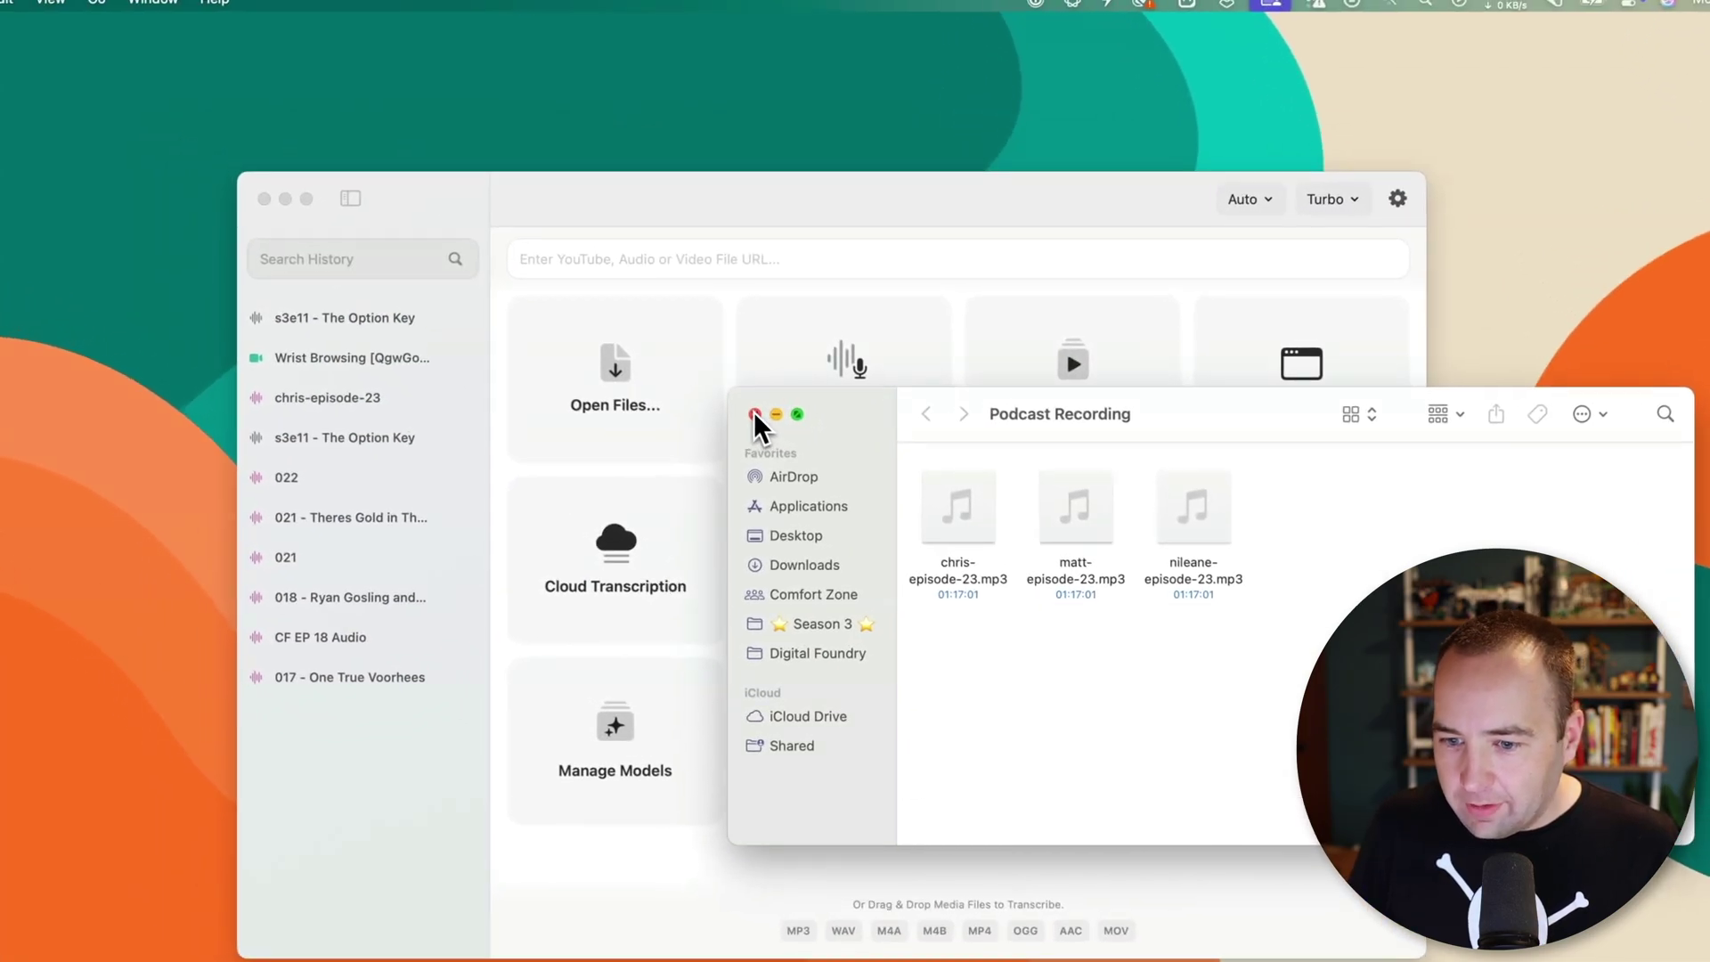
key("super+w")
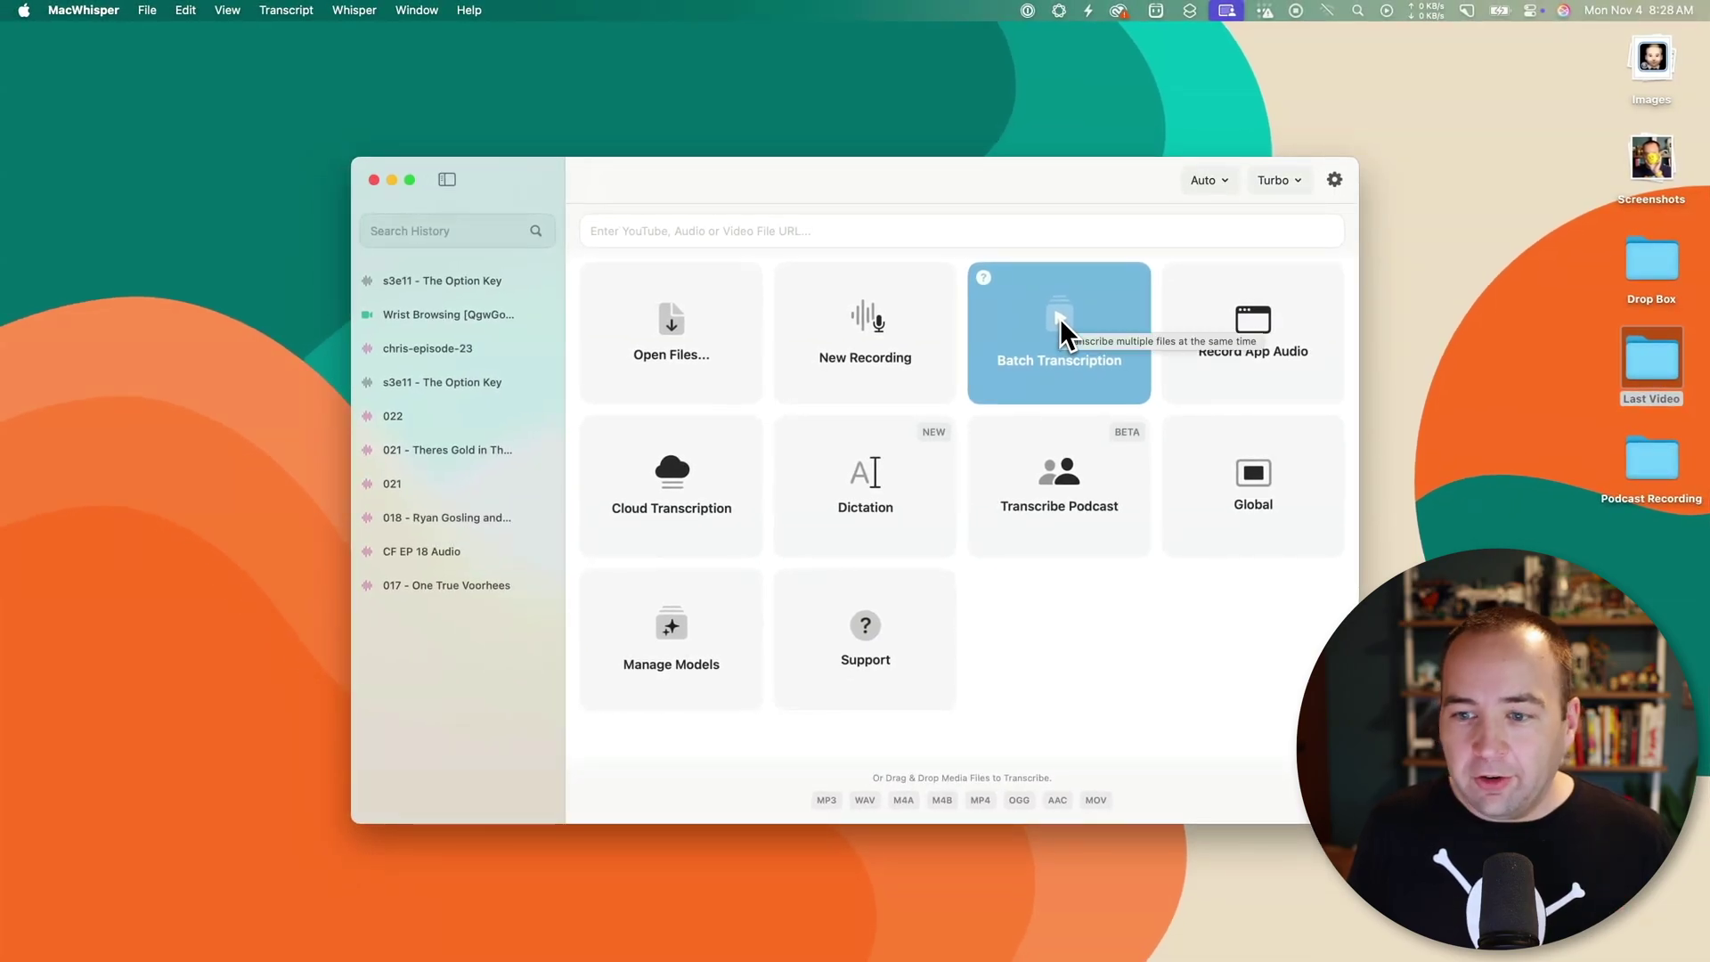
Inspect the Batch Transcription sheet's Subtitles export settings, then dismiss the sheet
left_click(1060, 322)
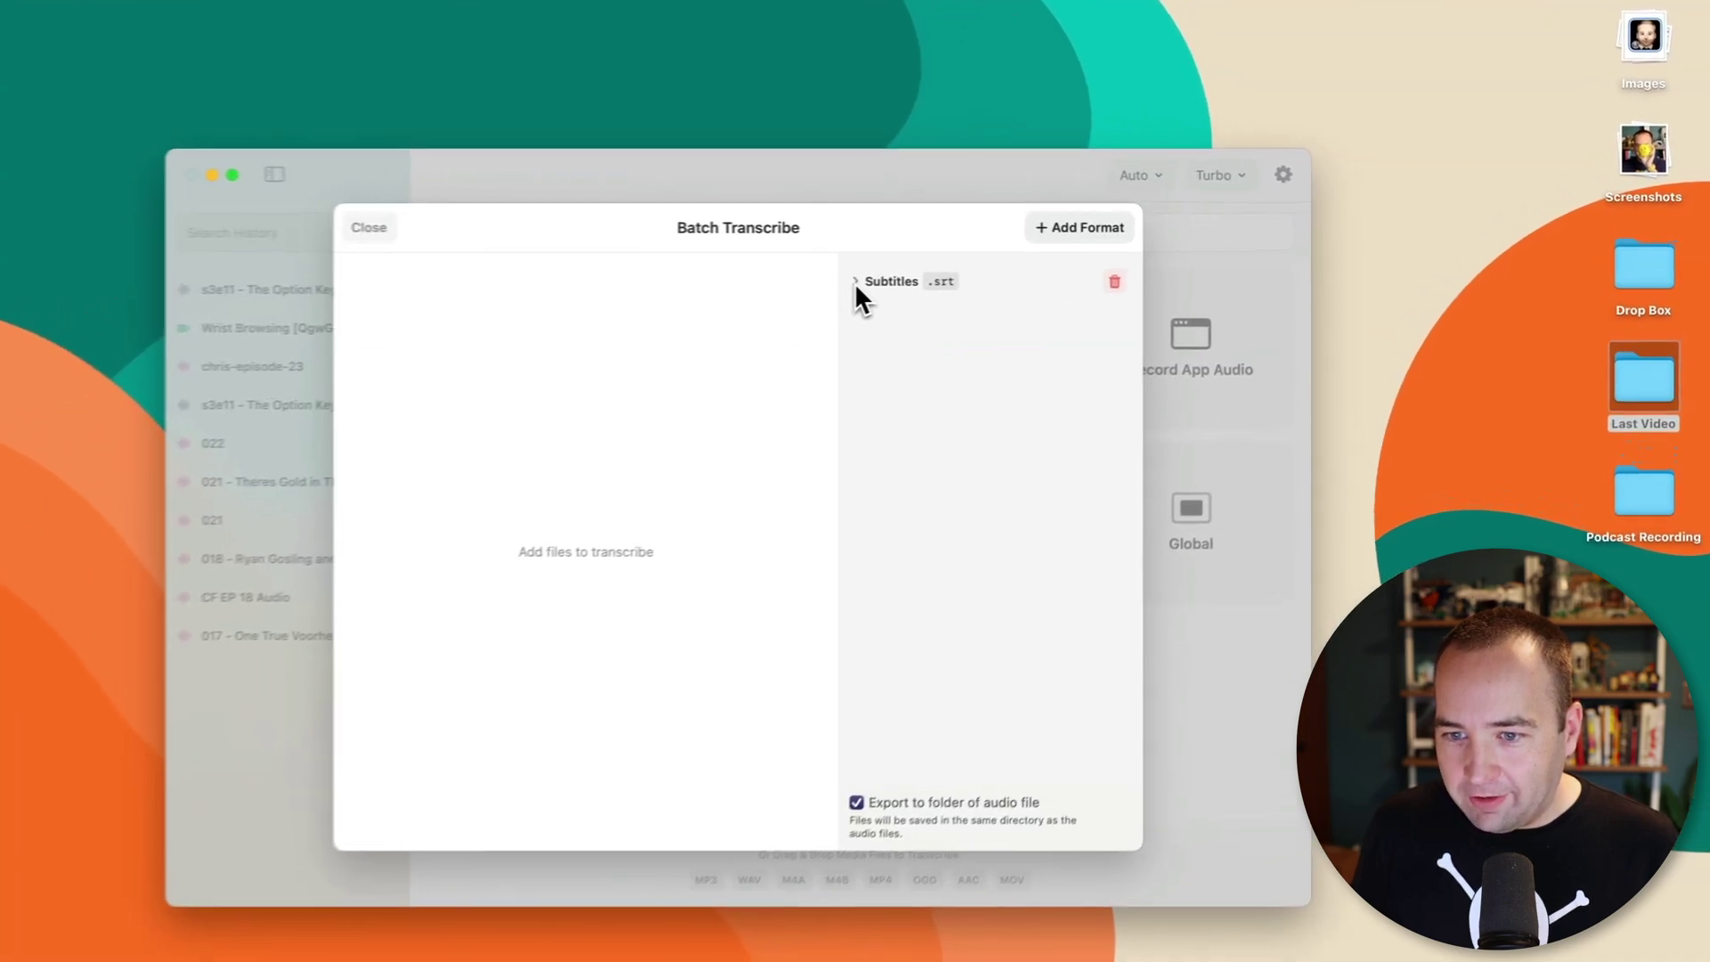
left_click(967, 275)
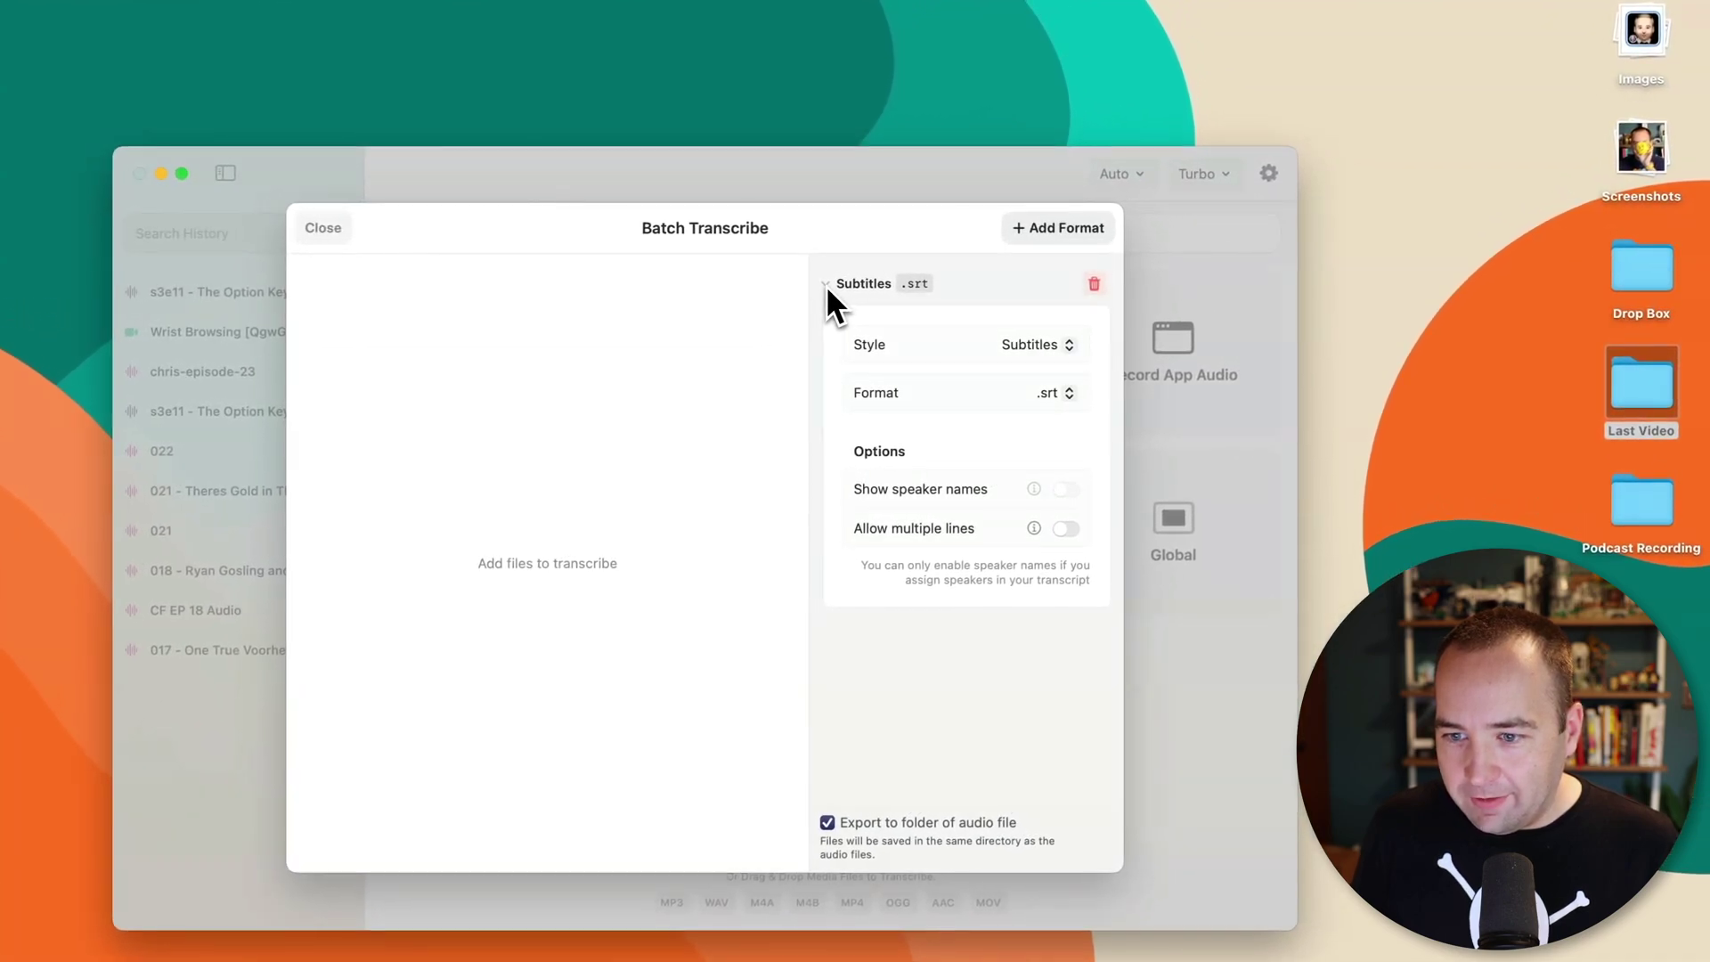
left_click(823, 285)
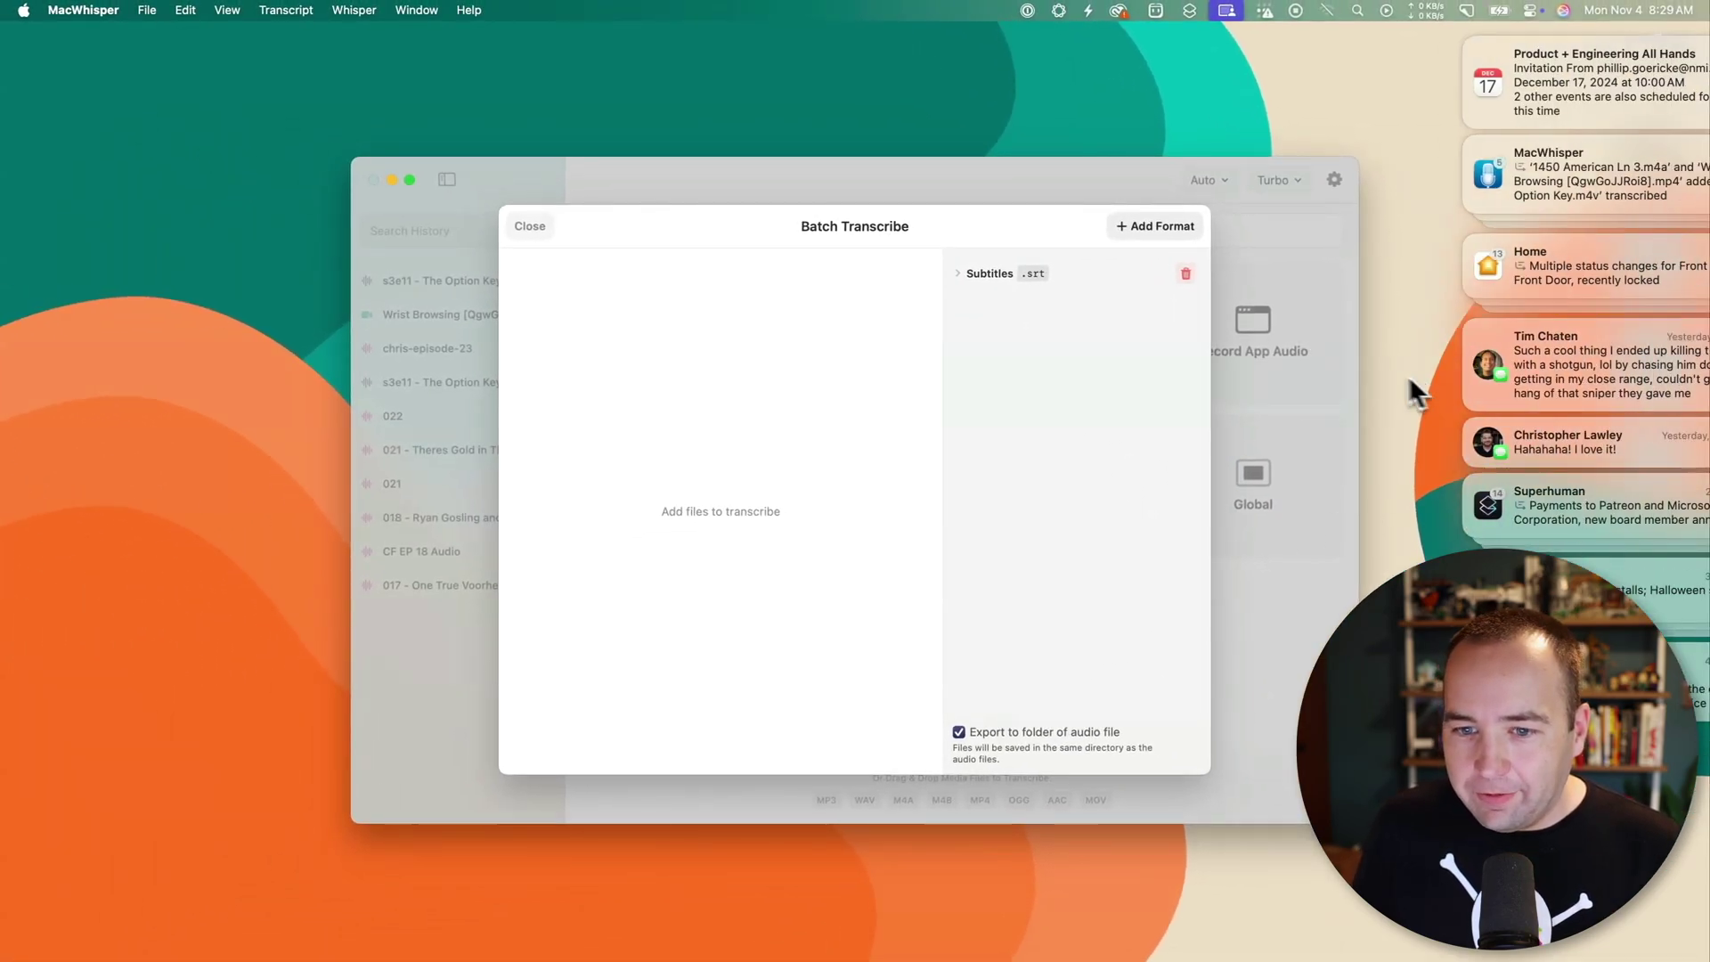
key("Escape")
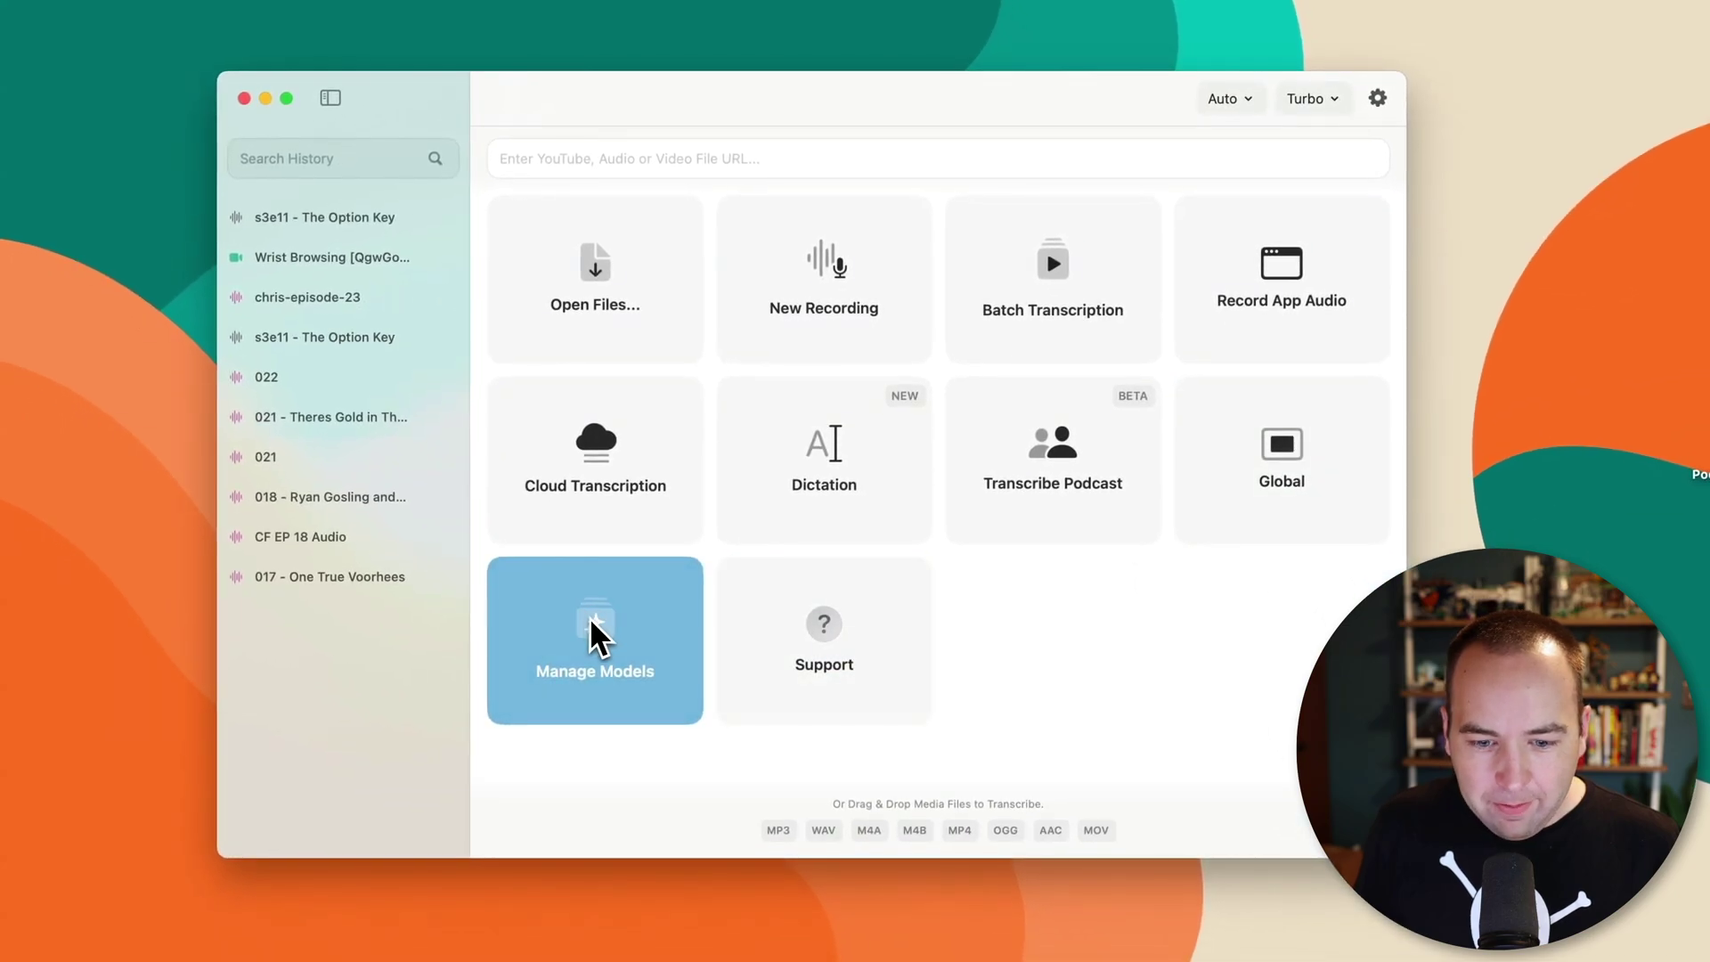
Open the model manager, view the active Turbo model's details, and show all models
left_click(595, 634)
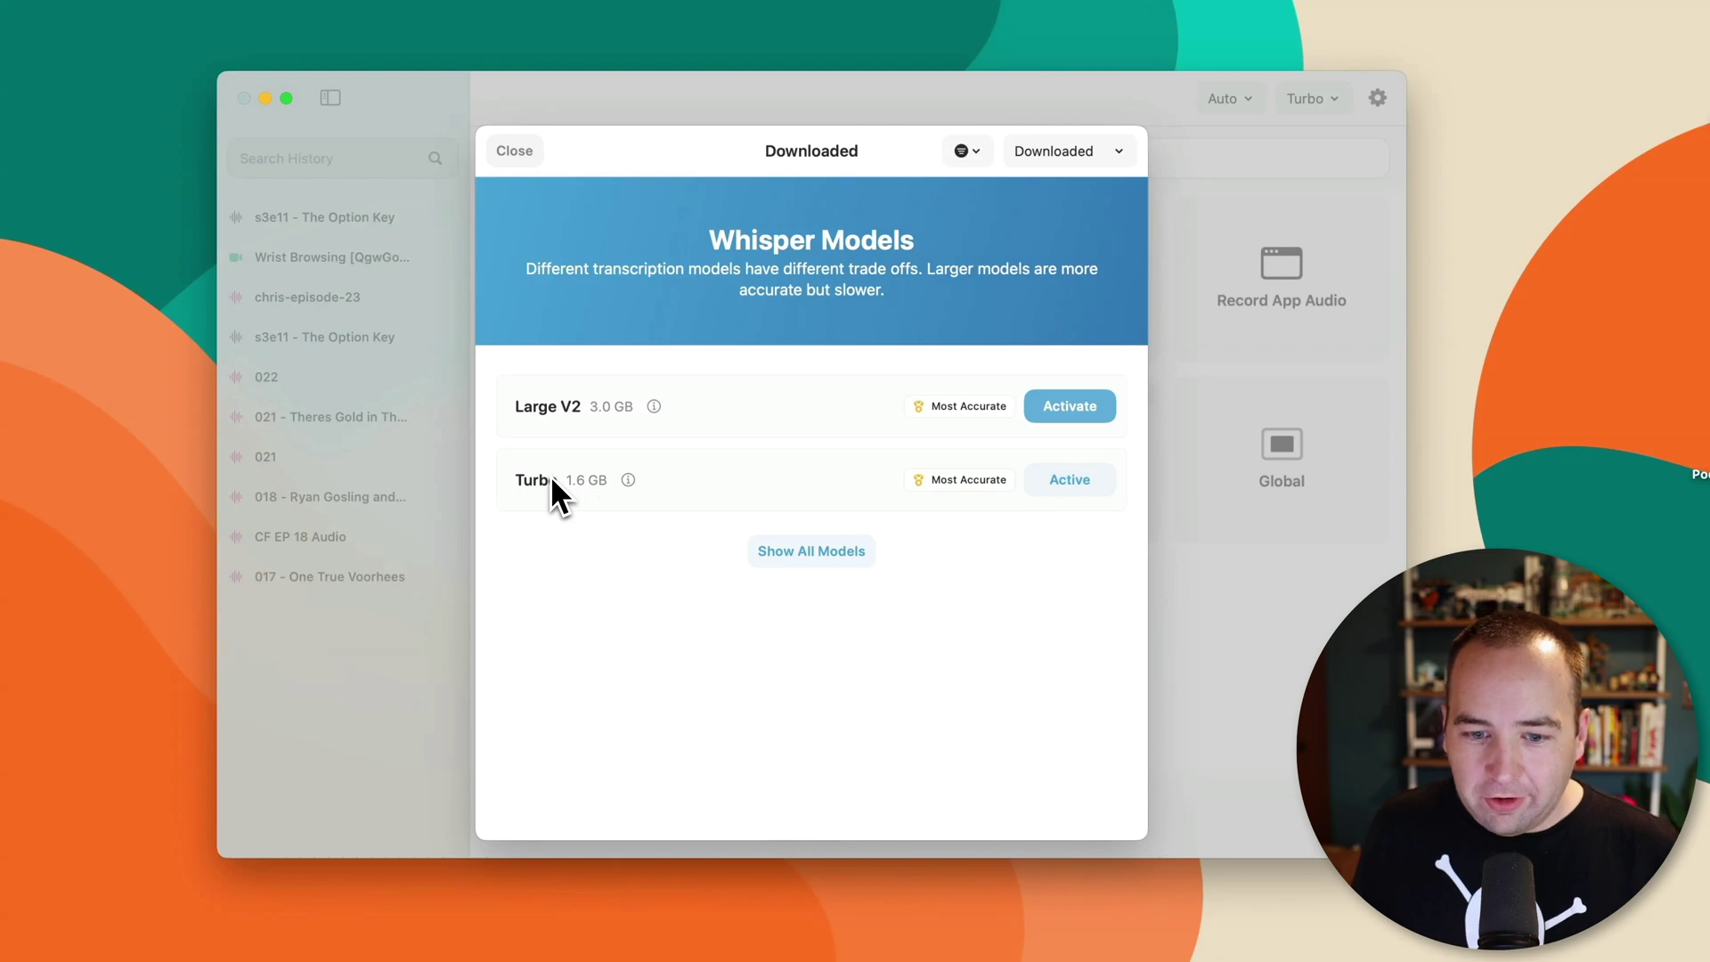
left_click(627, 478)
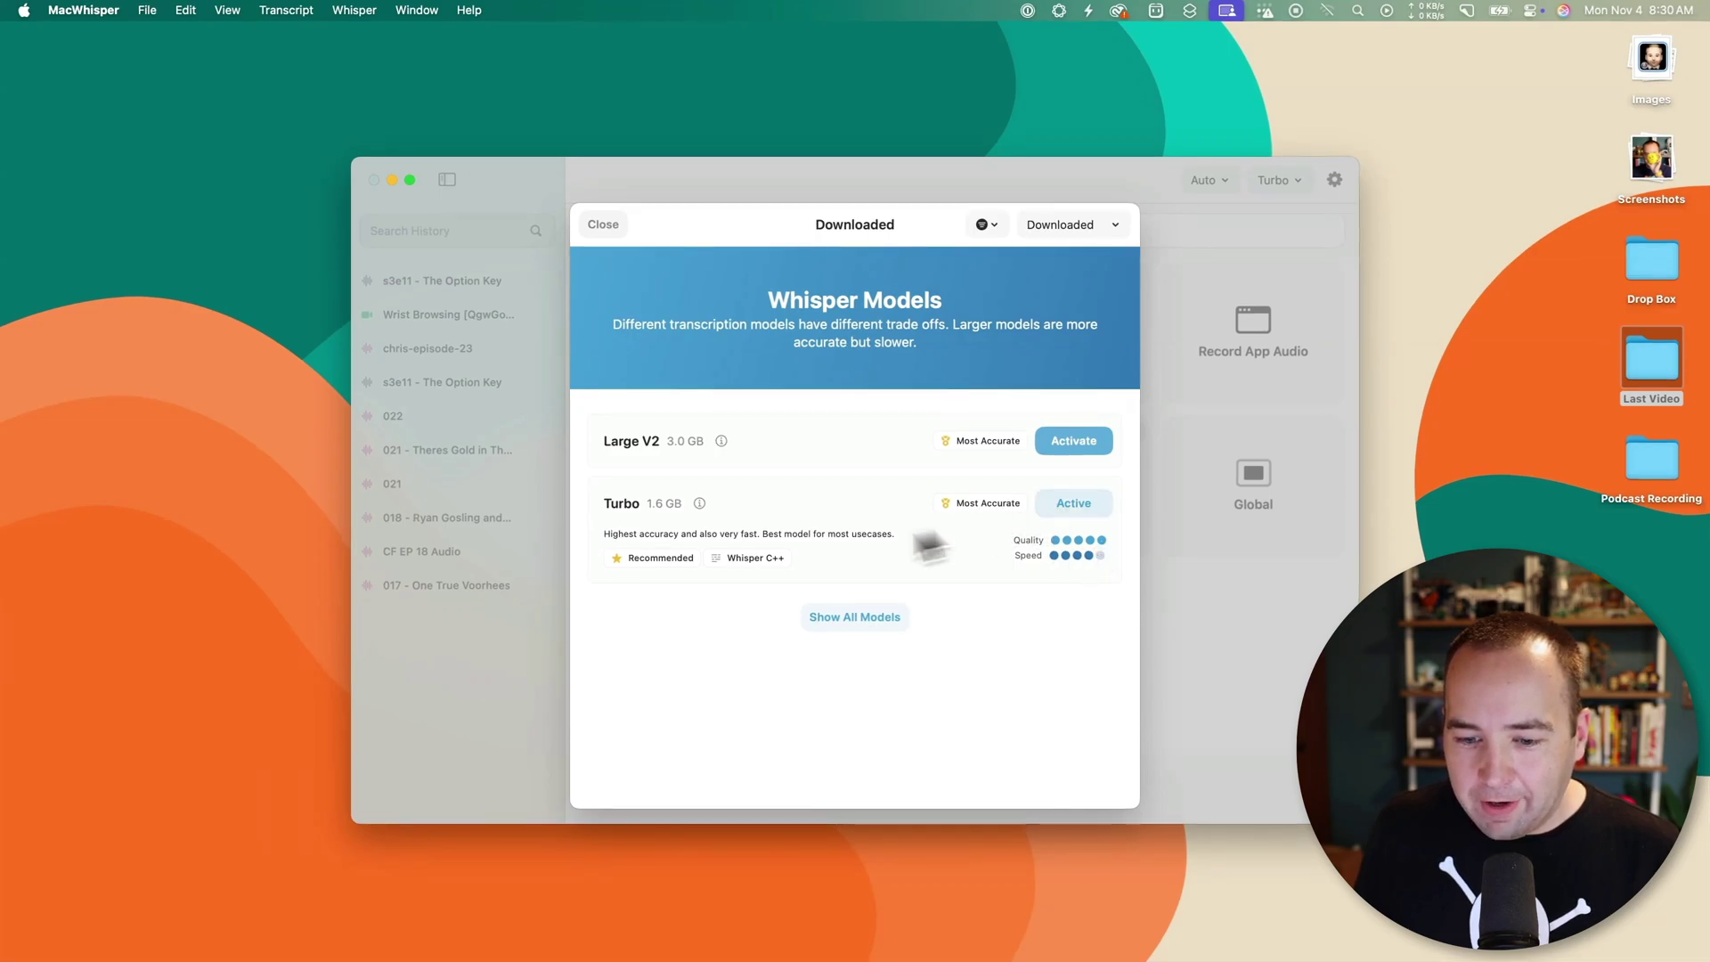
left_click(854, 616)
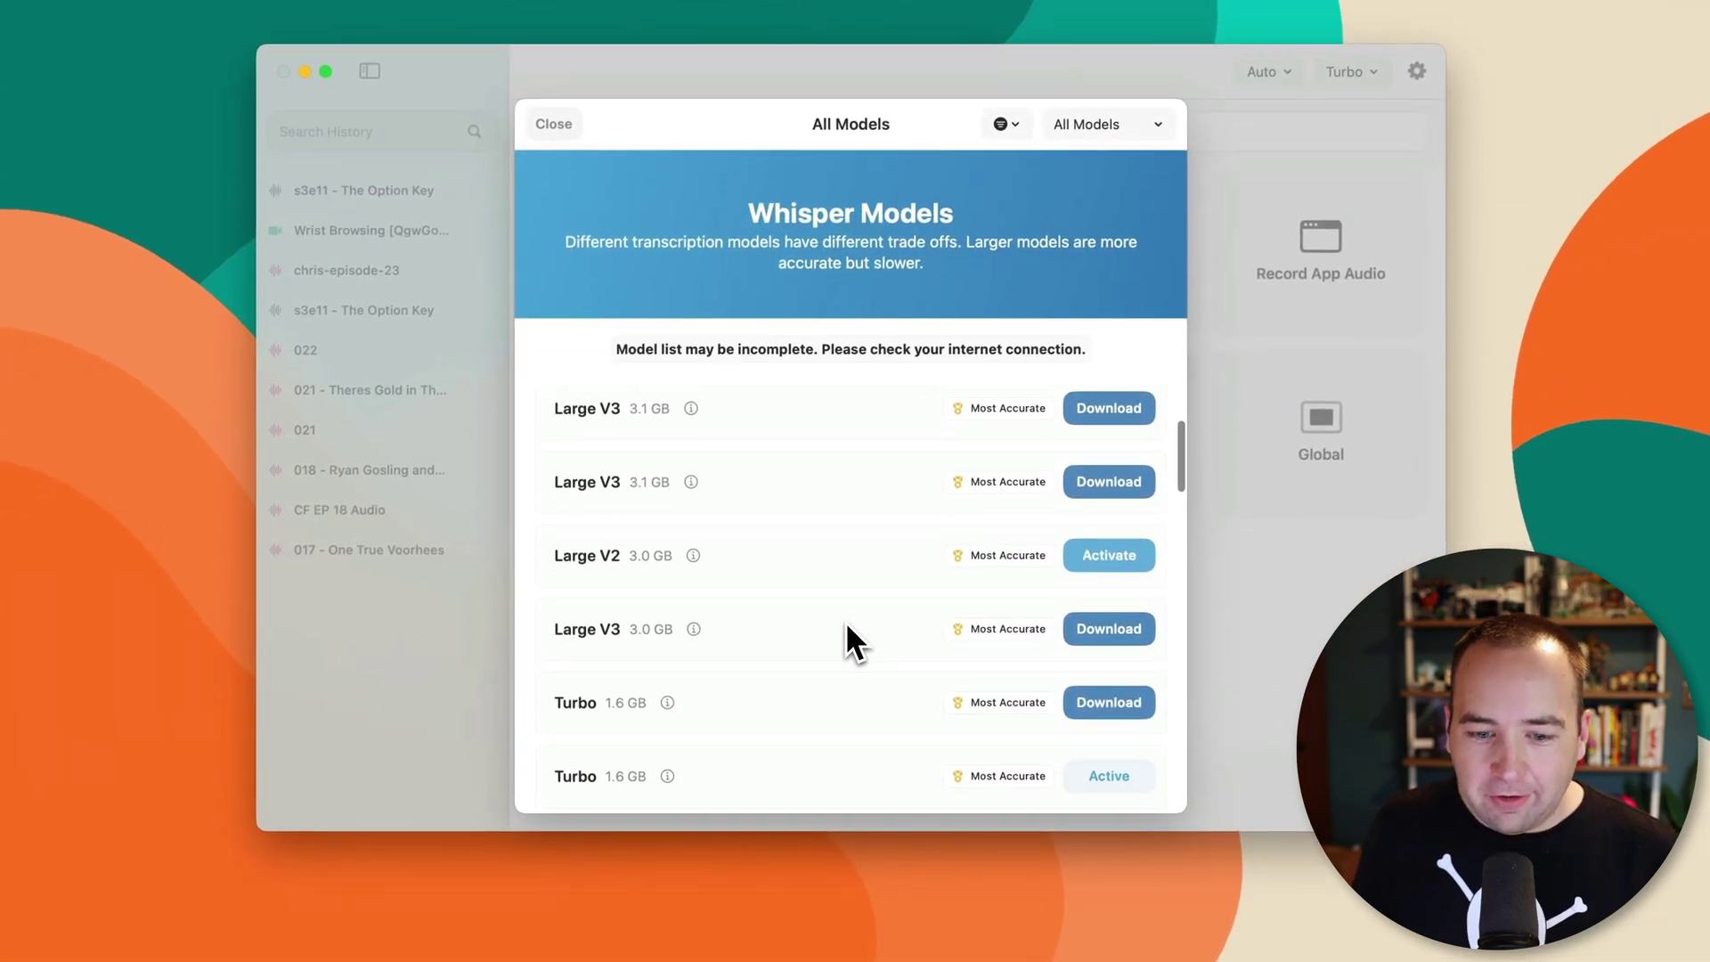
Browse the full model list, checking Large V3 (English) and Tiny 66 MB details, then close it
scroll(846, 621, "down", 3)
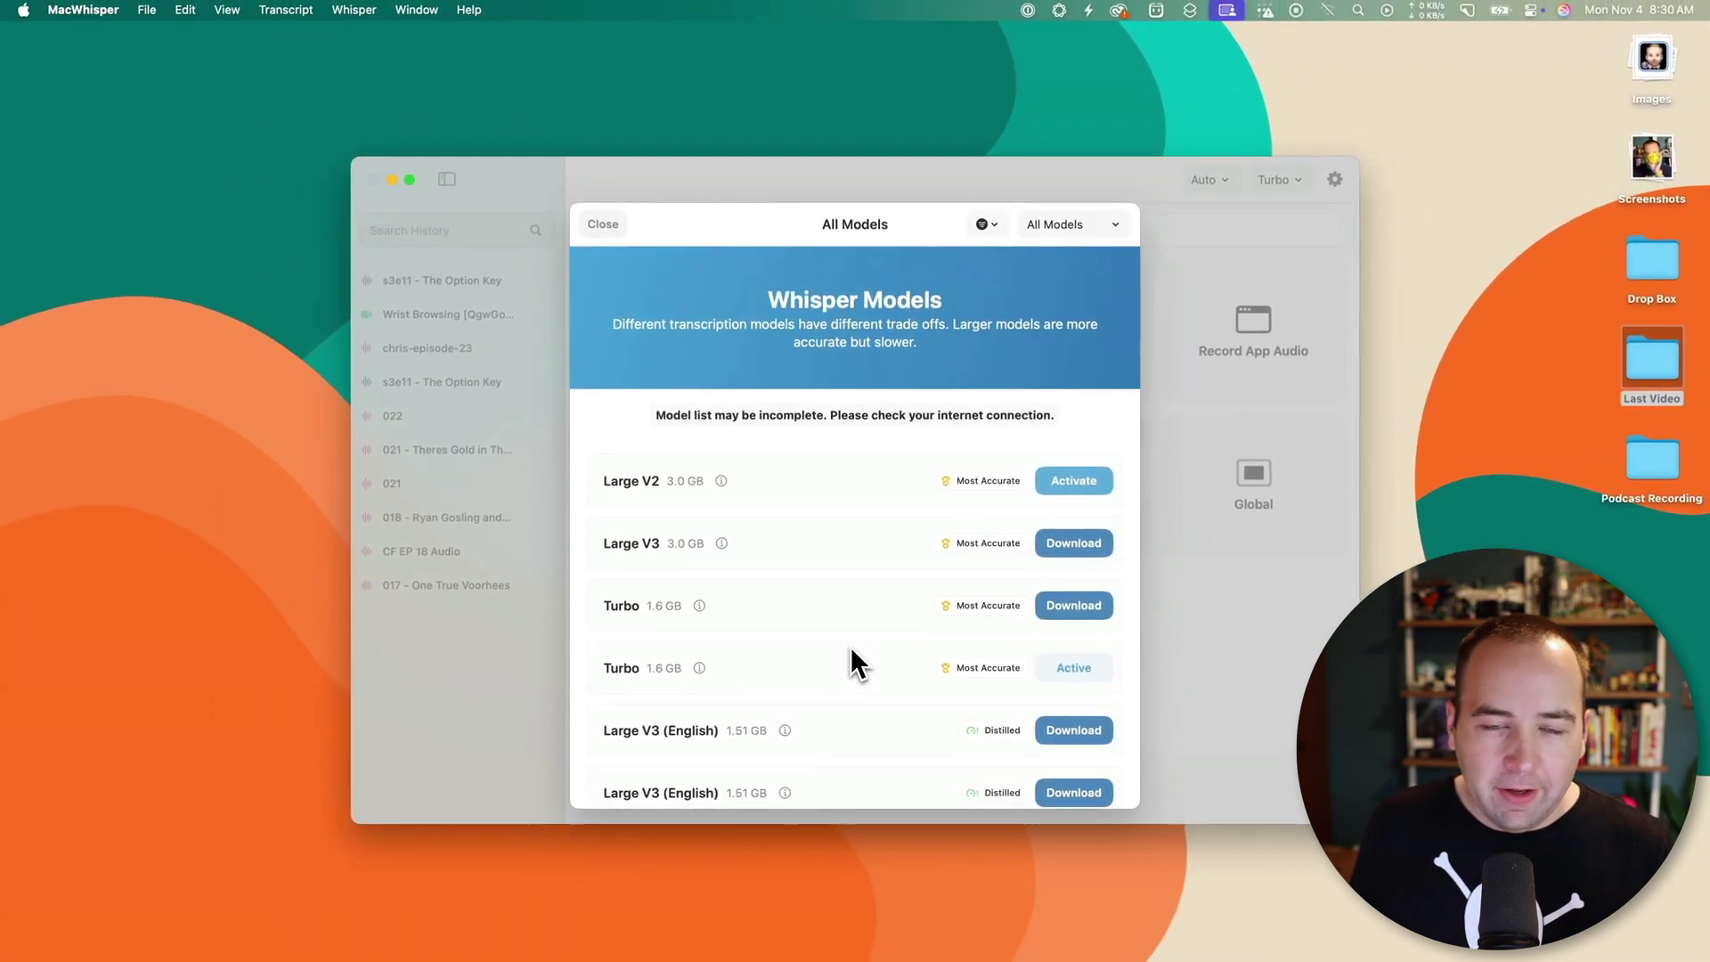
scroll(851, 660, "down", 2)
scroll(851, 644, "down", 2)
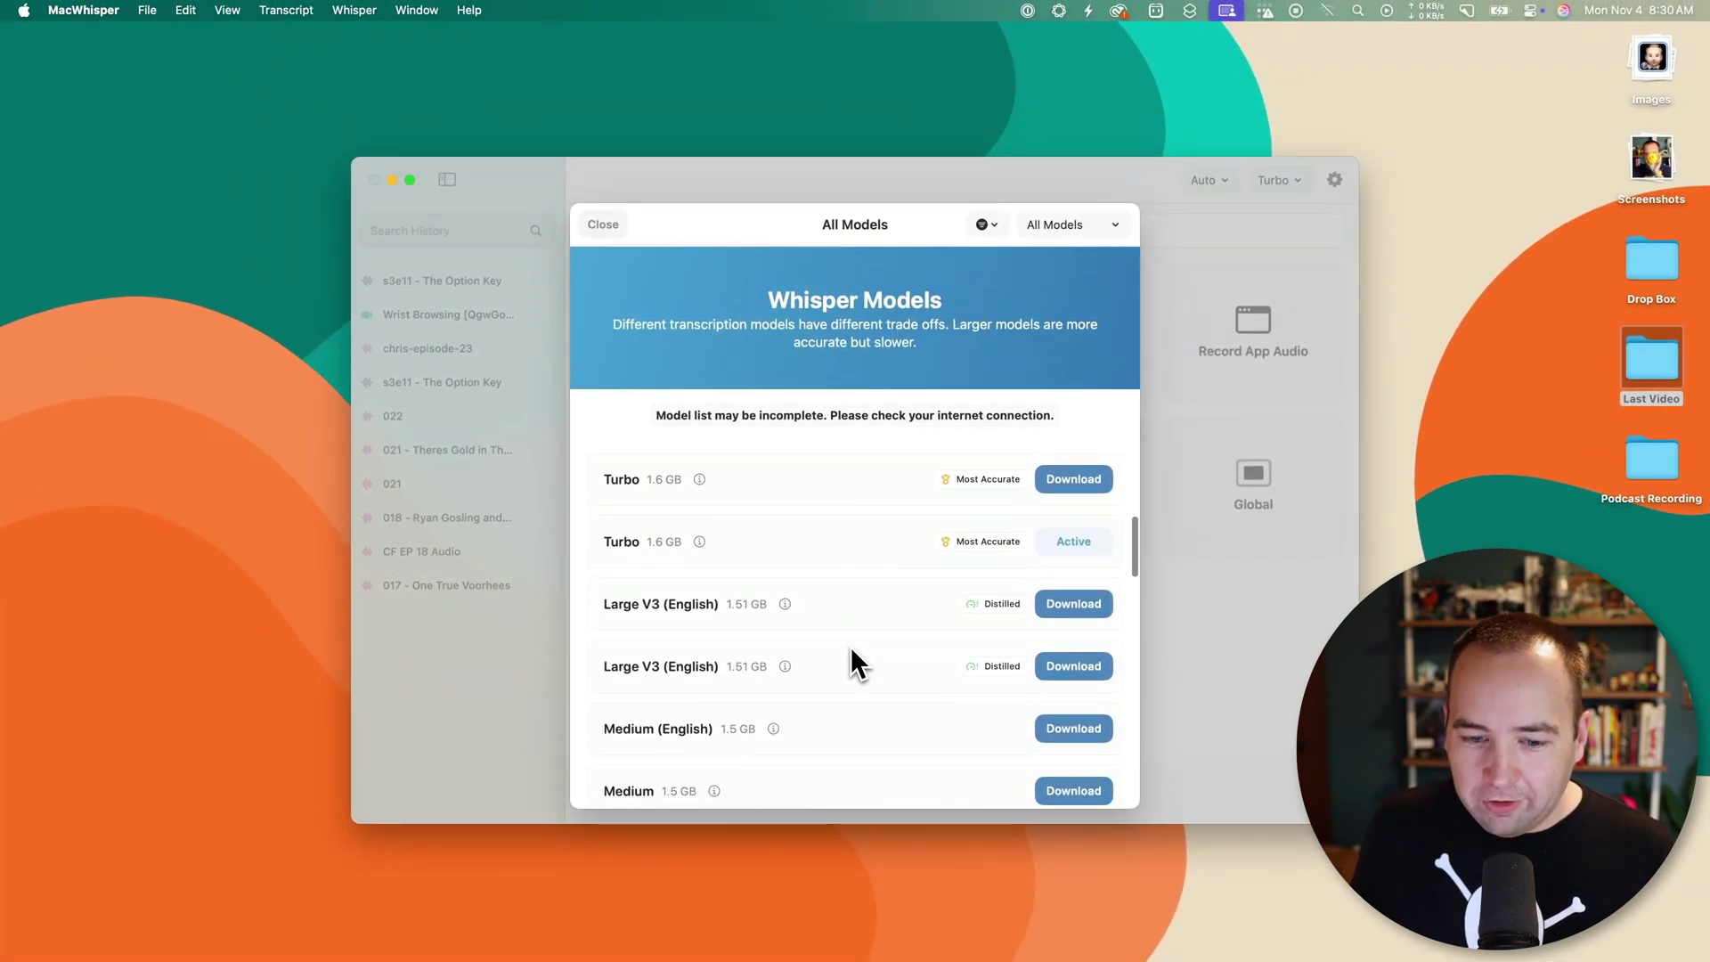
left_click(783, 568)
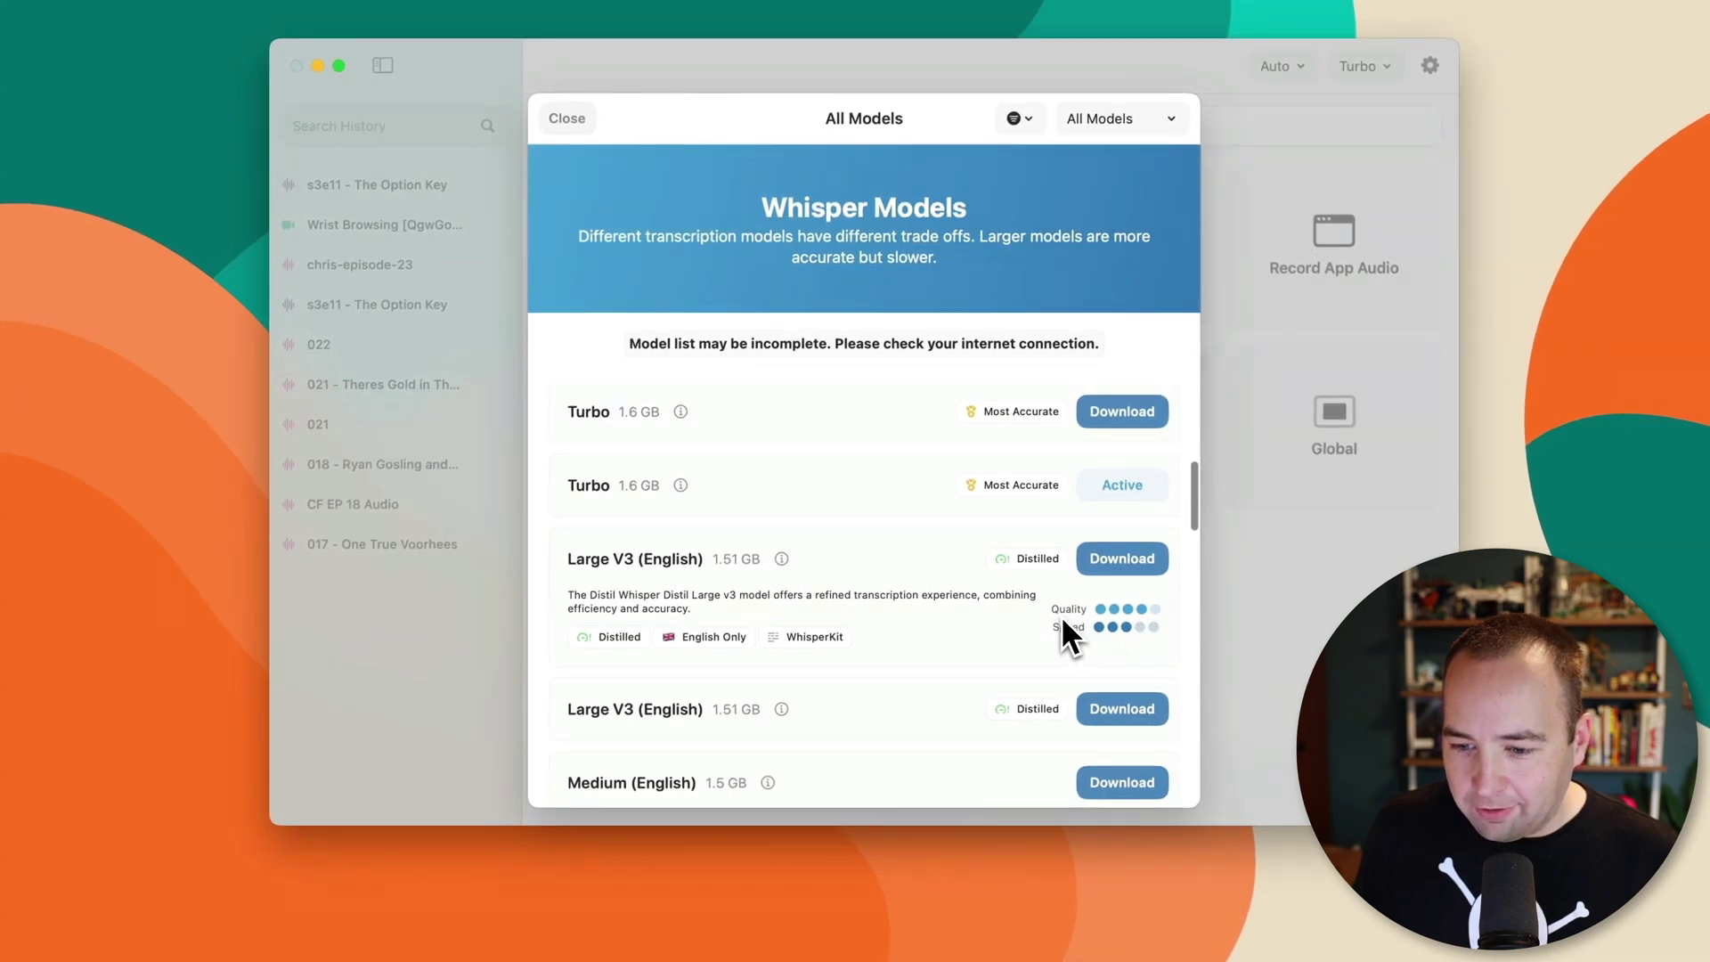
left_click(774, 557)
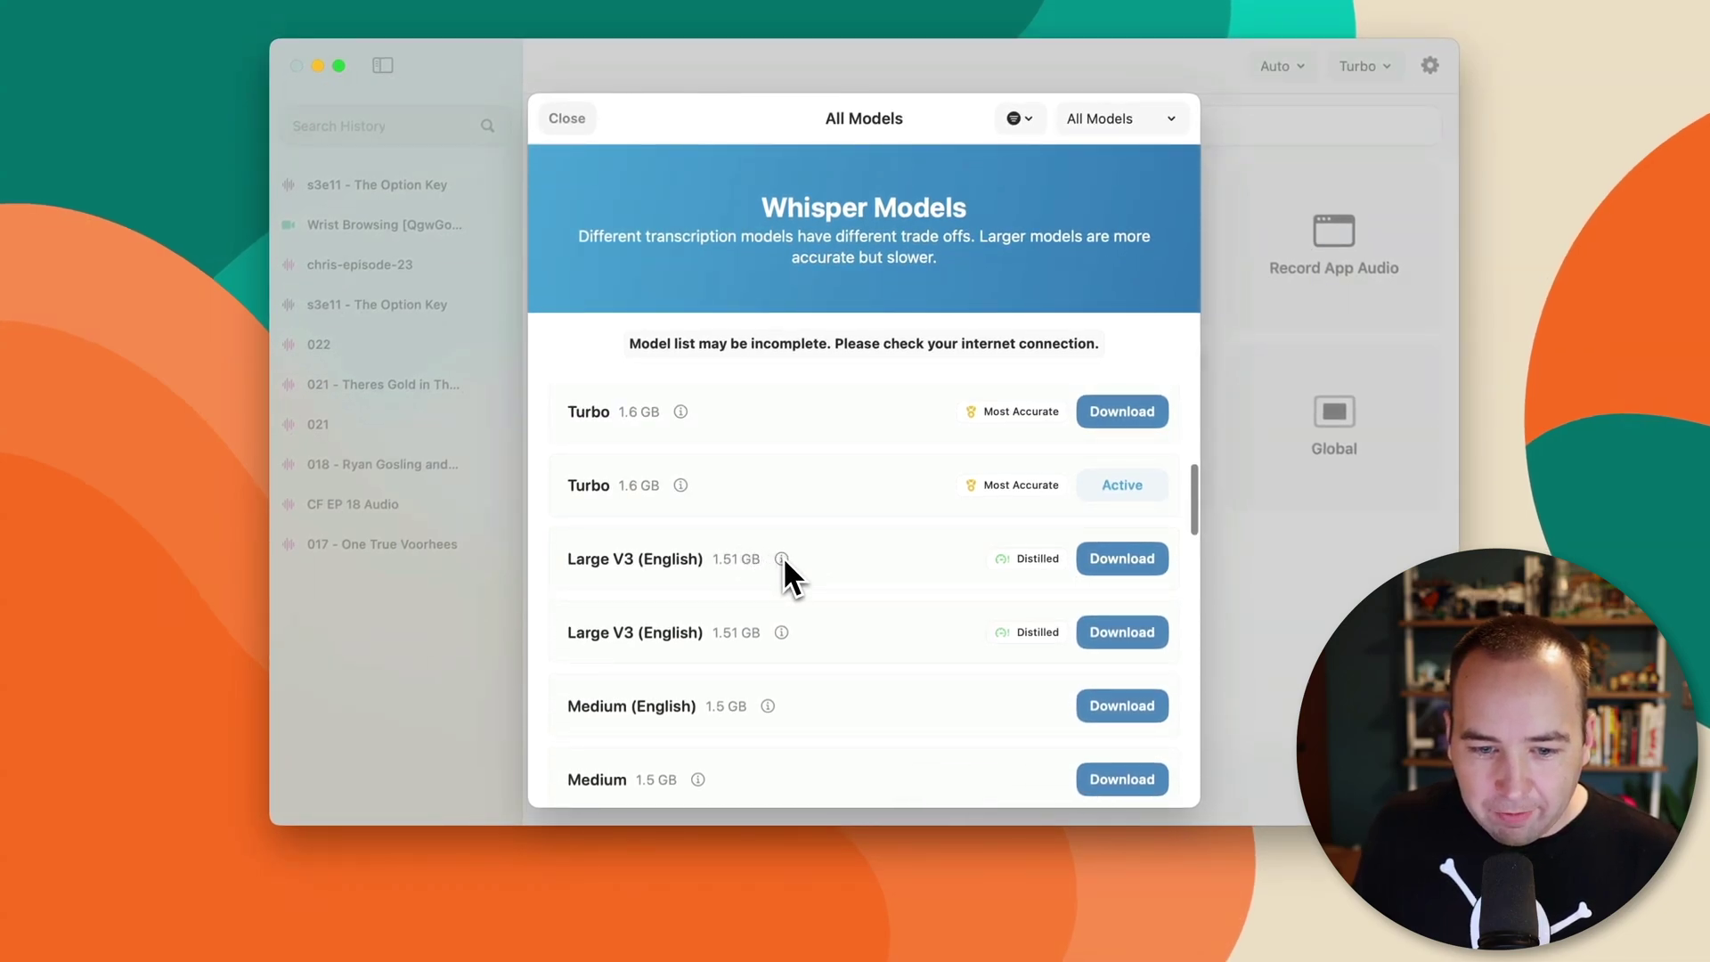
scroll(782, 558, "down", 15)
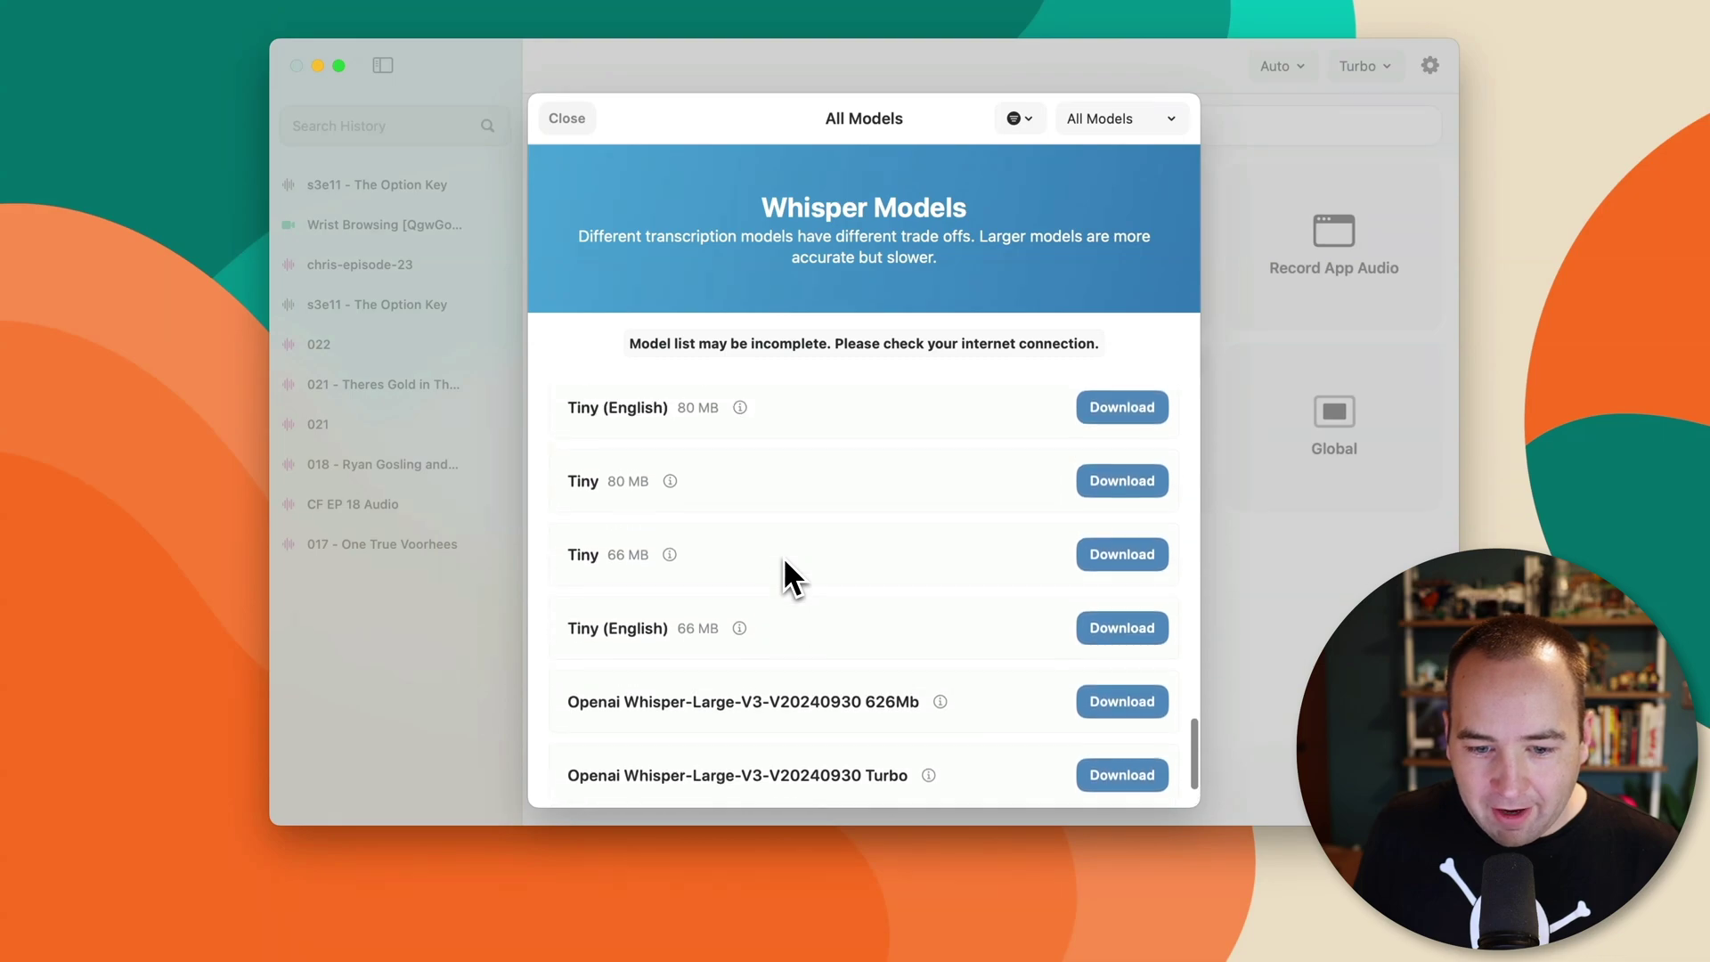
scroll(855, 575, "up", 1)
left_click(670, 575)
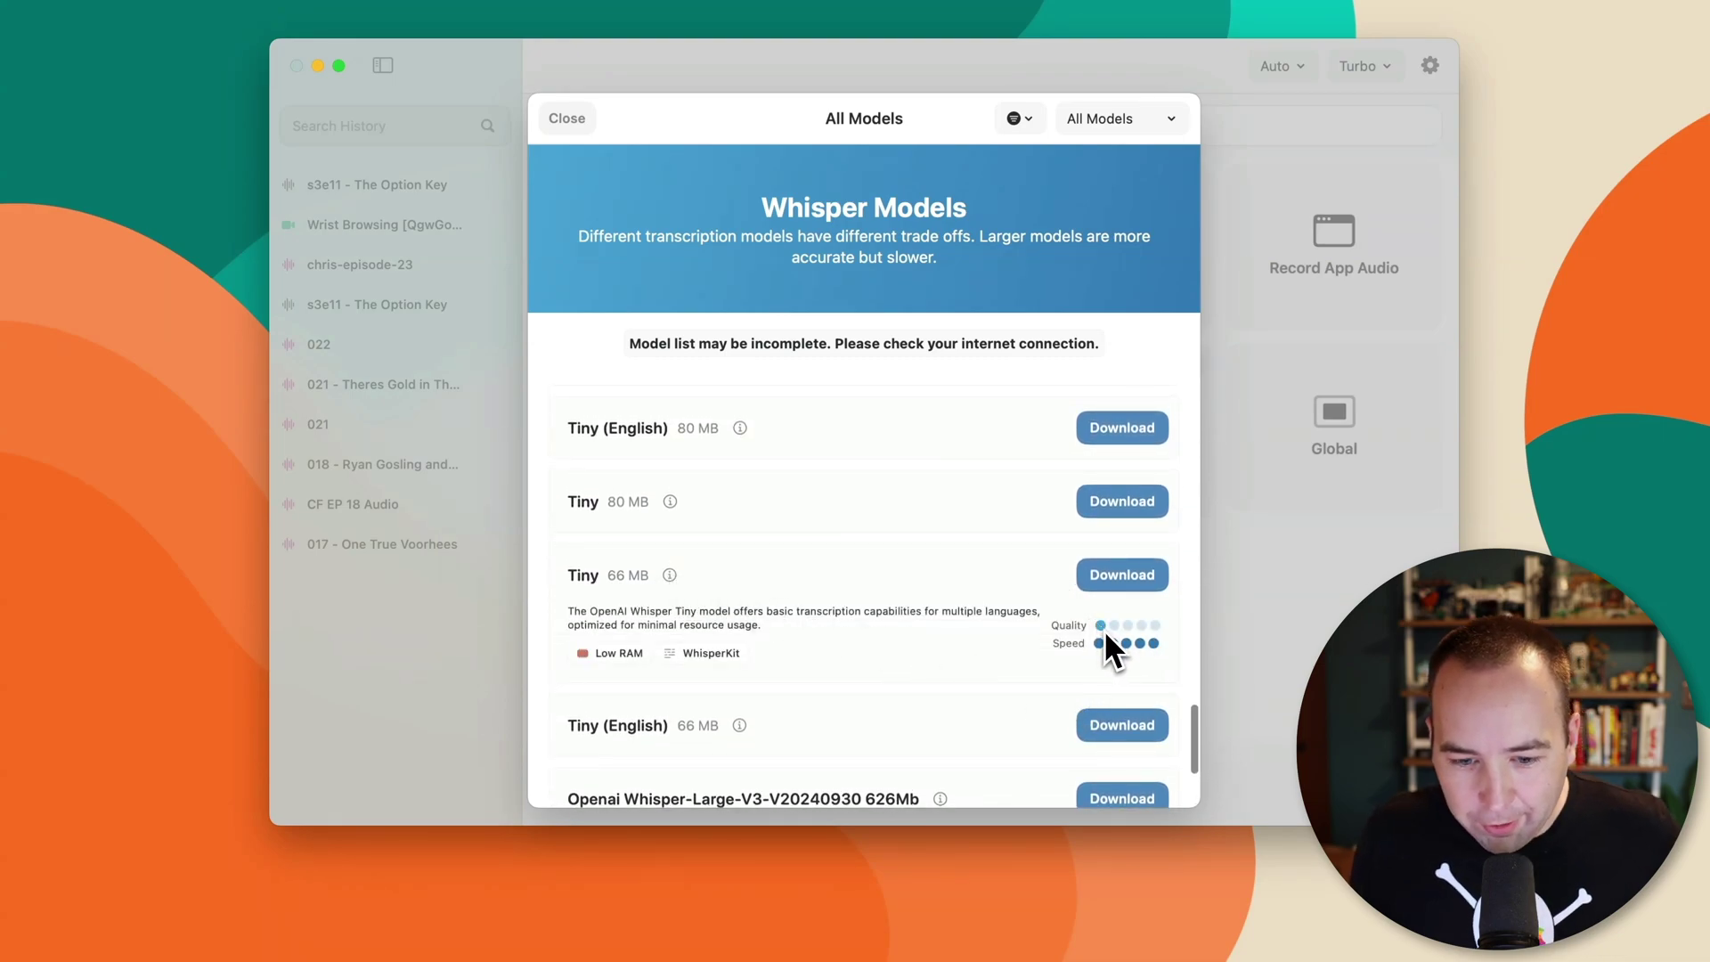
left_click(671, 577)
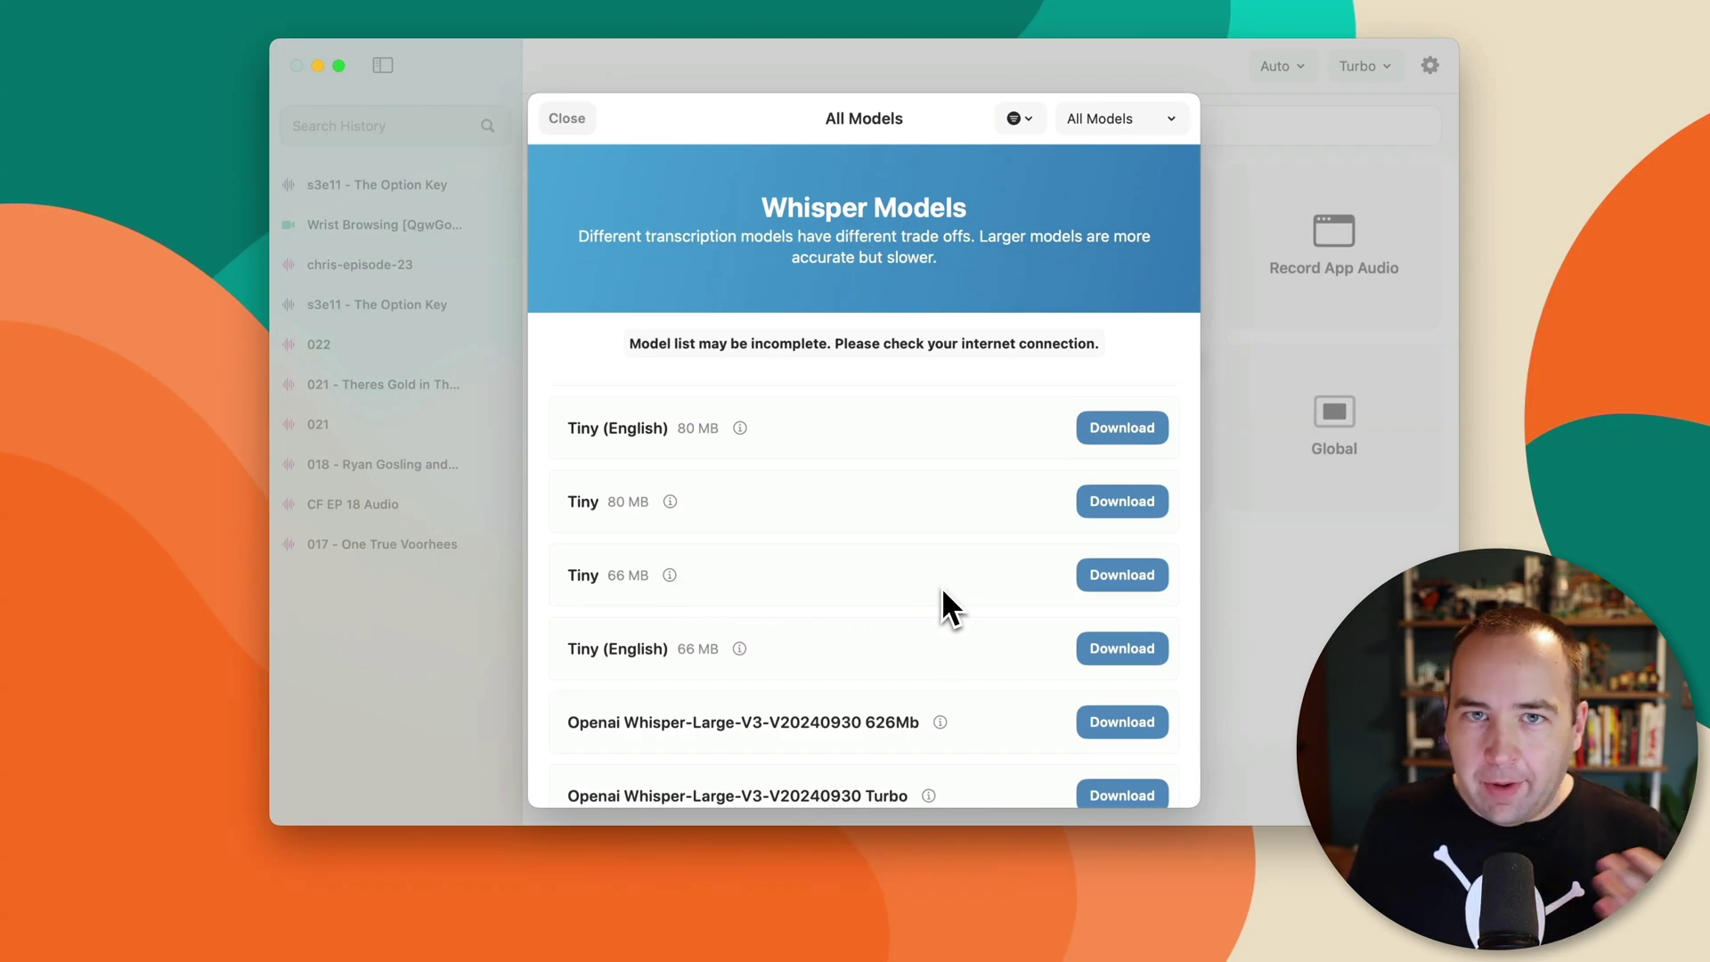
scroll(942, 586, "up", 10)
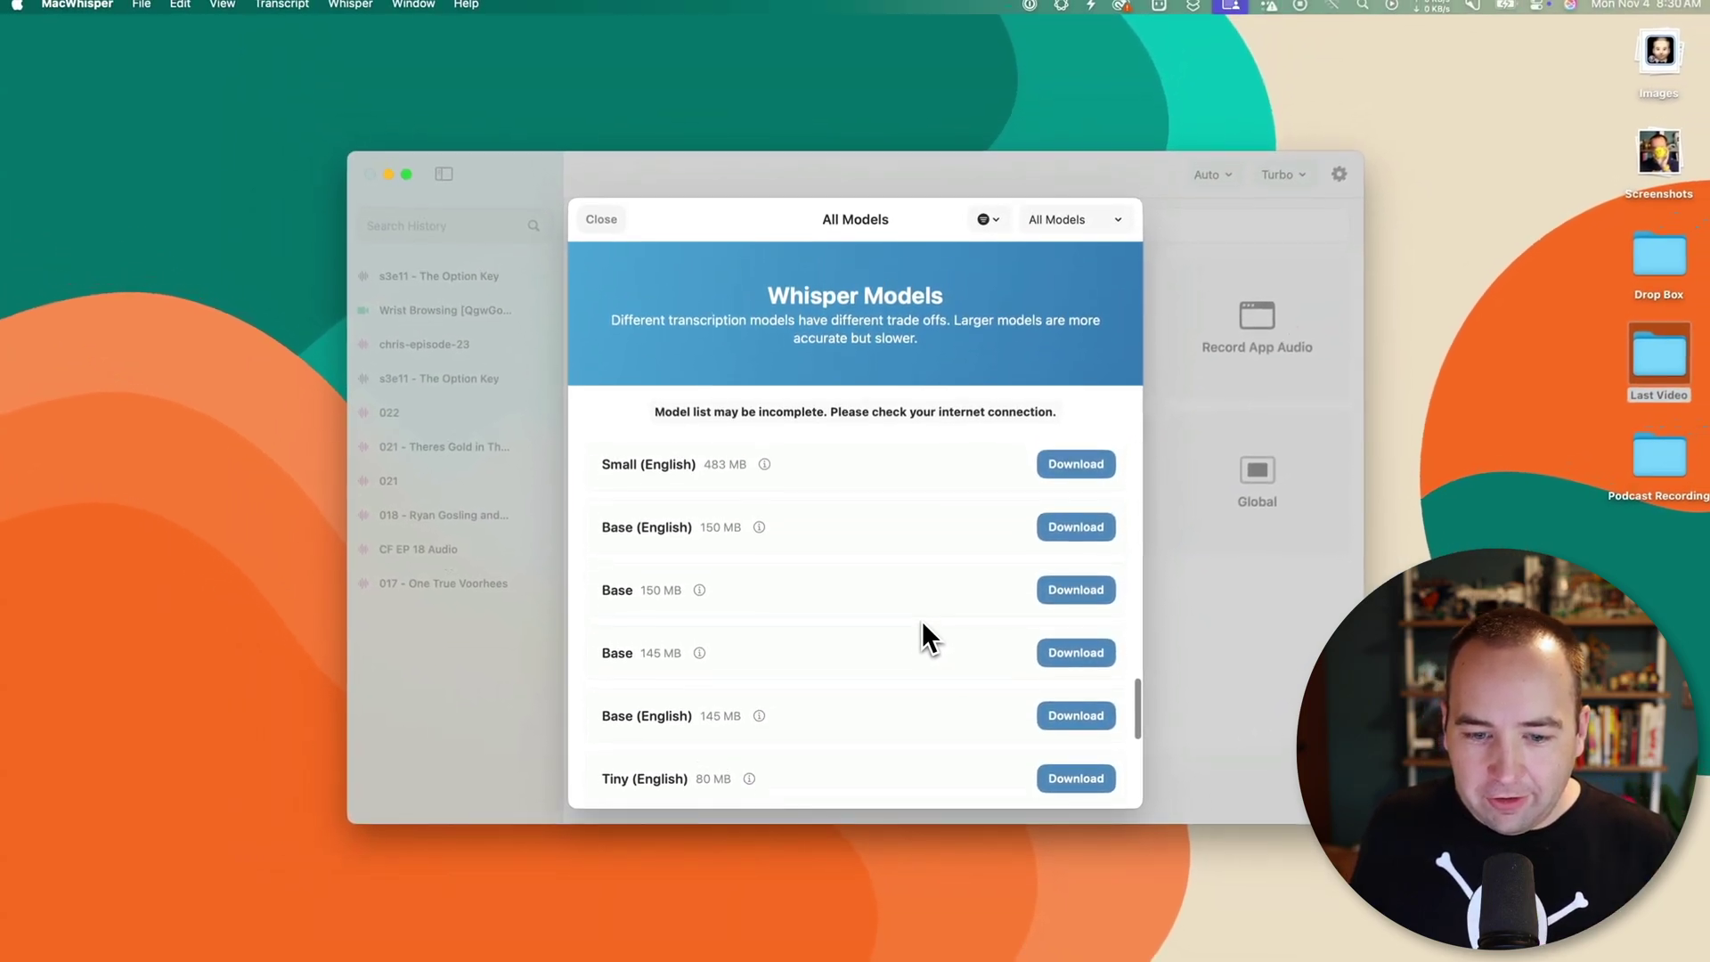
scroll(922, 624, "up", 15)
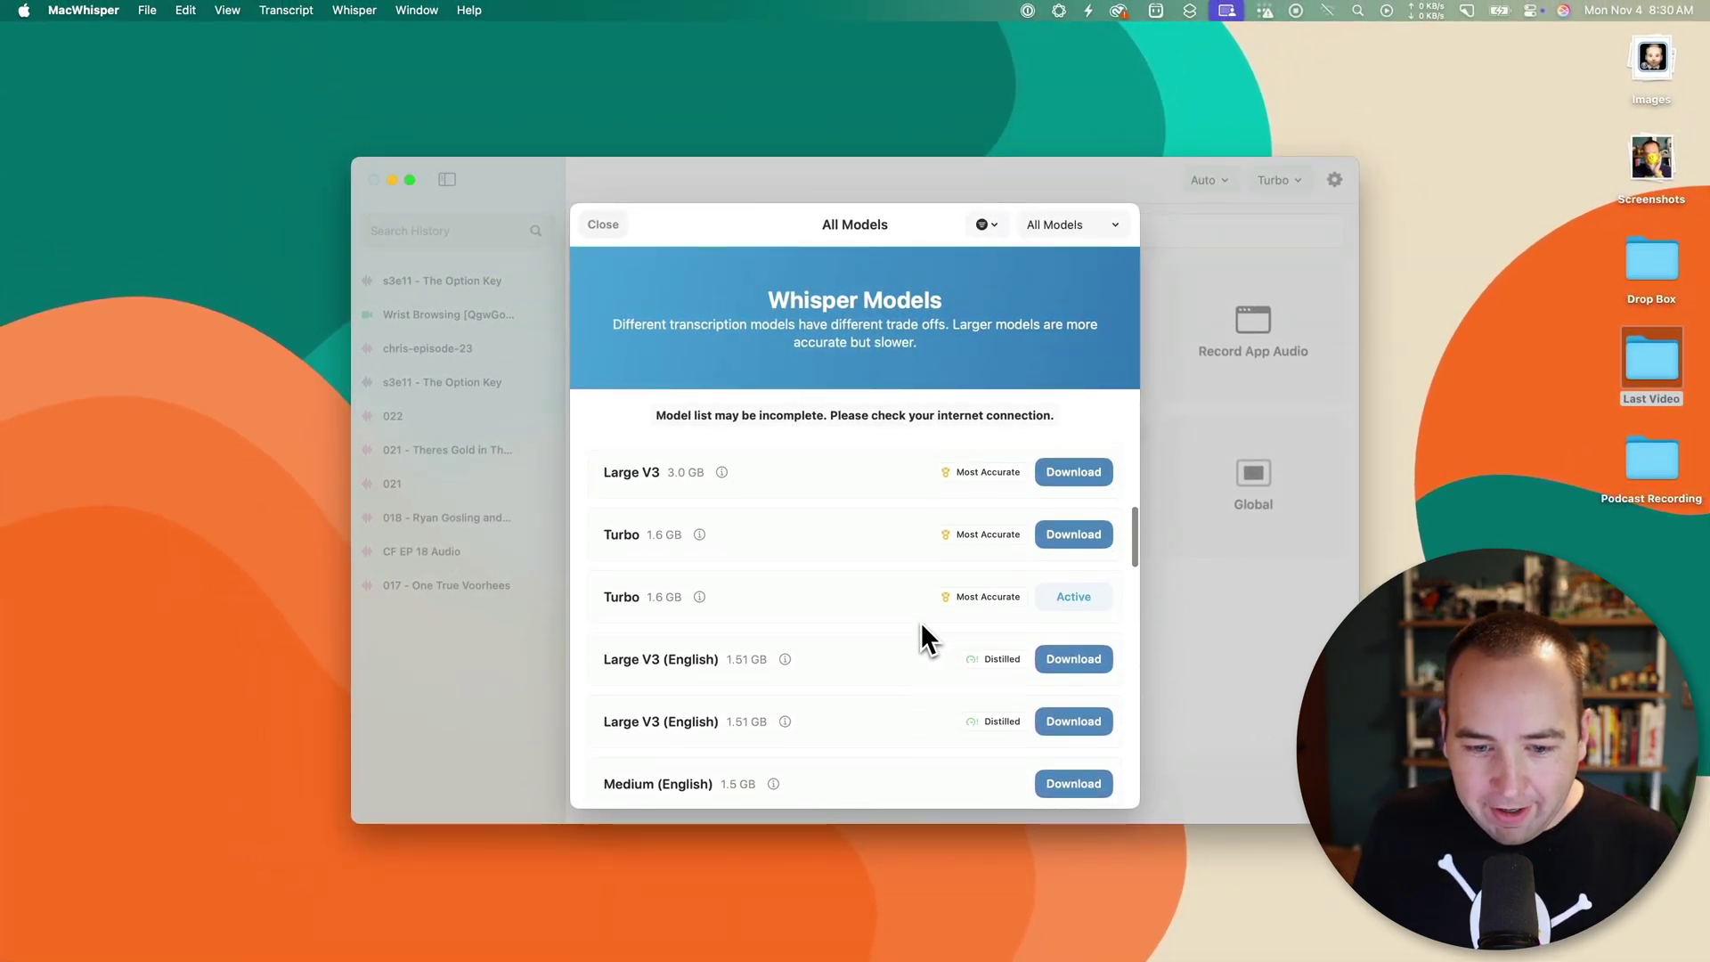
scroll(922, 623, "up", 1)
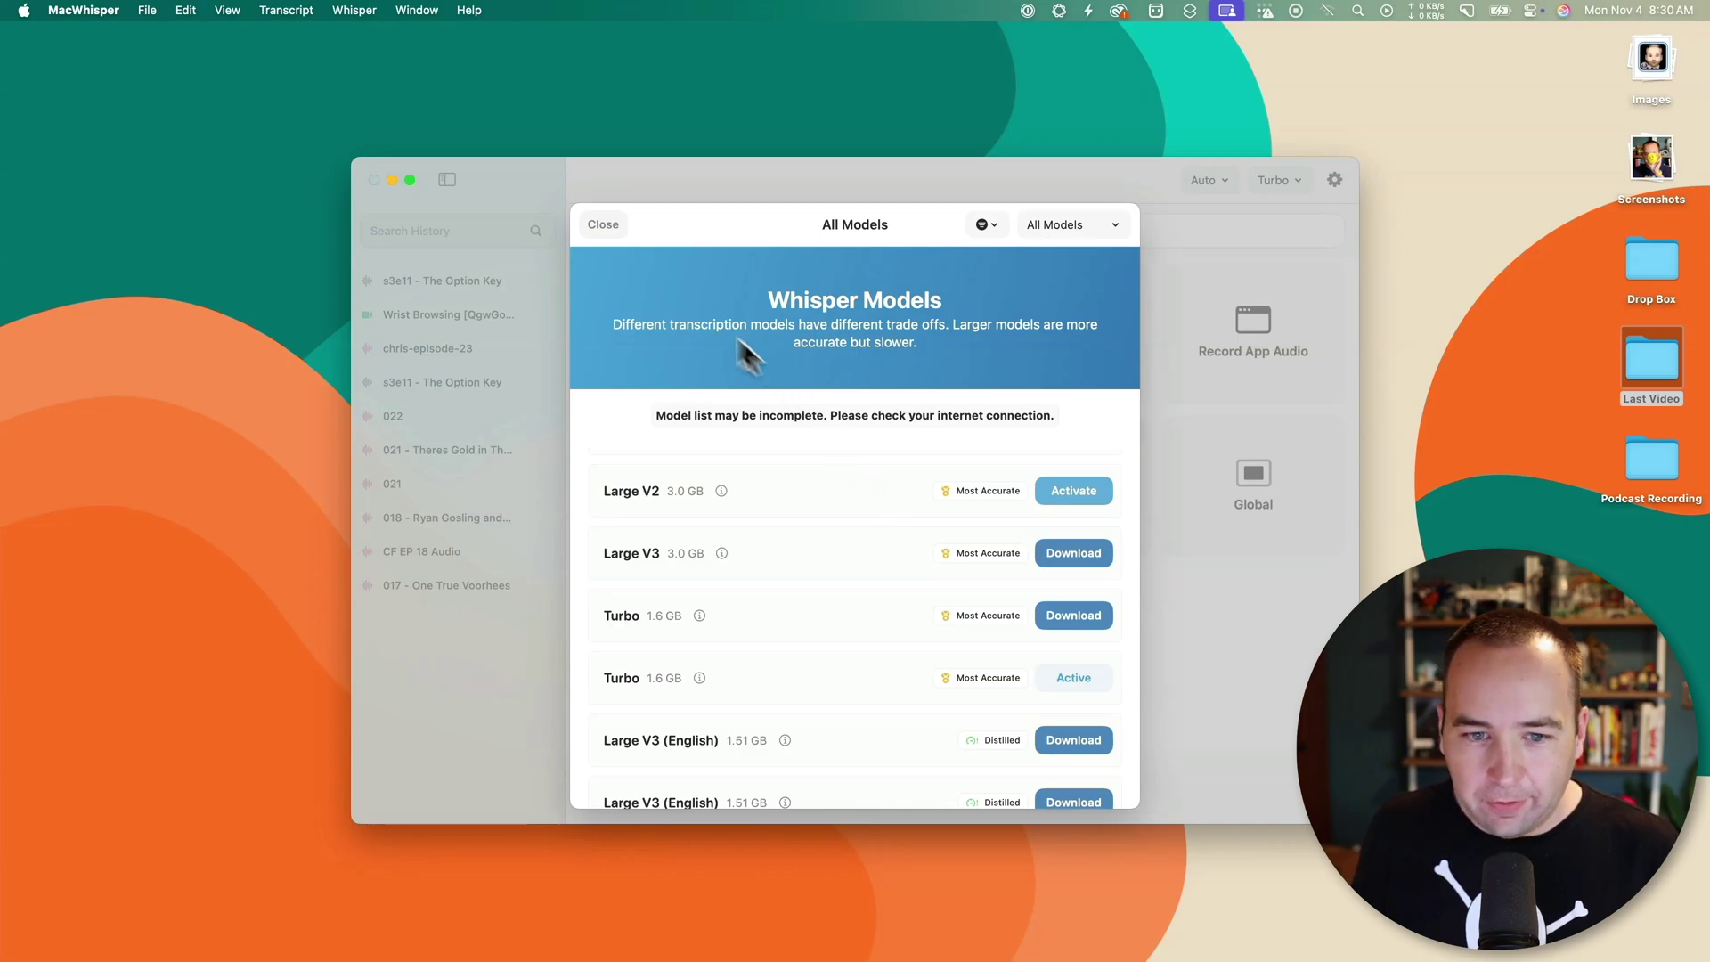
left_click(603, 230)
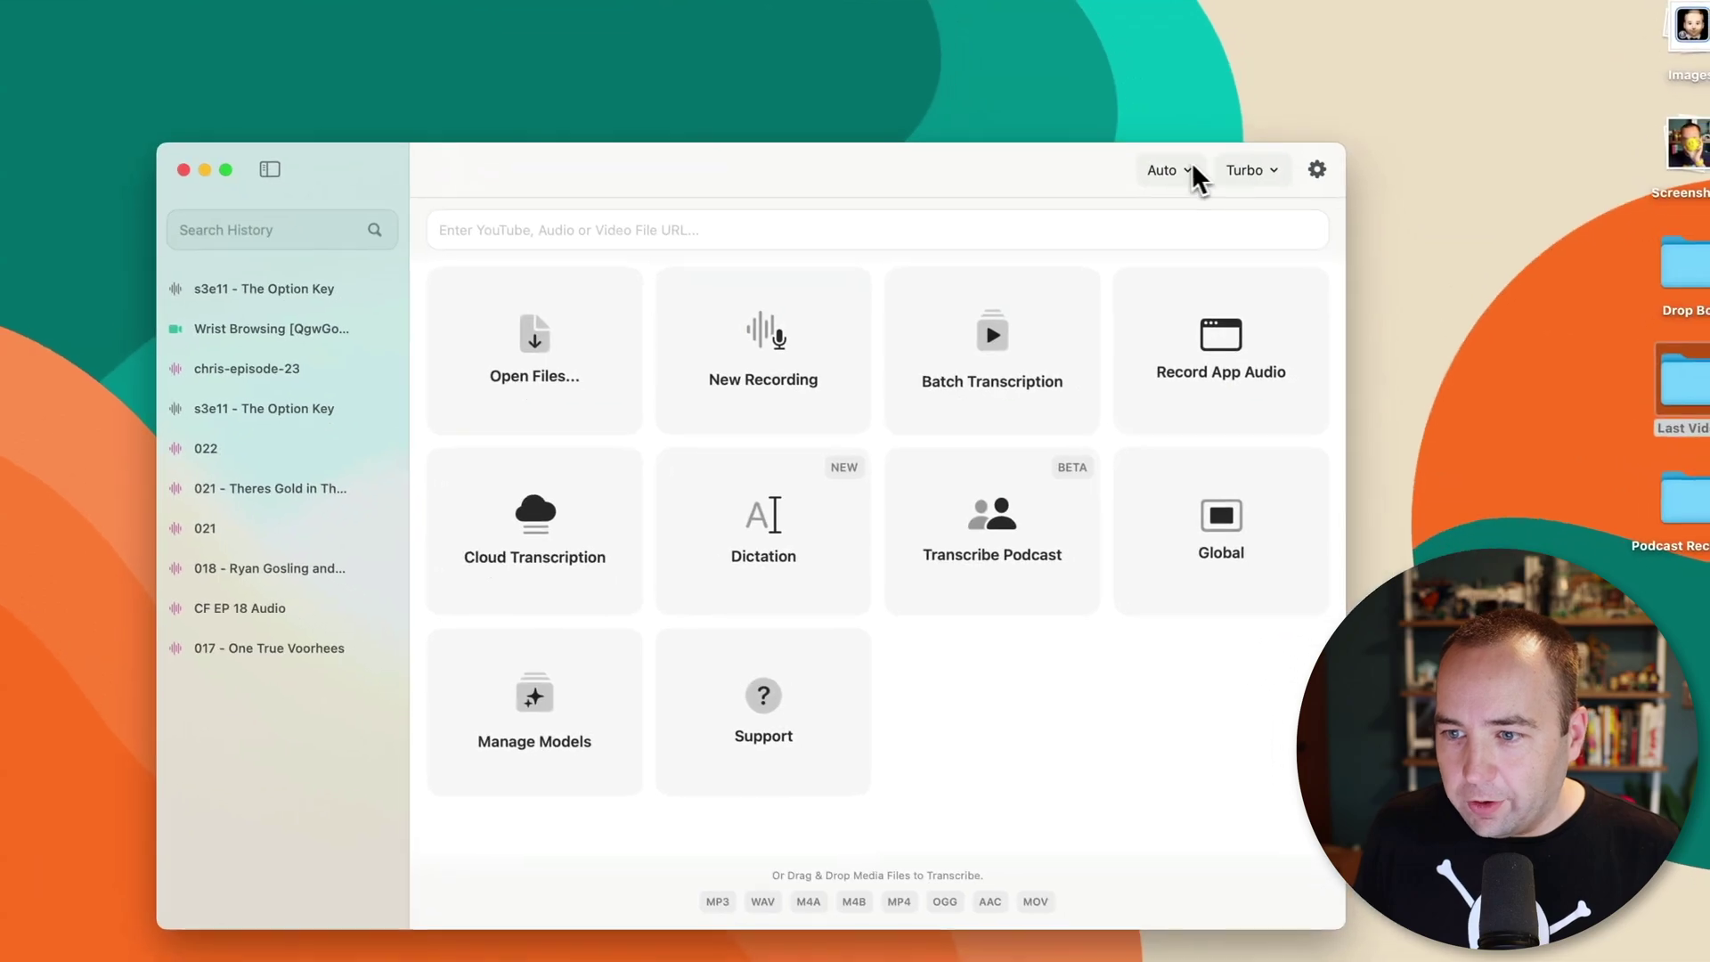
Change the transcription language dropdown from Auto to English under All Languages
left_click(1194, 174)
left_click(1097, 191)
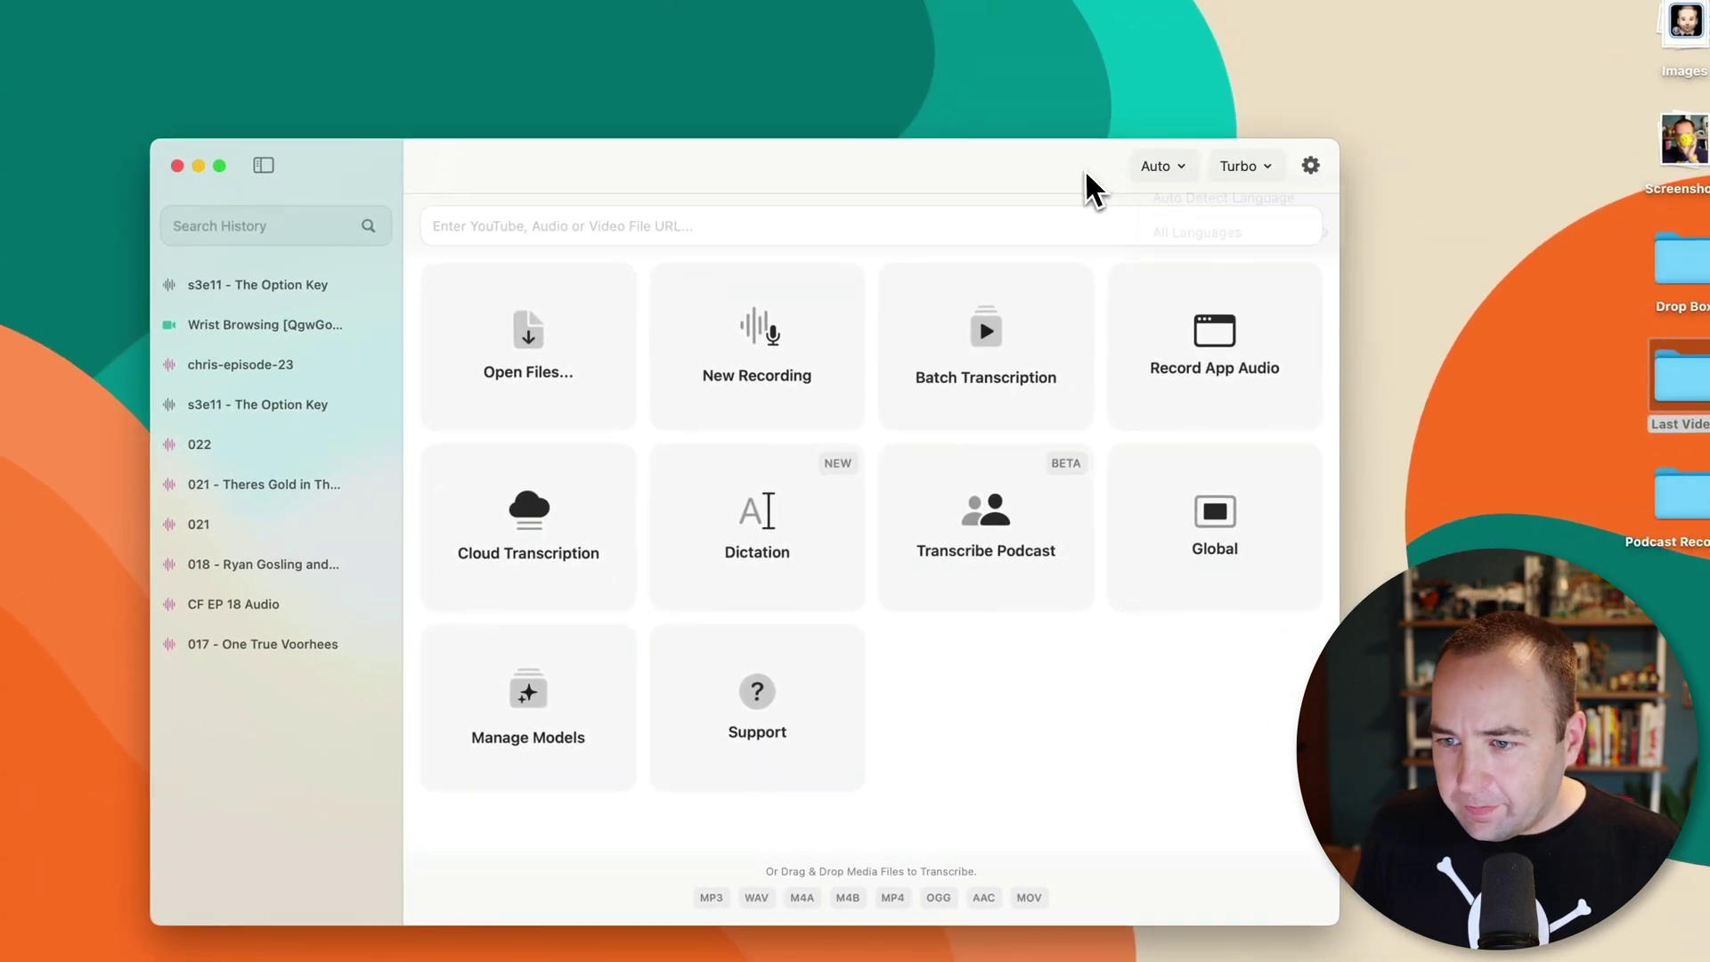
left_click(1157, 169)
mouse_move(1219, 233)
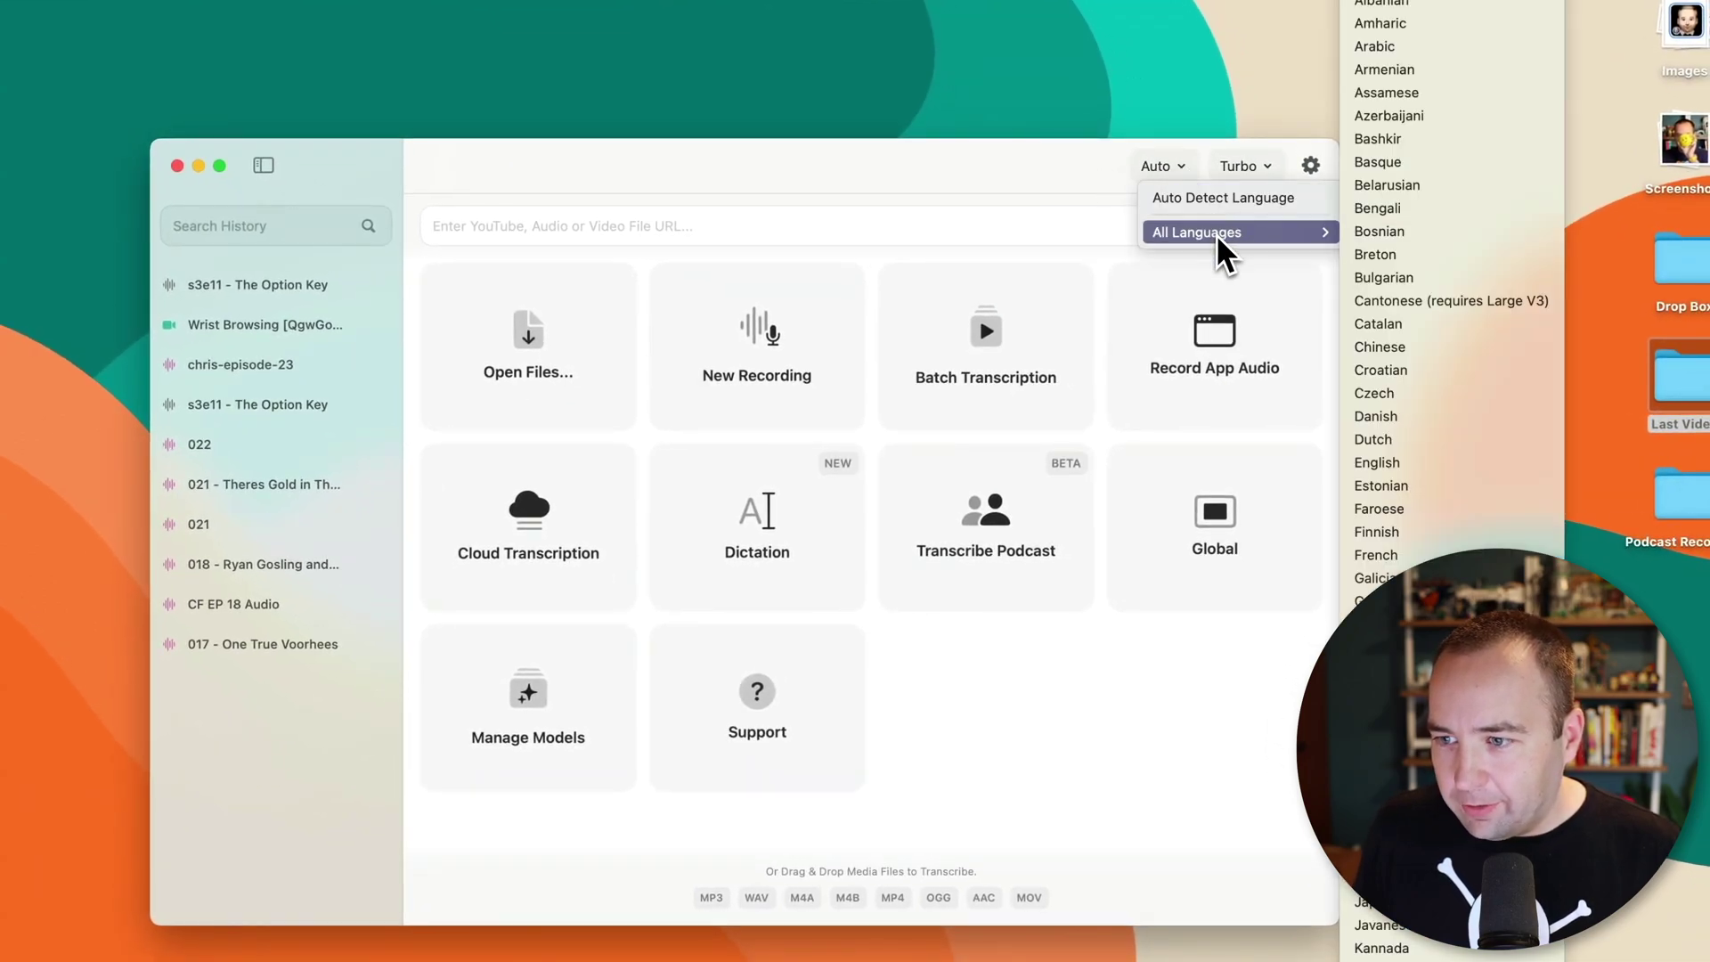
left_click(1486, 465)
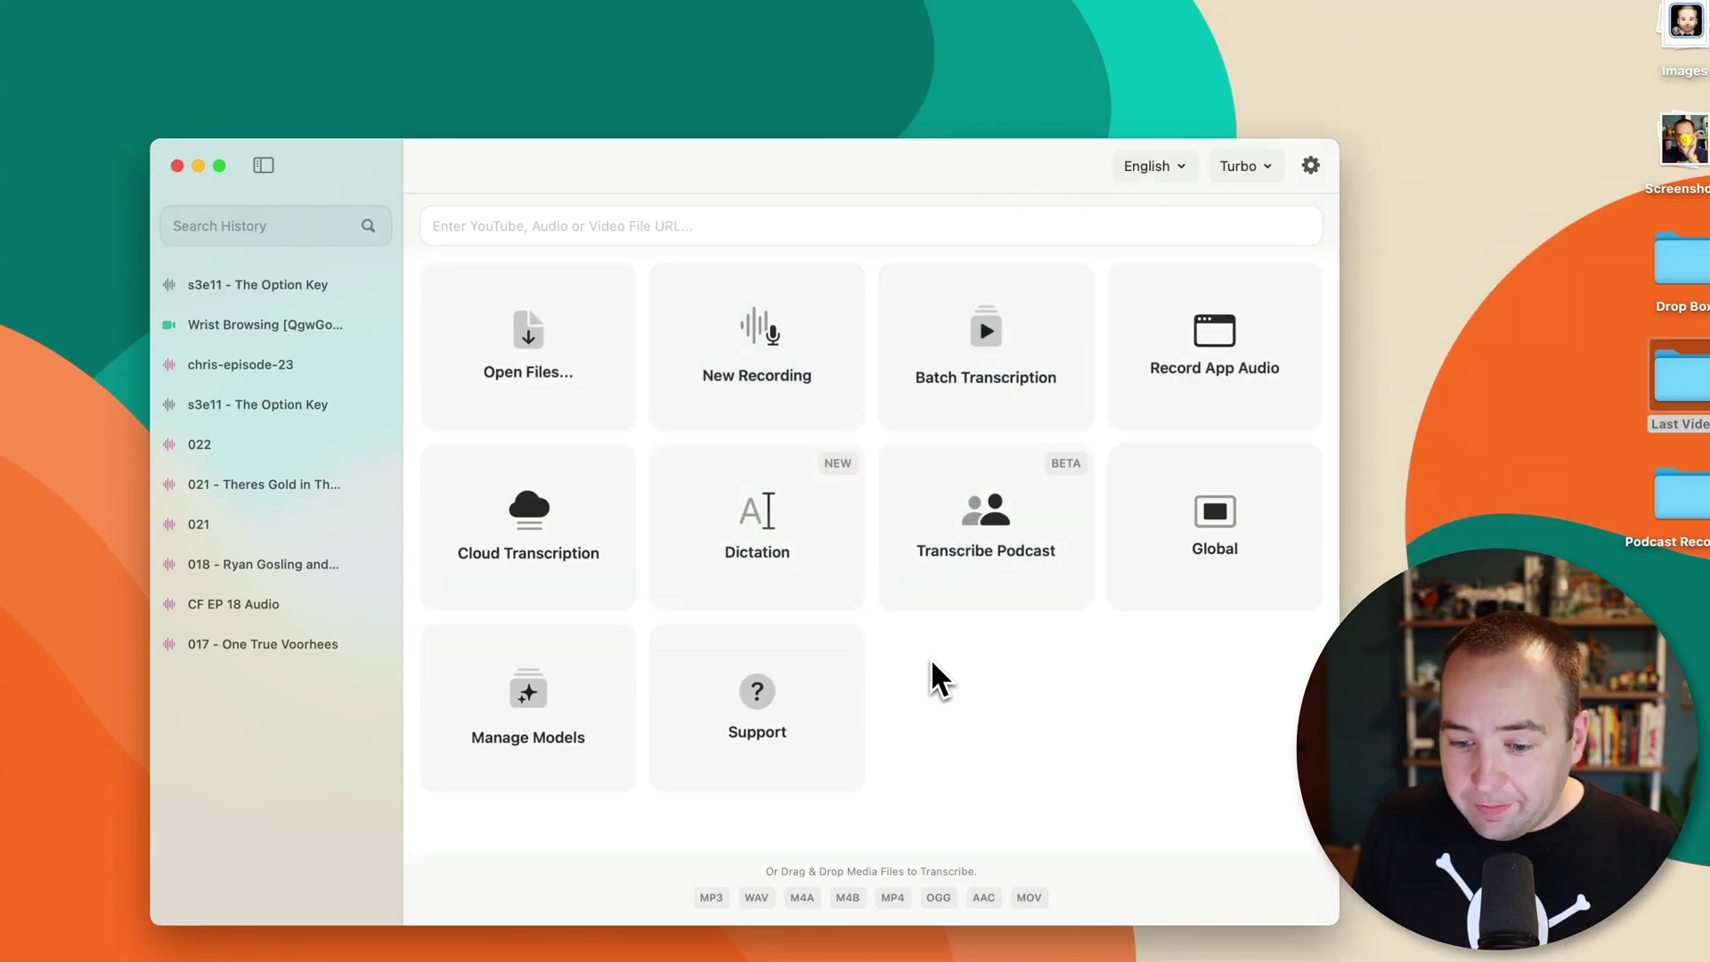
Open Settings with Cmd+, and review General and Microphone before the Translation page
key("super+comma")
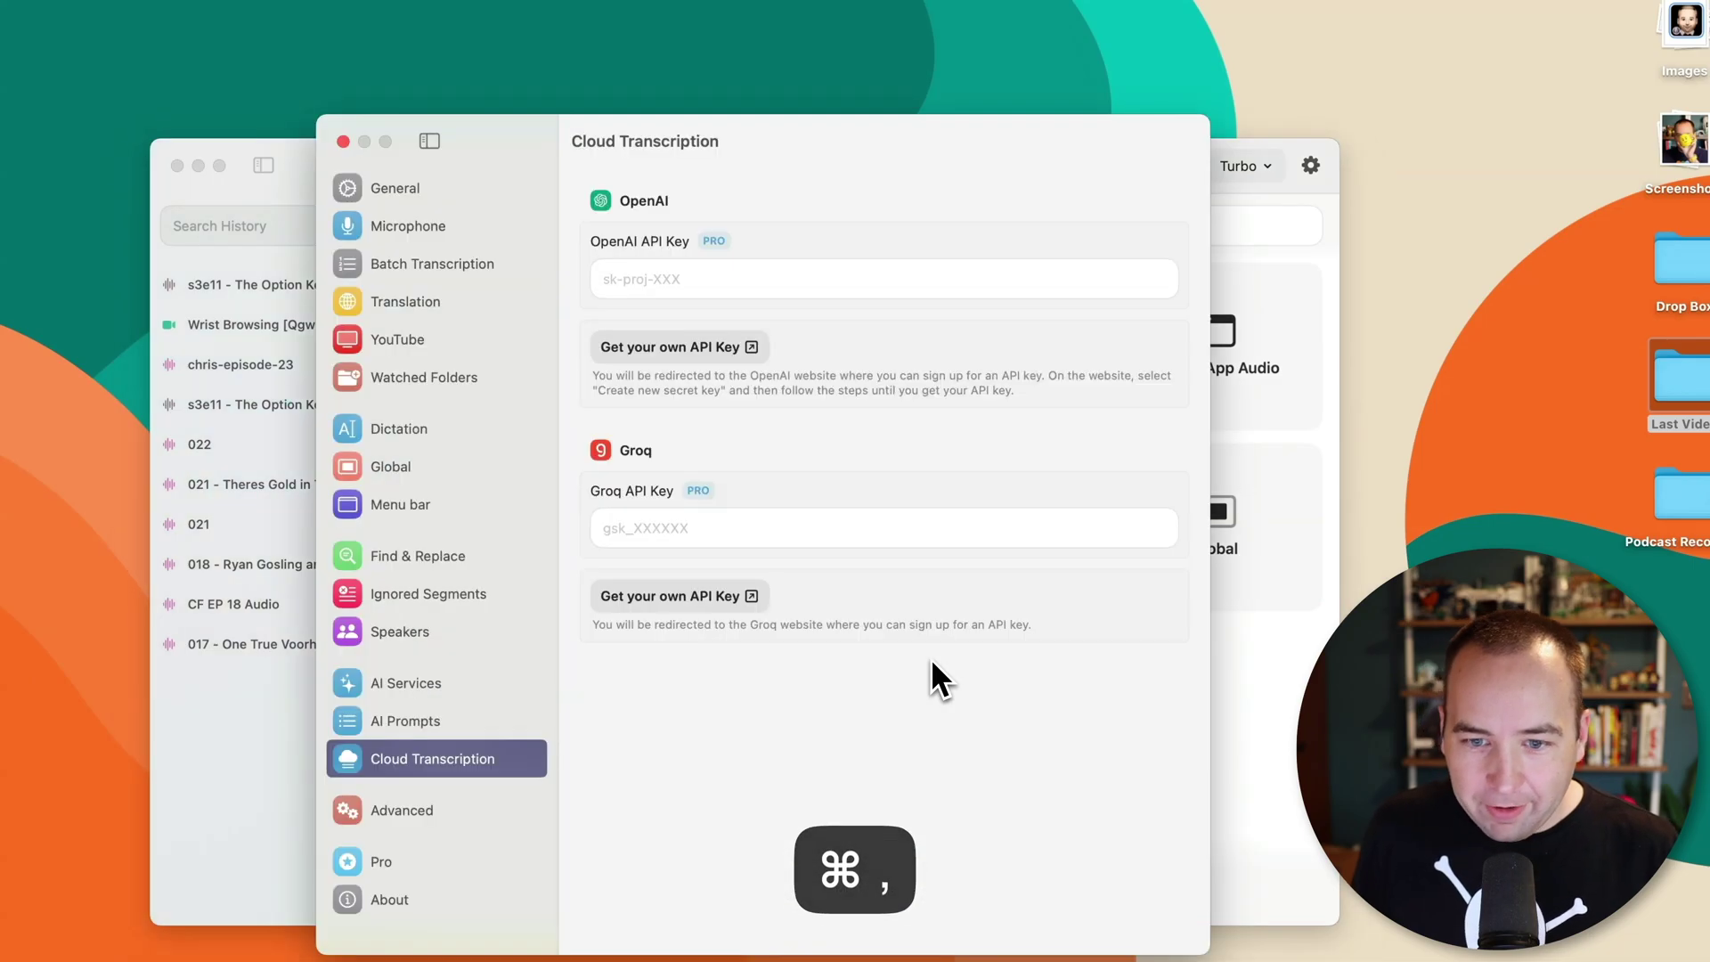
left_click(471, 192)
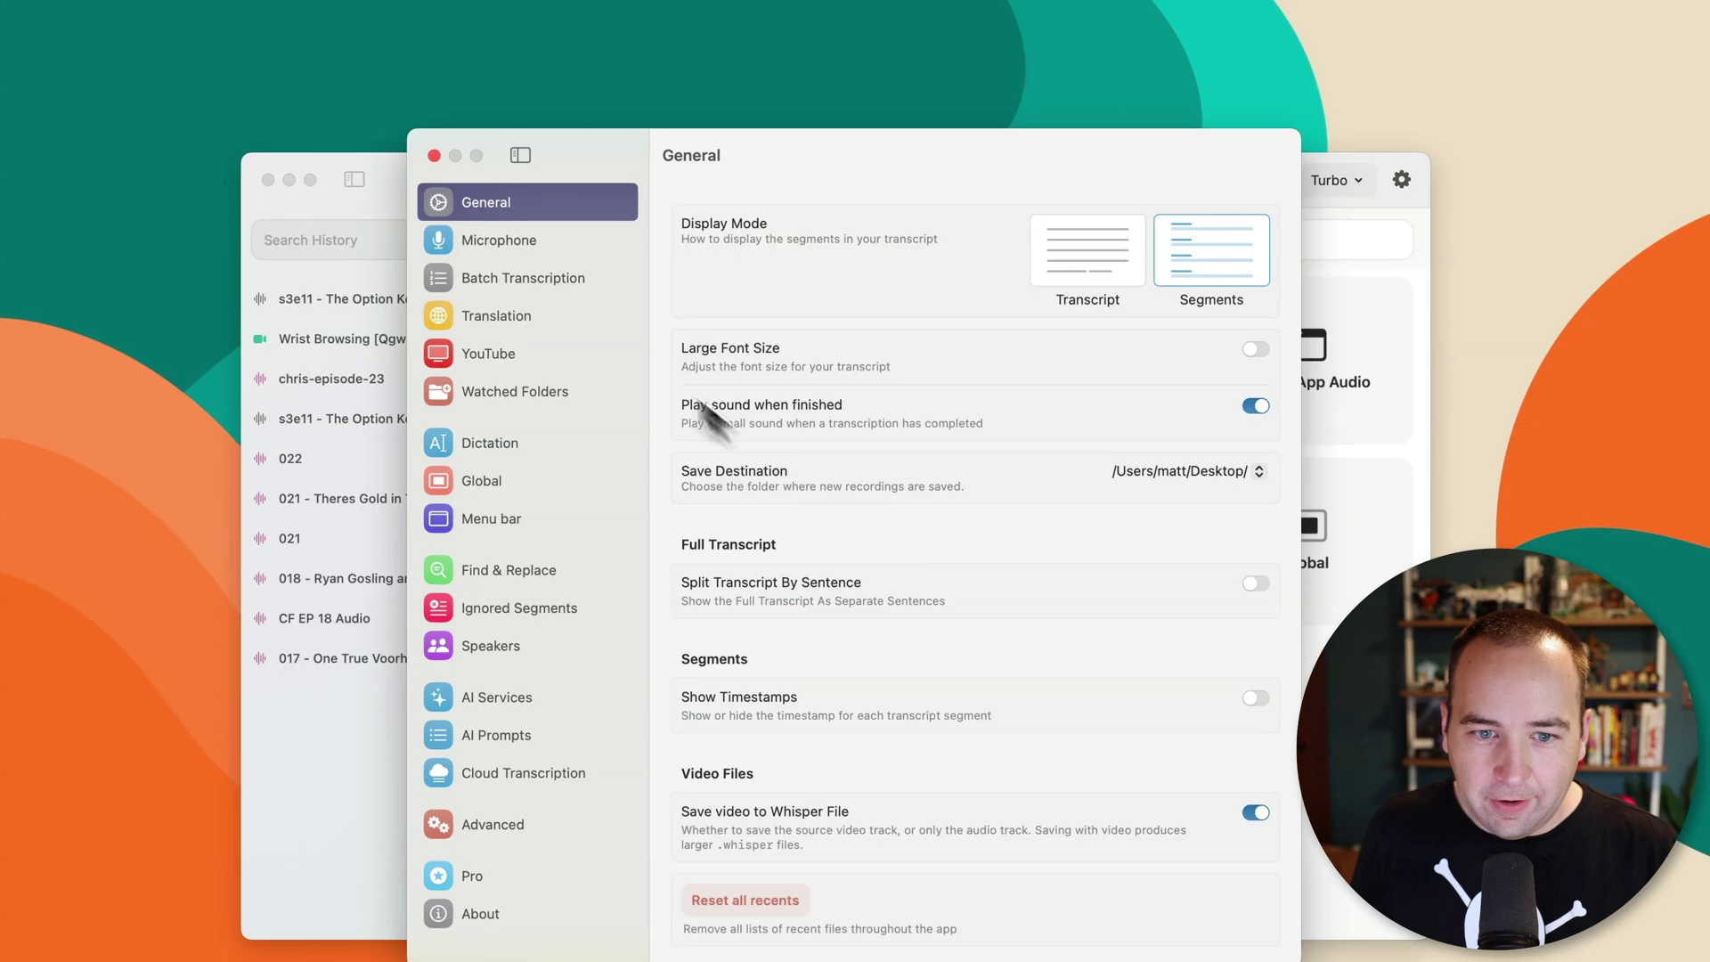
left_click(546, 242)
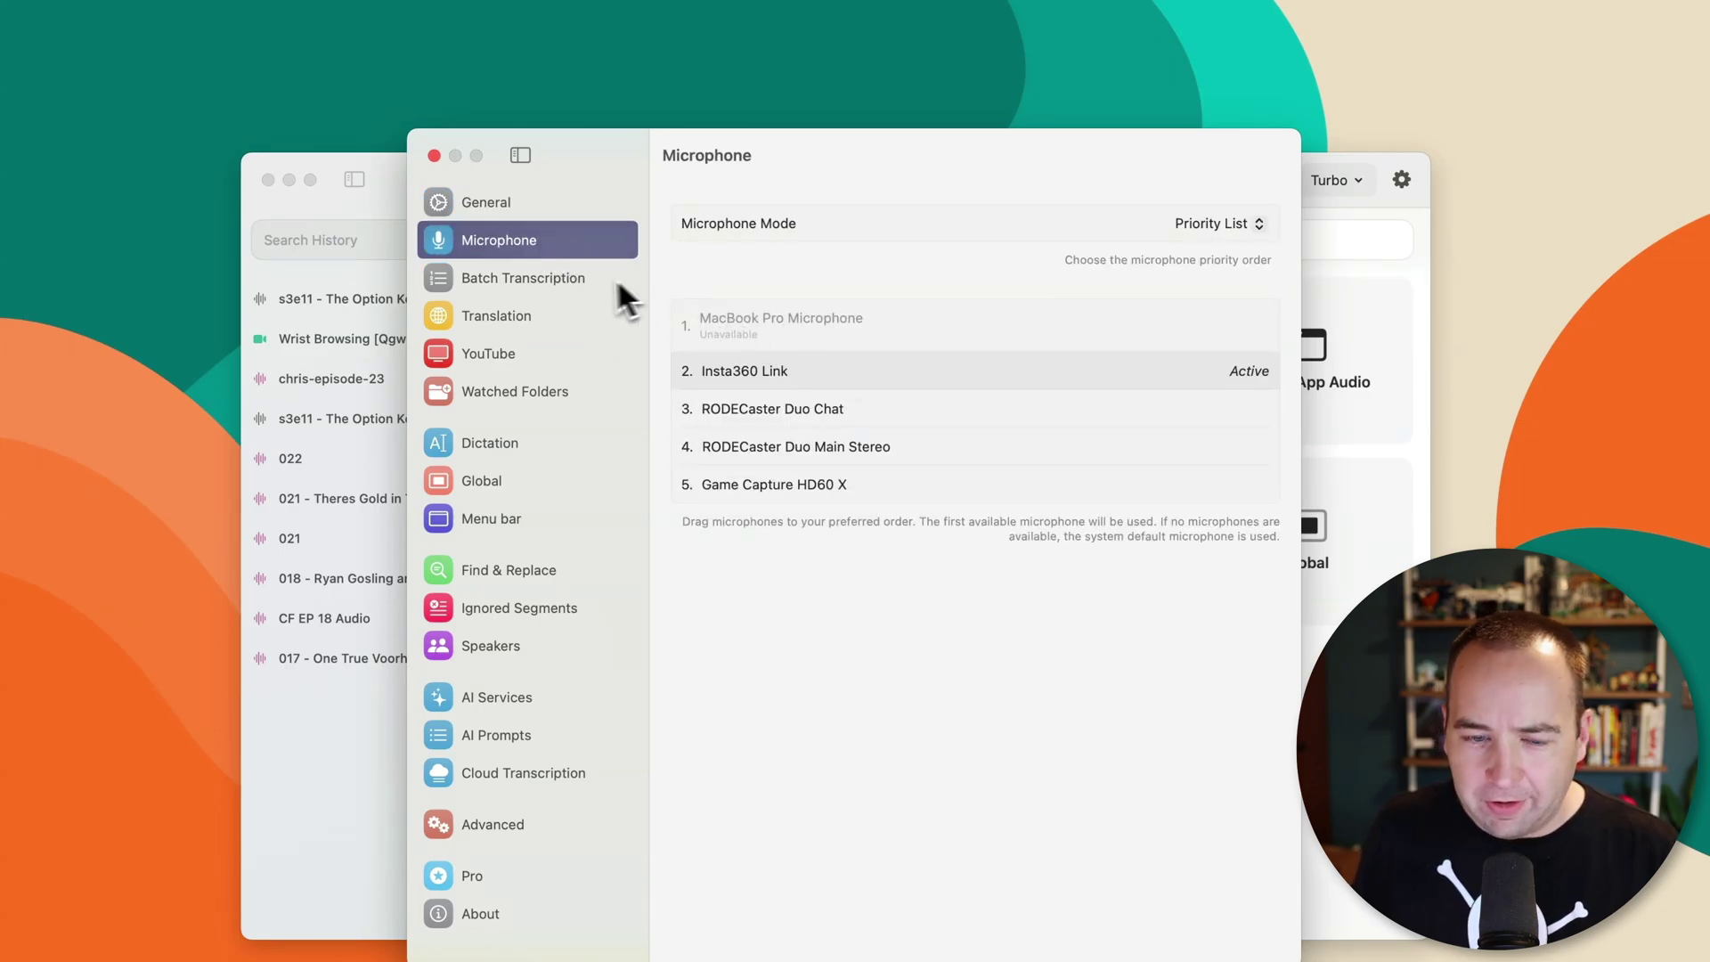
left_click(518, 317)
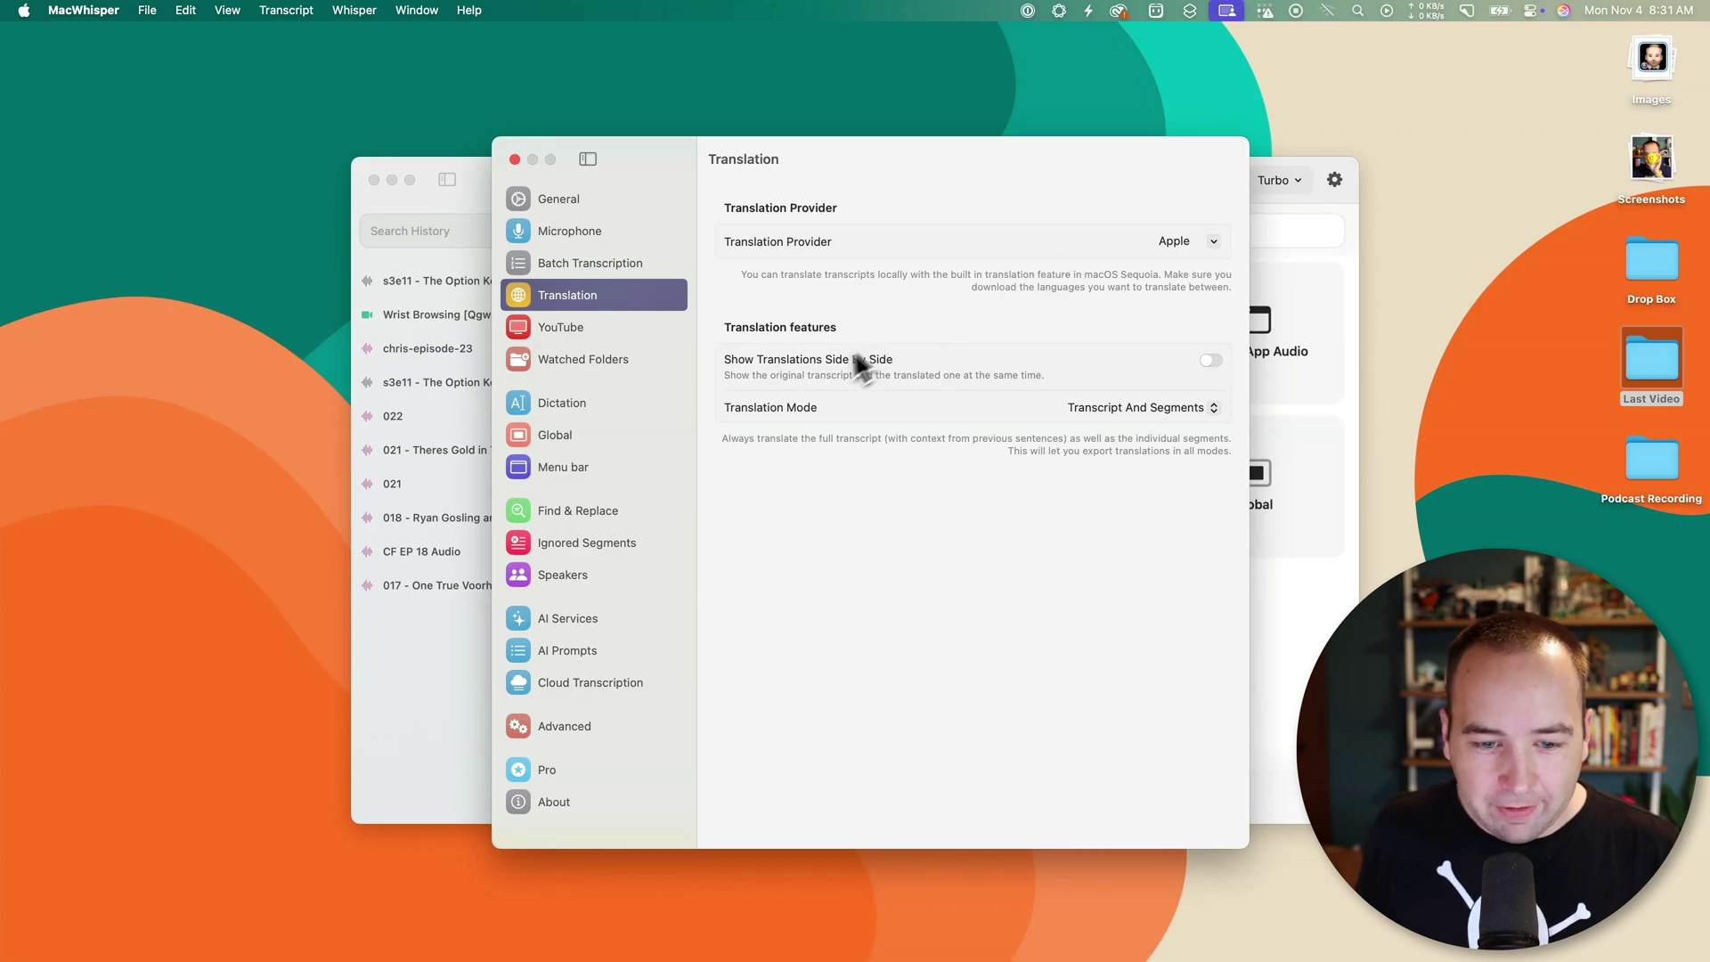
Review the Dictation, Global and AI Services settings pages, return to General, and close Settings
left_click(571, 409)
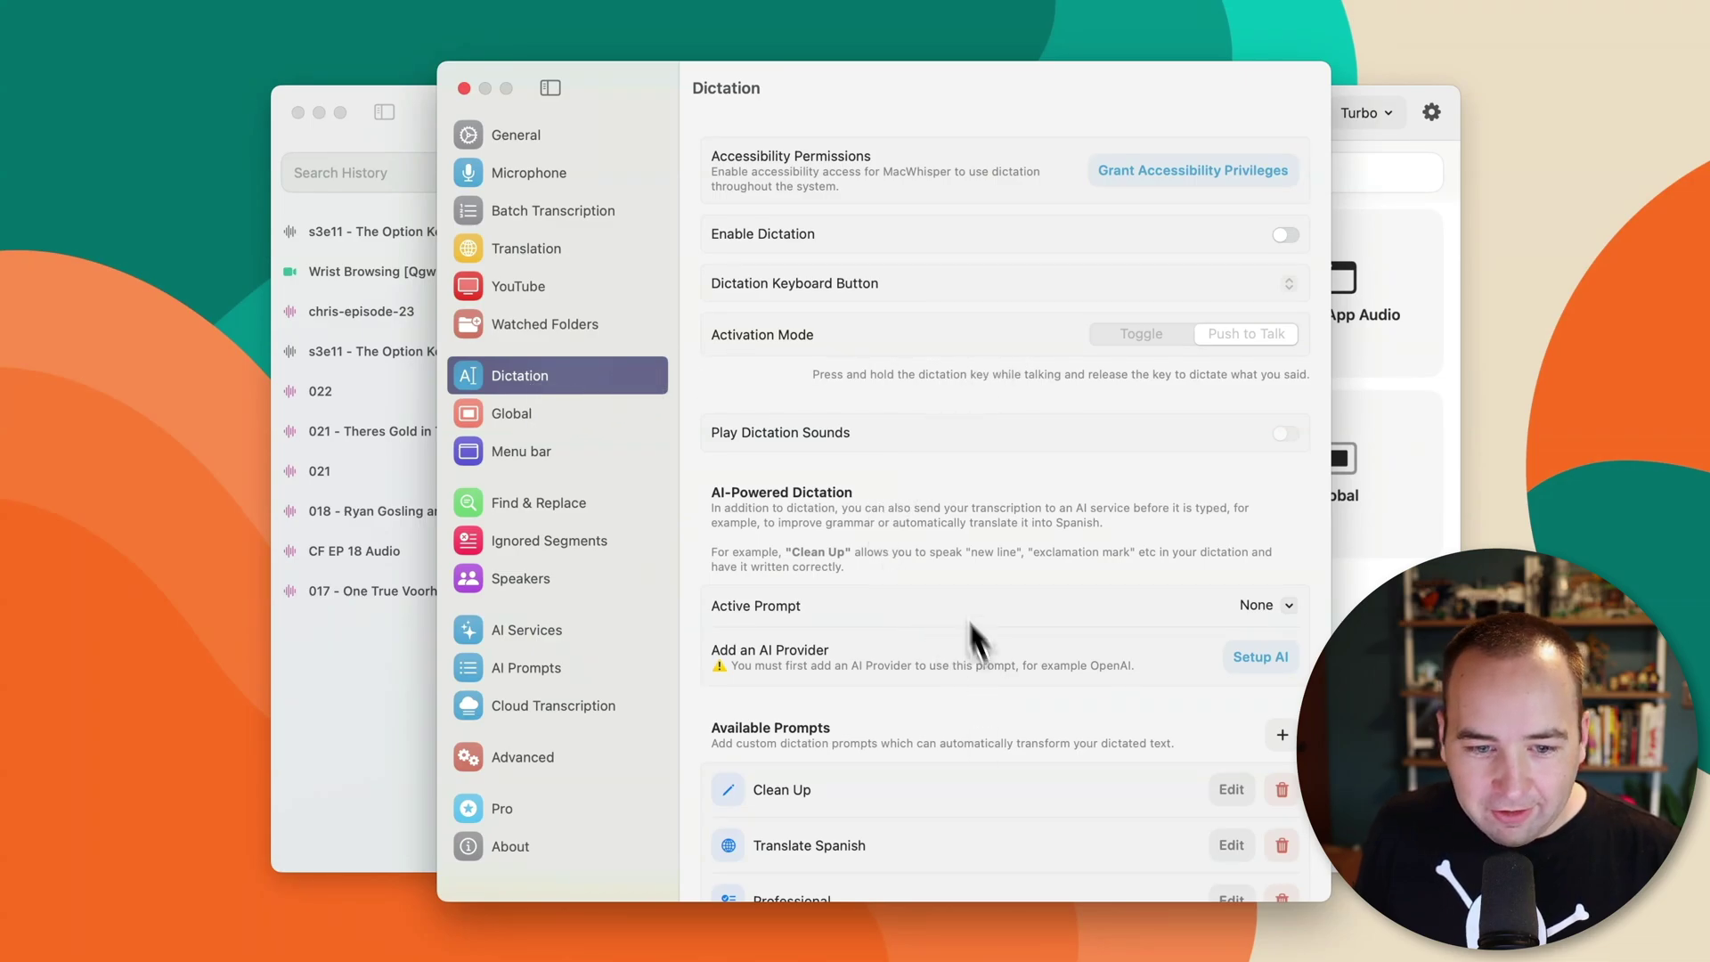
left_click(579, 411)
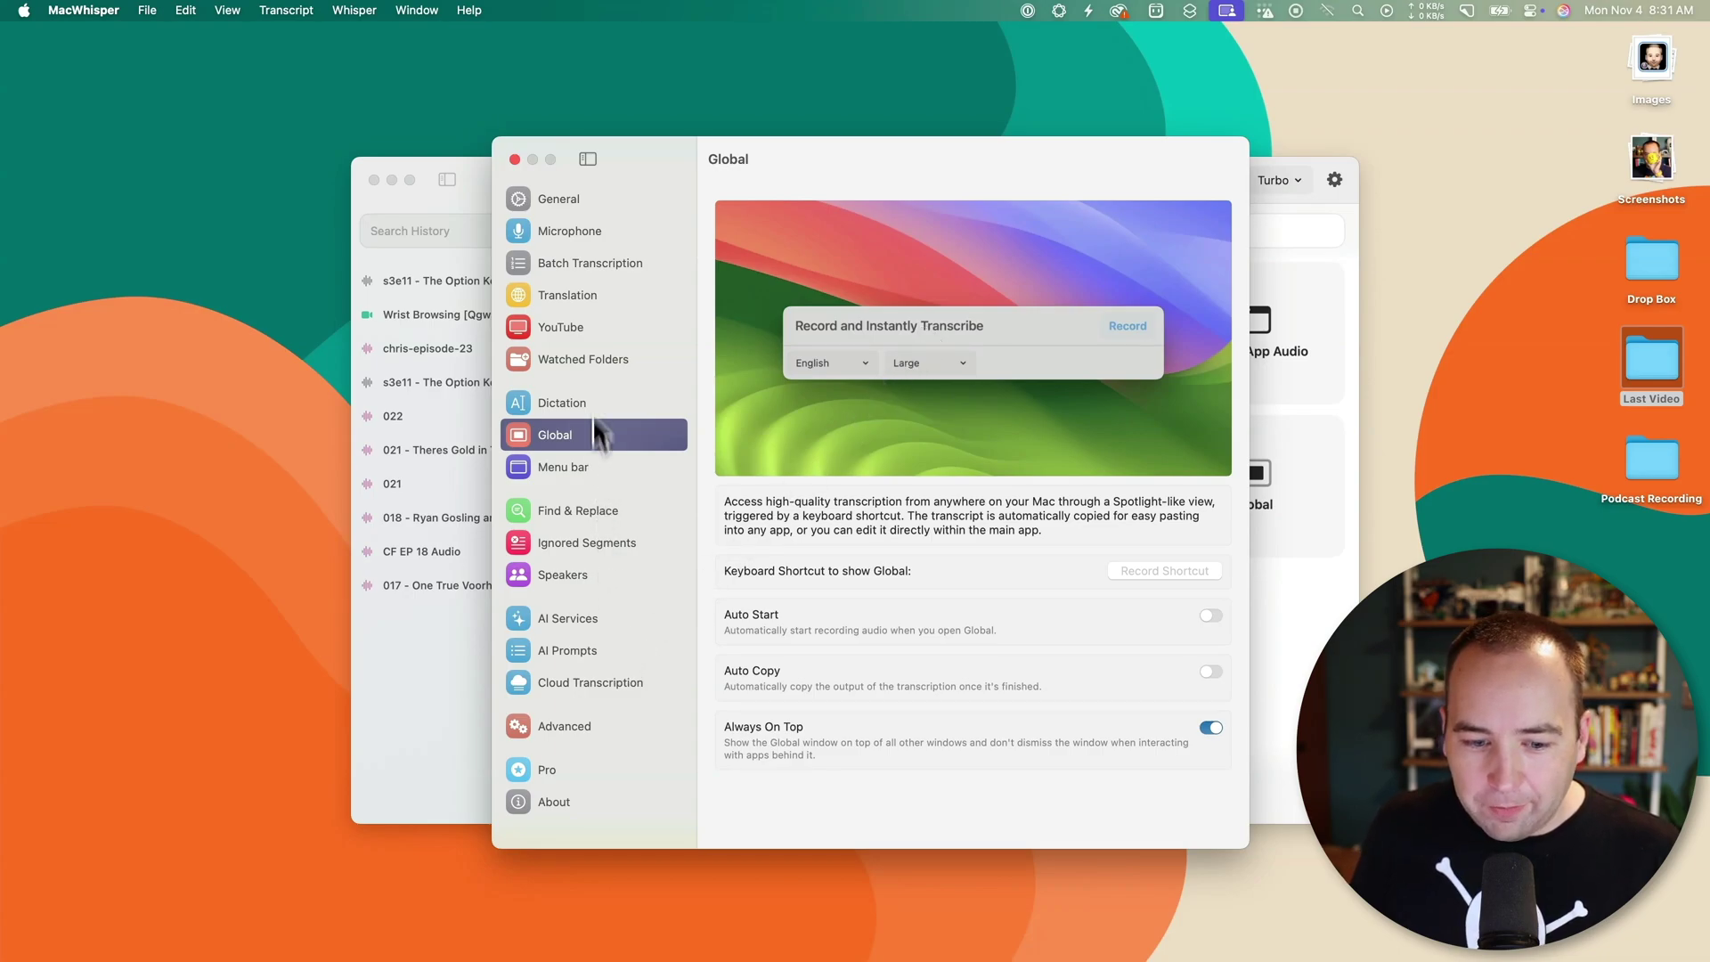
left_click(588, 619)
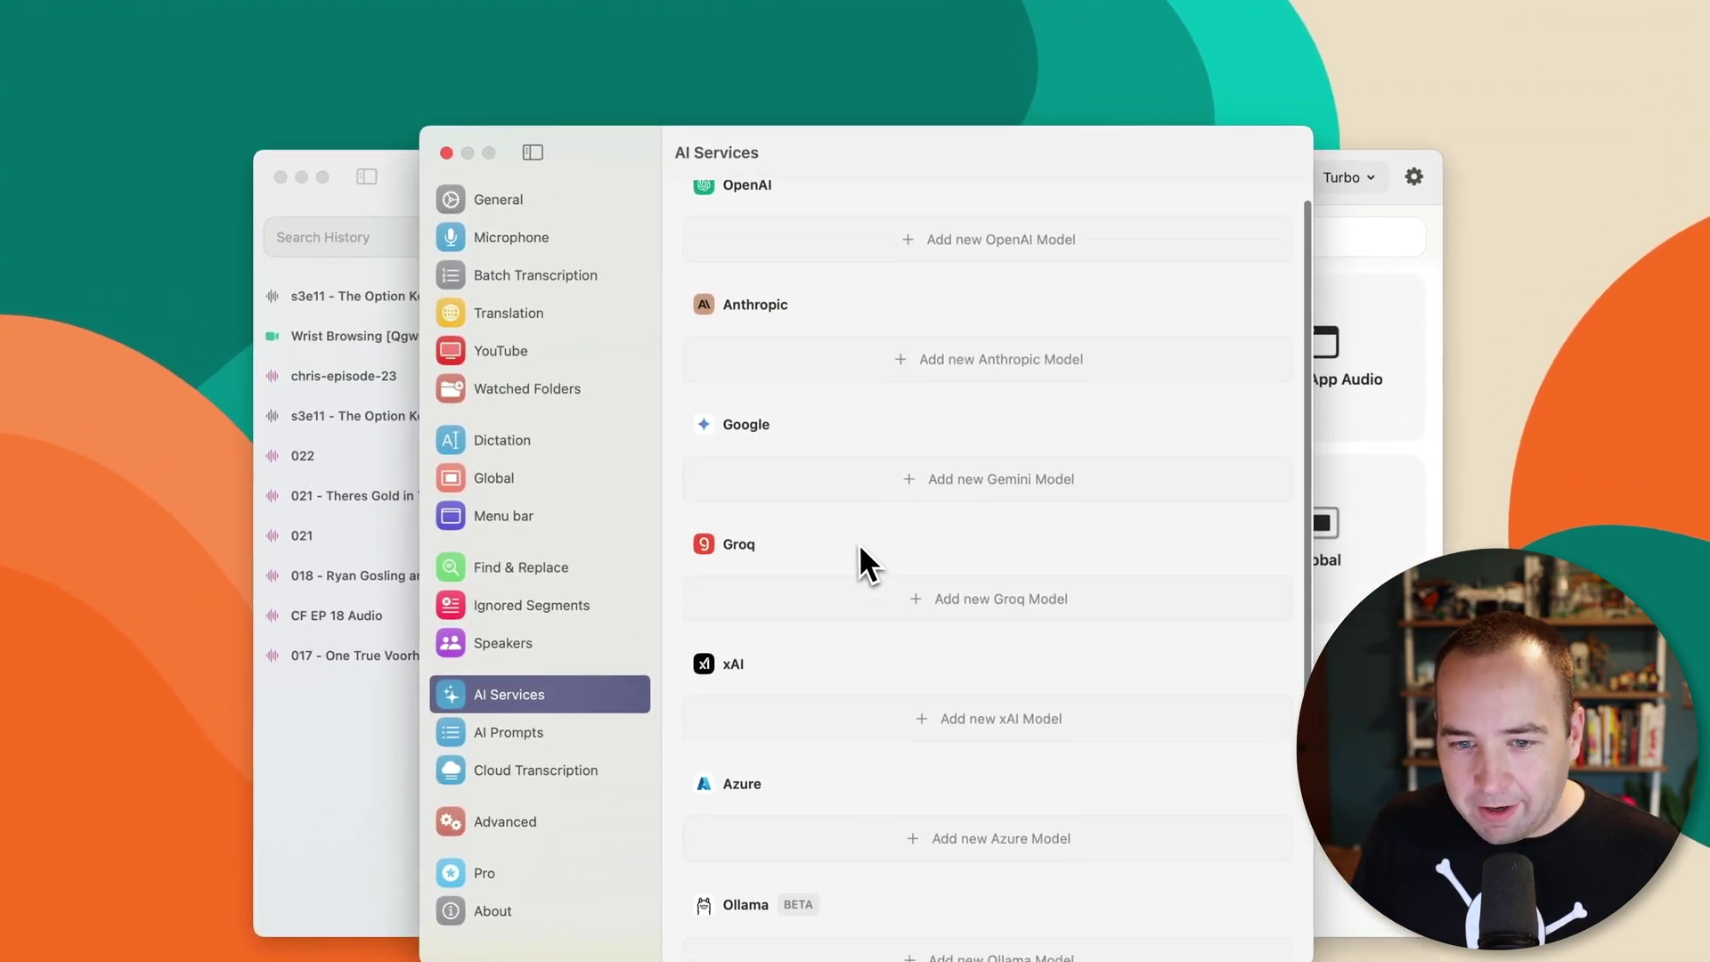
scroll(859, 559, "down", 5)
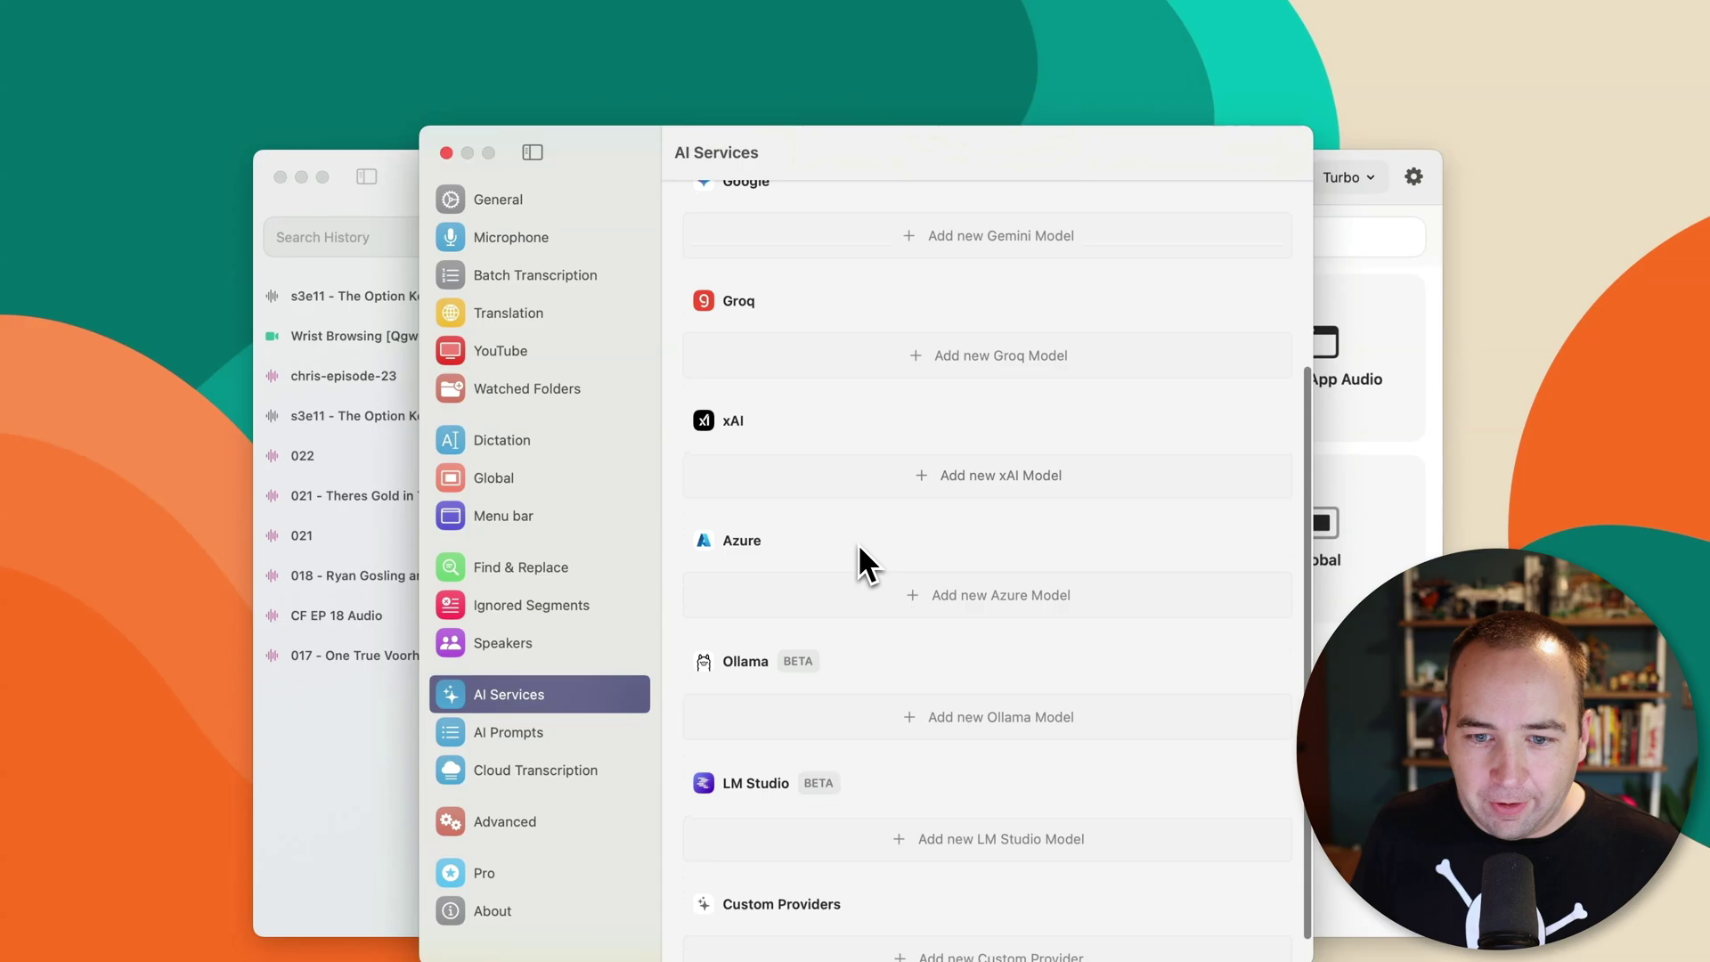
scroll(858, 559, "up", 6)
left_click(489, 195)
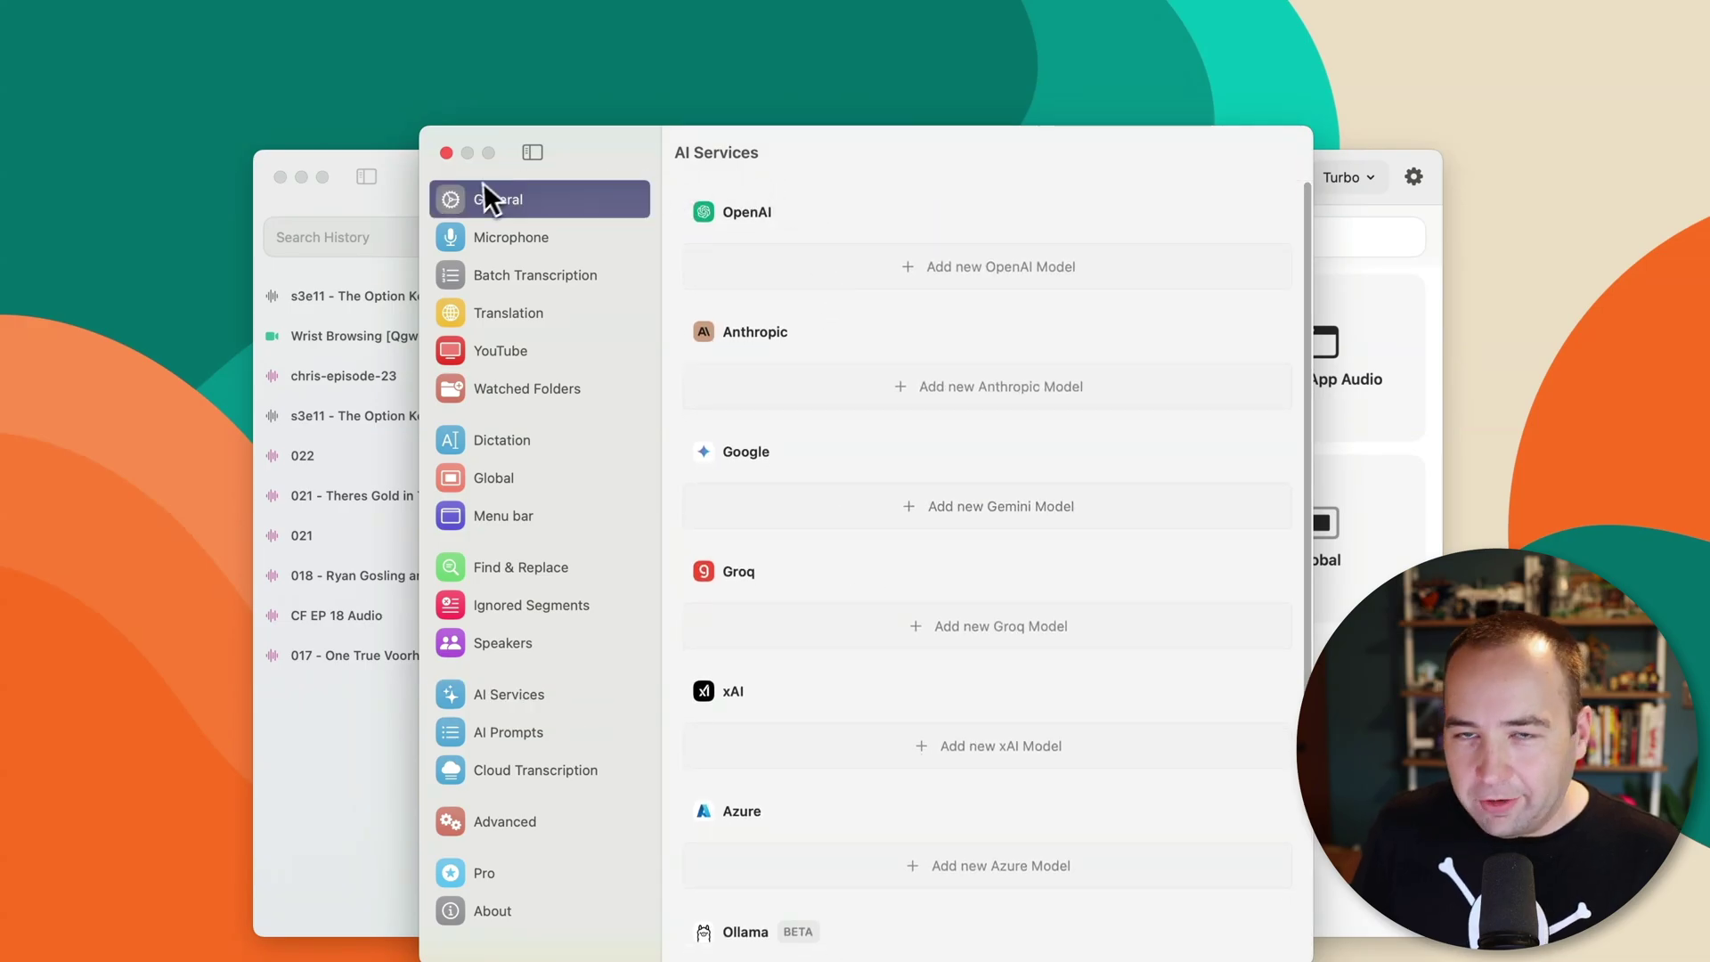
key("super+w")
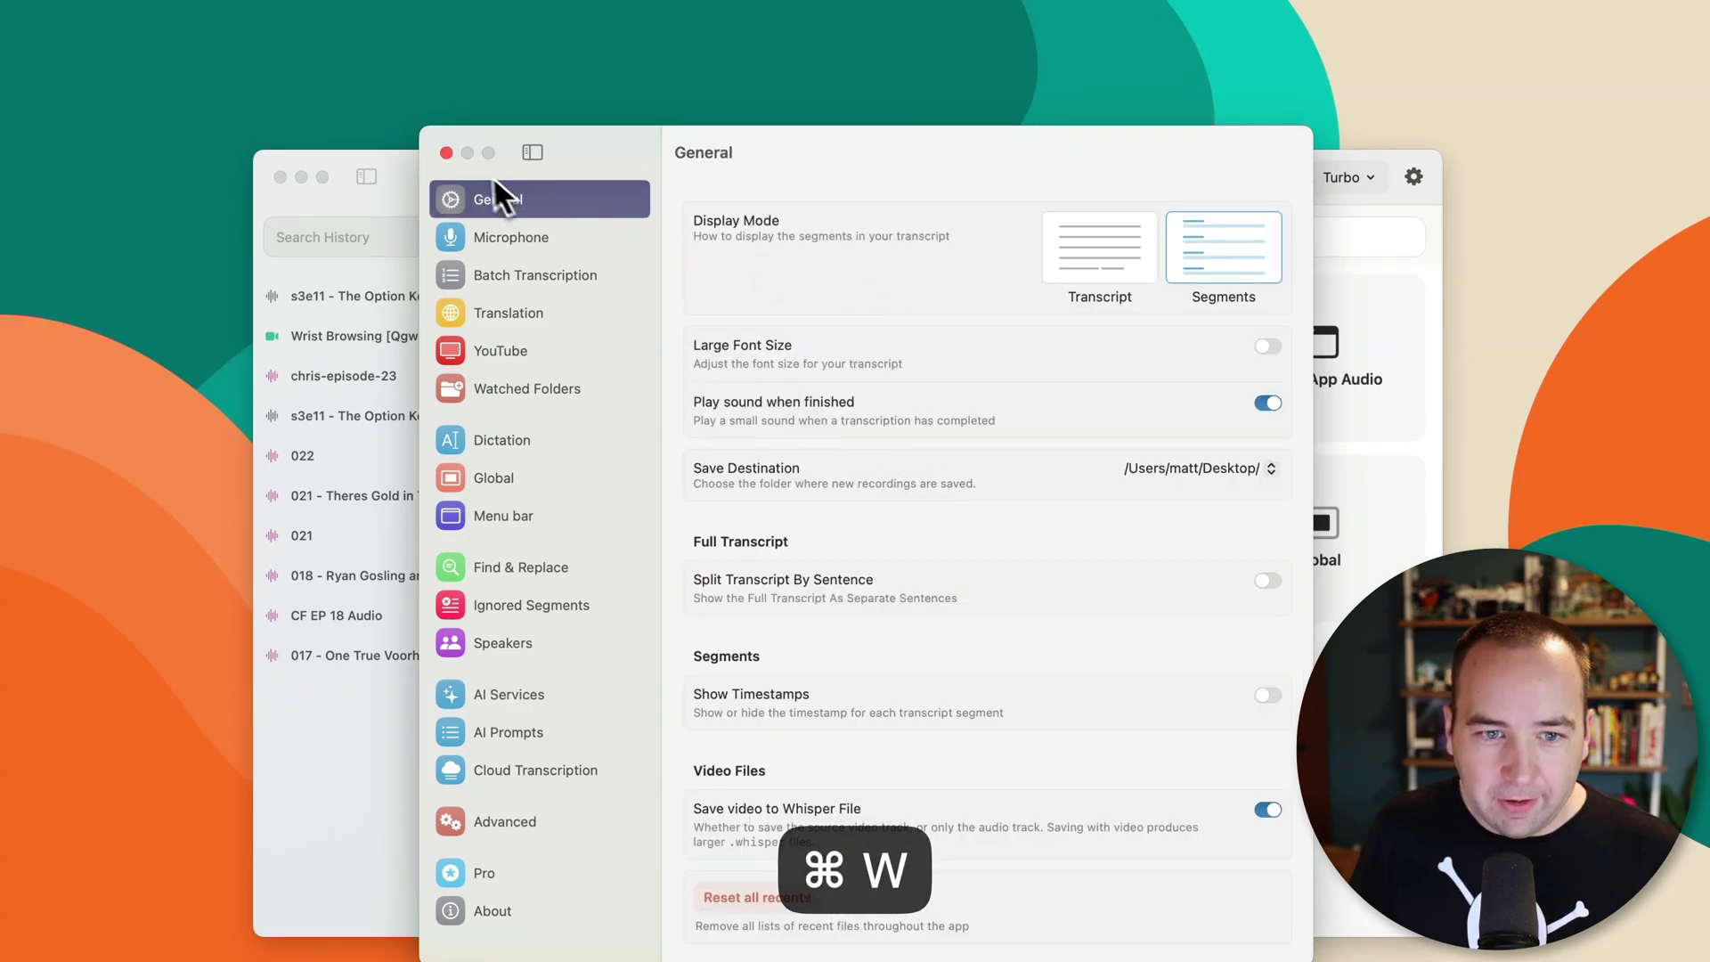
Close MacWhisper's Settings window and switch Wi-Fi back on from the menu bar
left_click(447, 153)
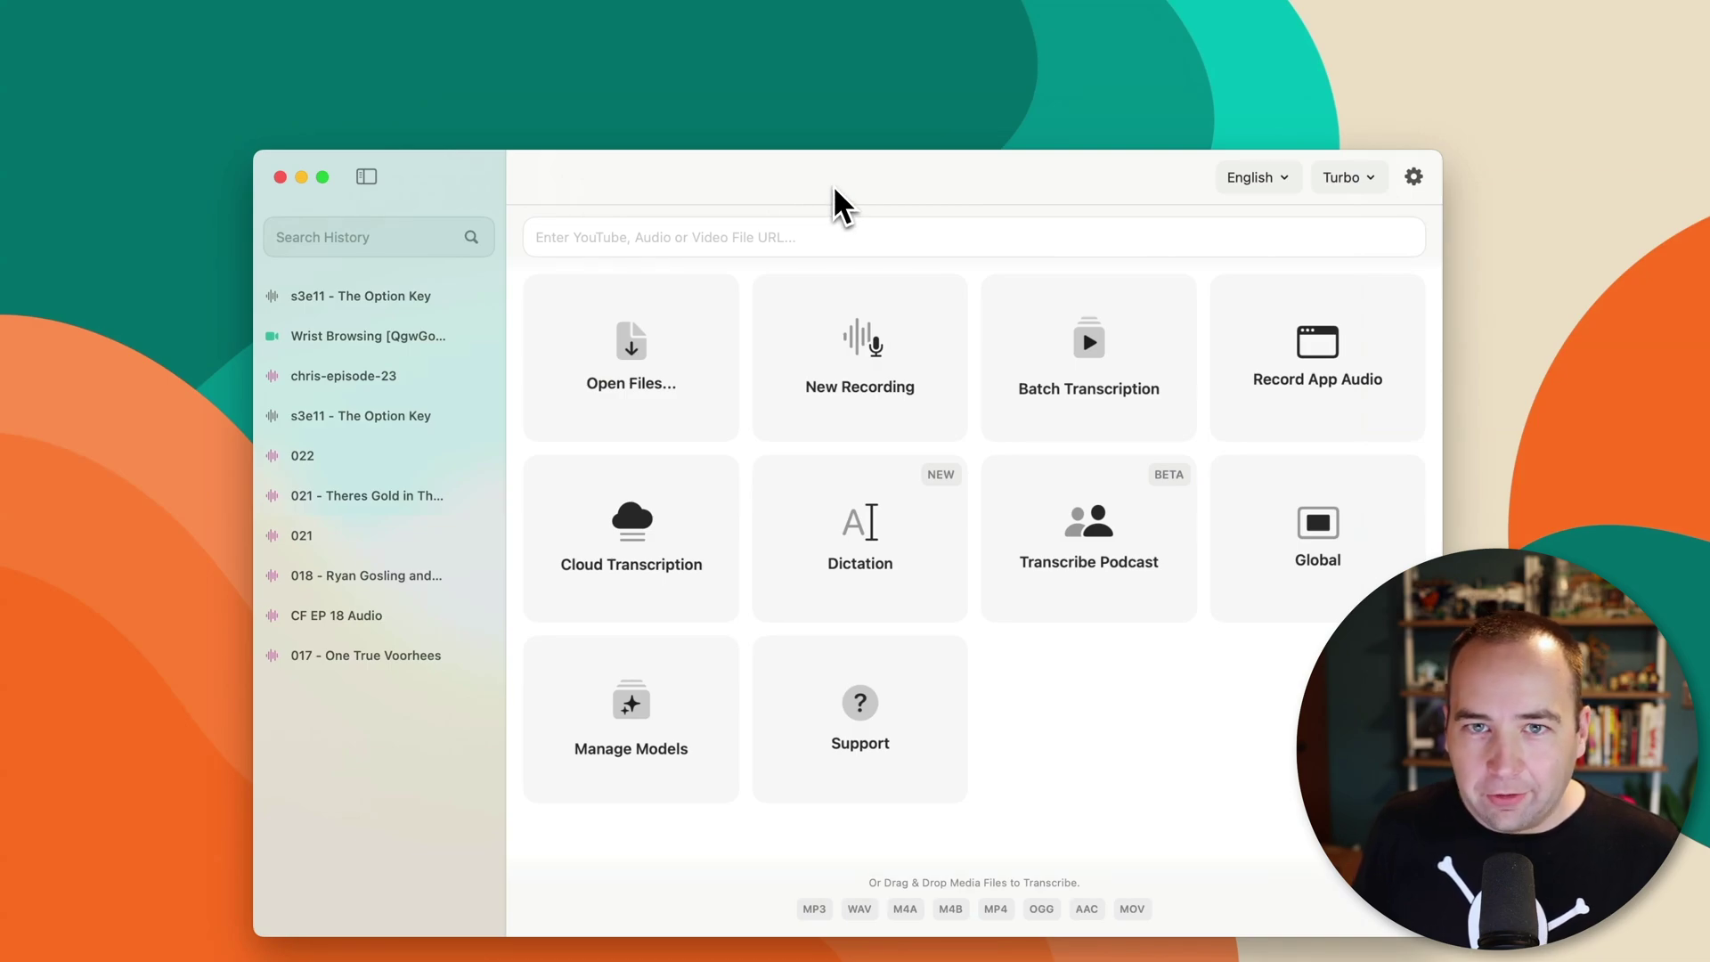
left_click(1293, 11)
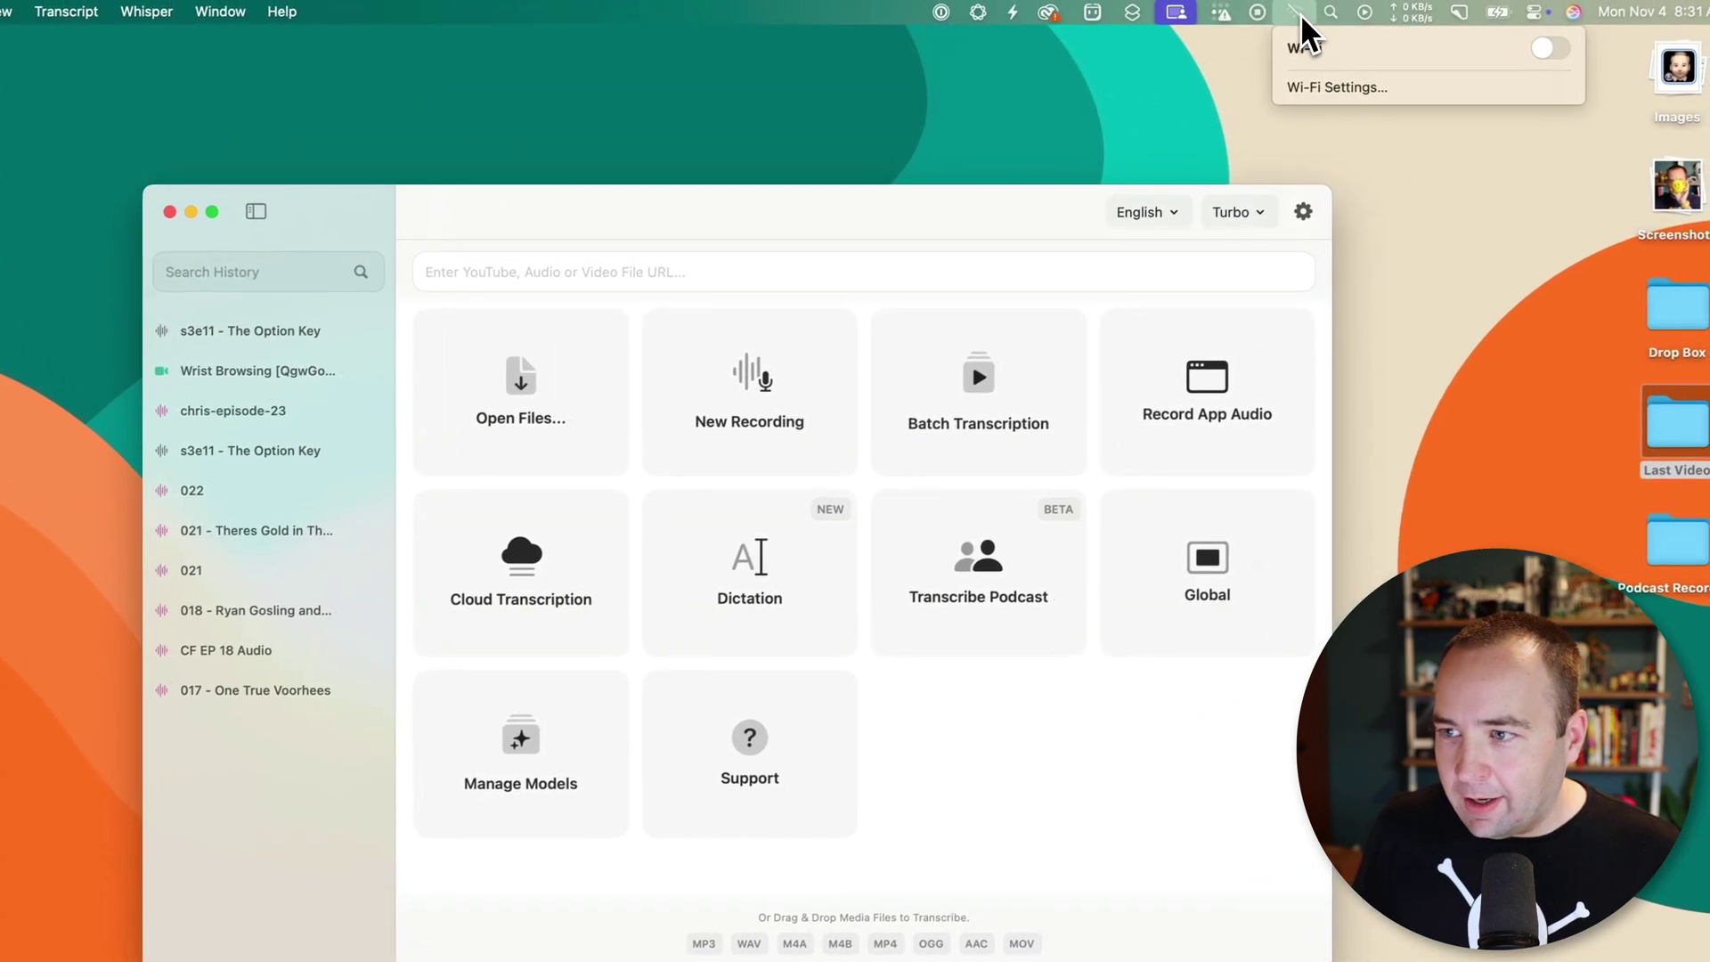
left_click(1549, 48)
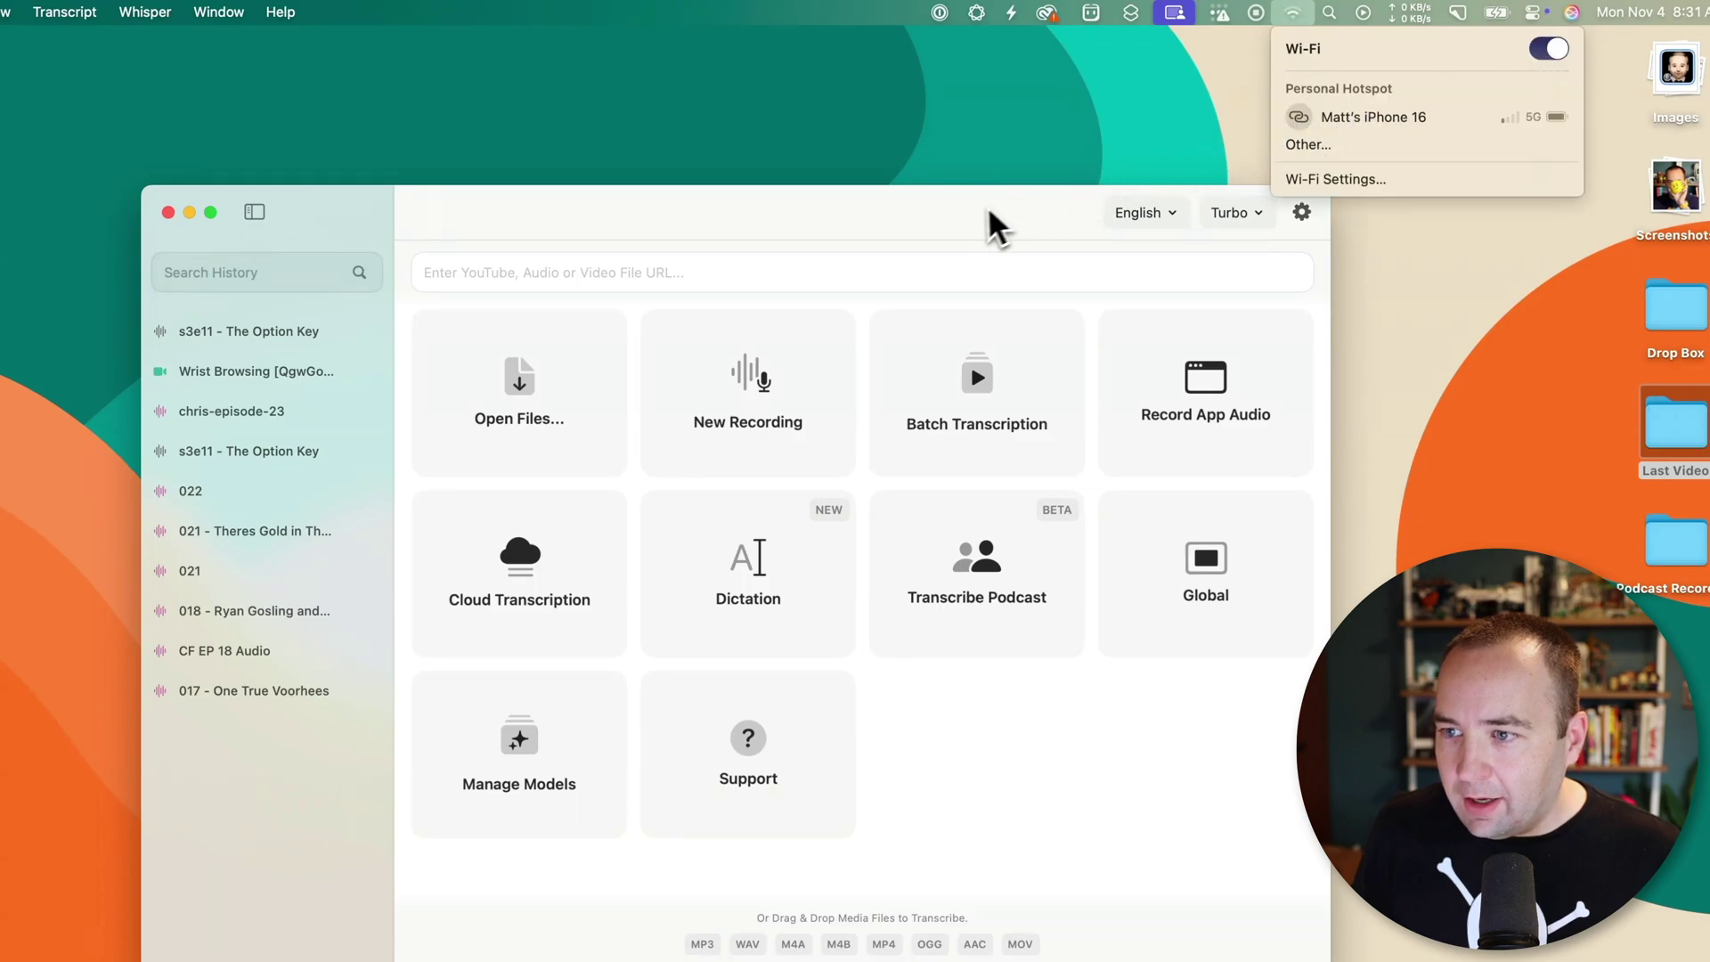
left_click(971, 223)
In a new Vivaldi tab, load gemini.google.com from the autocompleted 'gem' address
key("super+Tab")
key("Tab")
key("Tab")
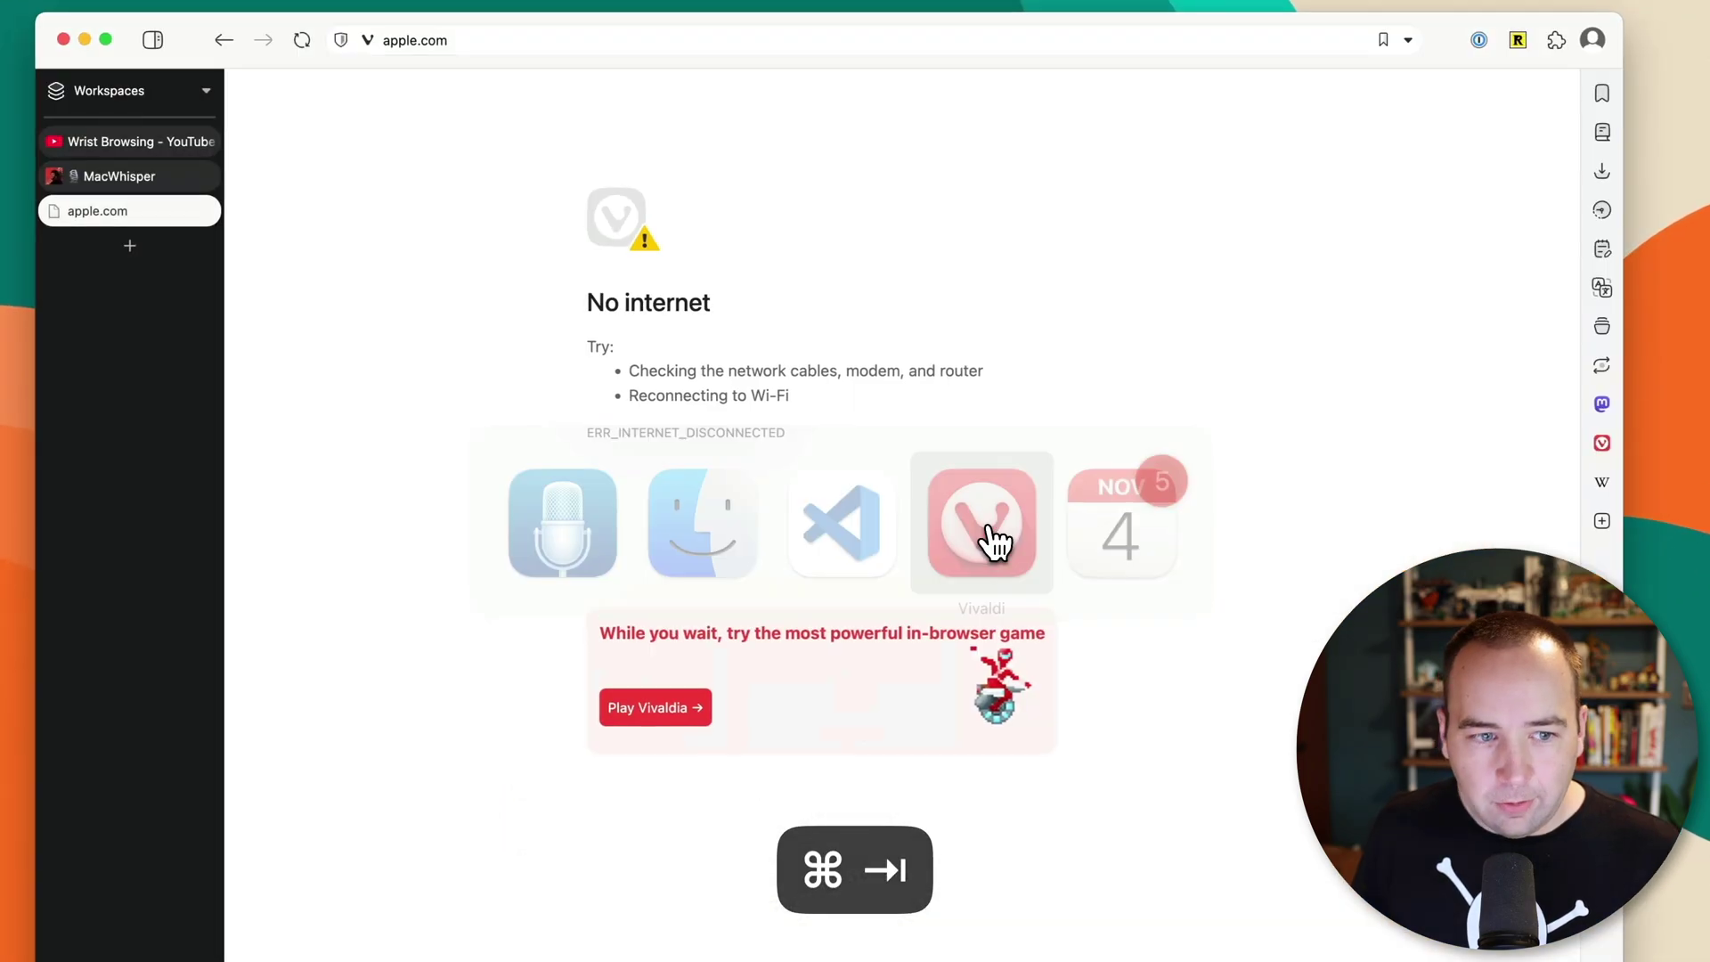
key("super+t")
type("gemini.google.com/")
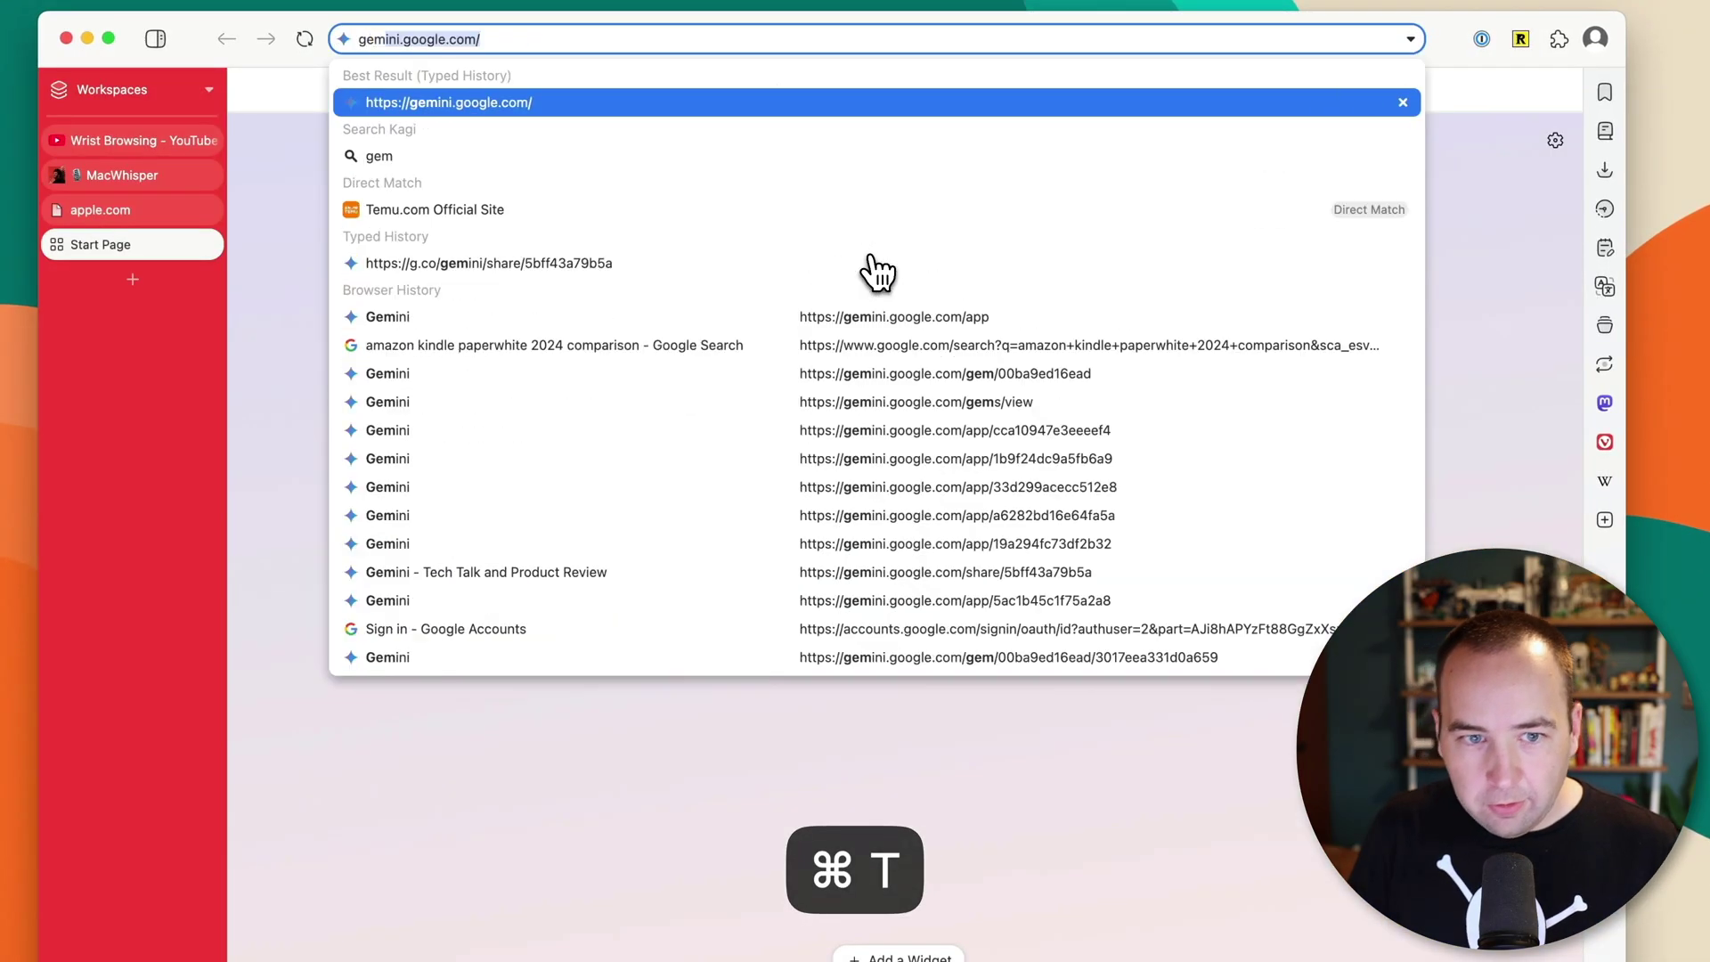
key("Return")
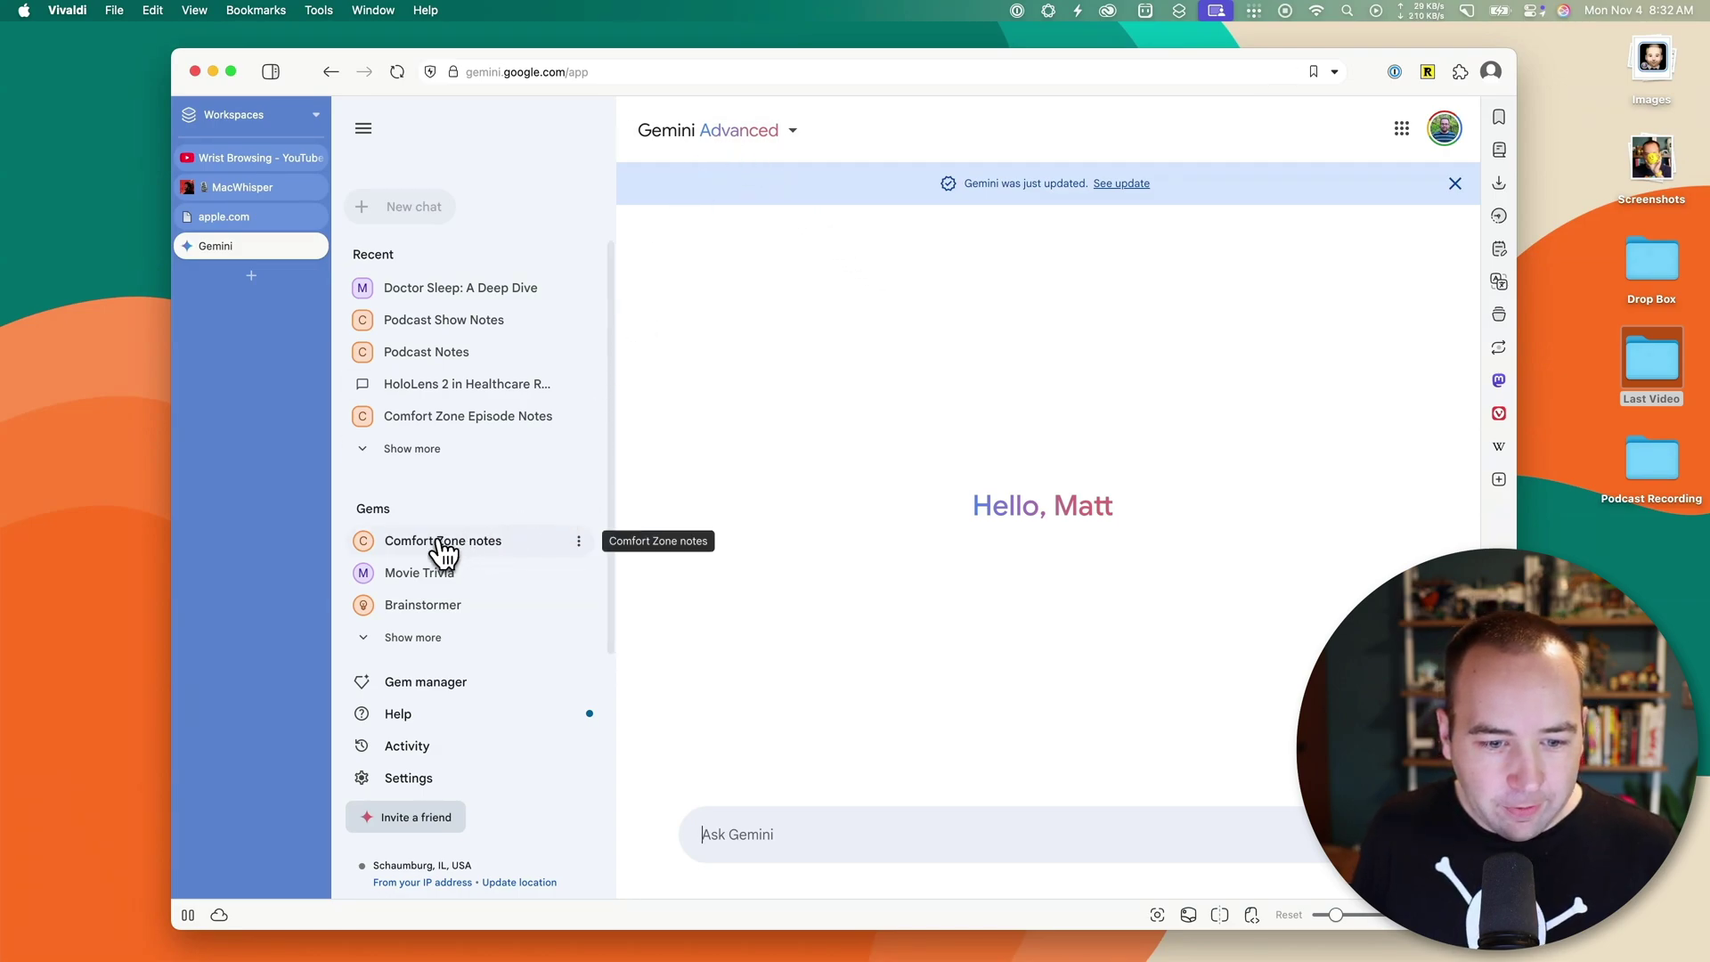
Review the Comfort Zone notes gem's instructions without changes, then start a chat with it
left_click(441, 541)
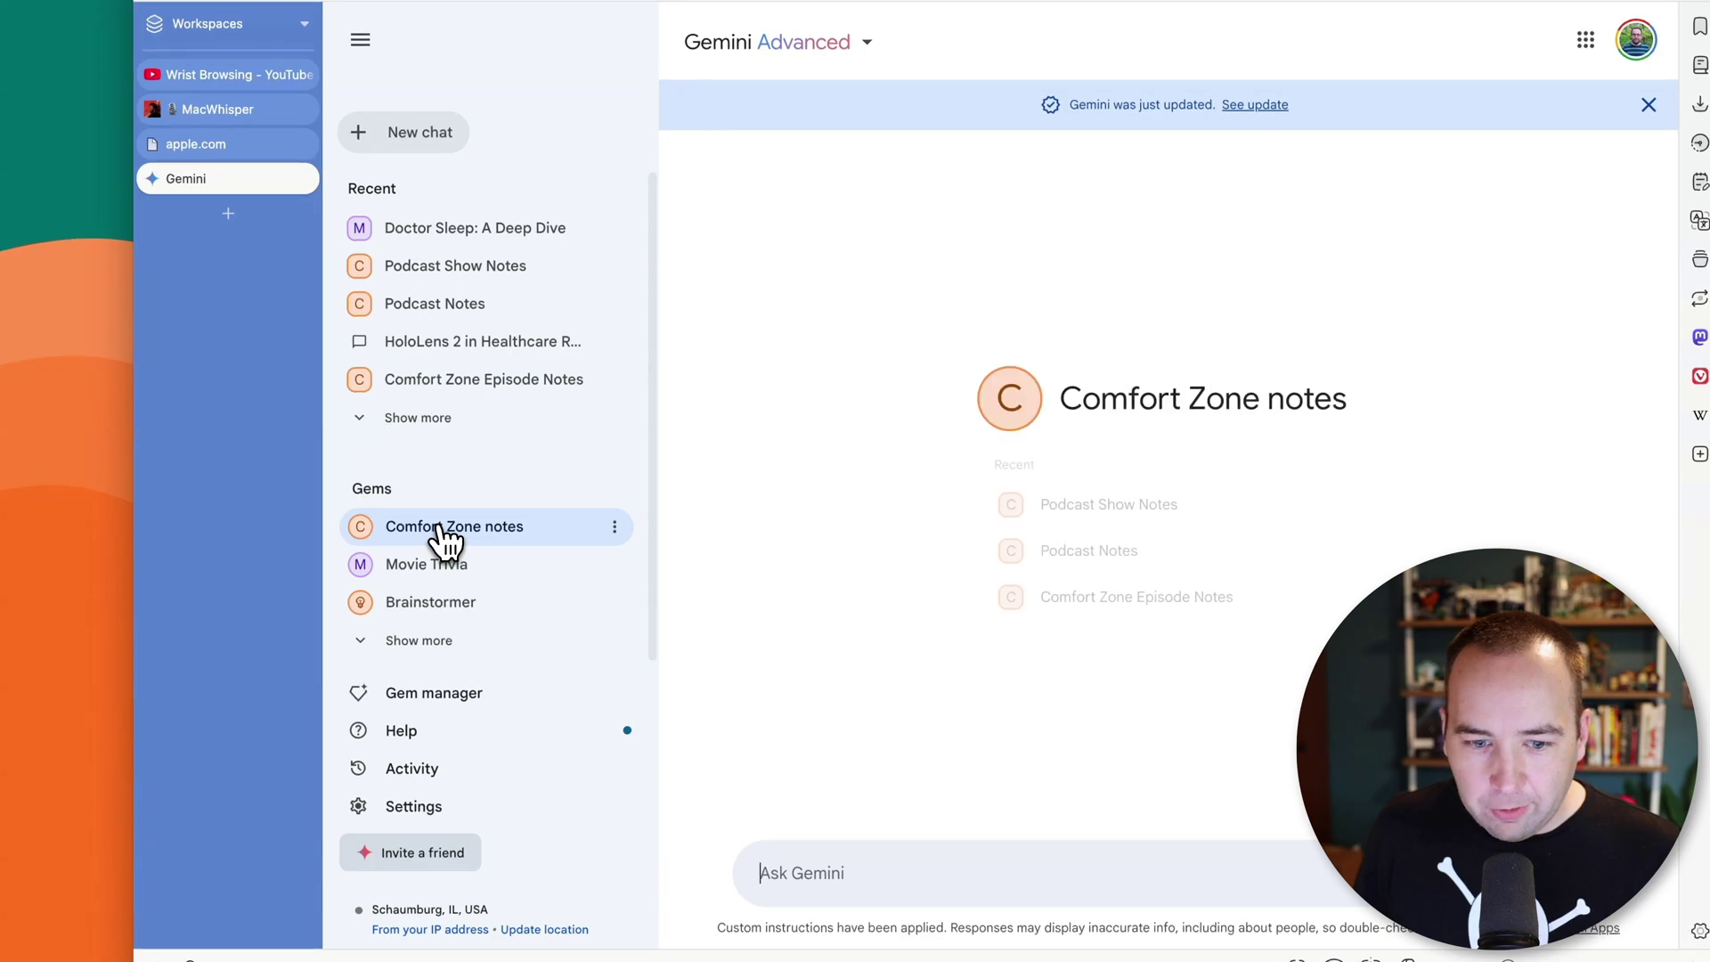
left_click(615, 527)
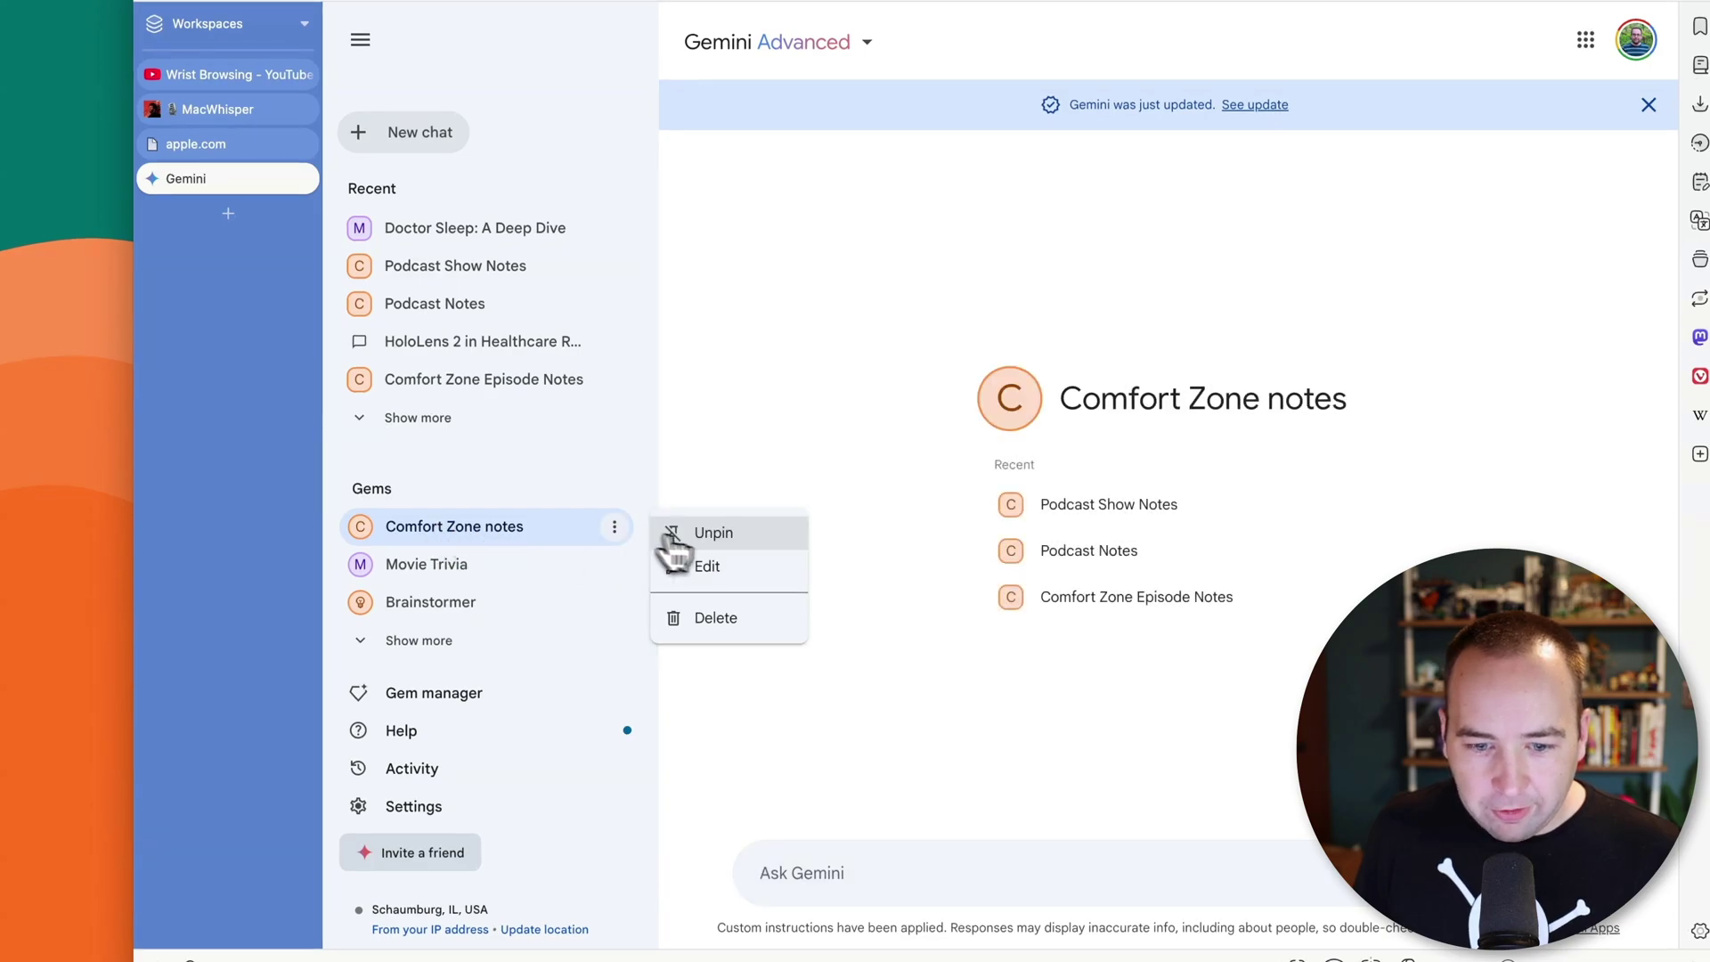
left_click(713, 567)
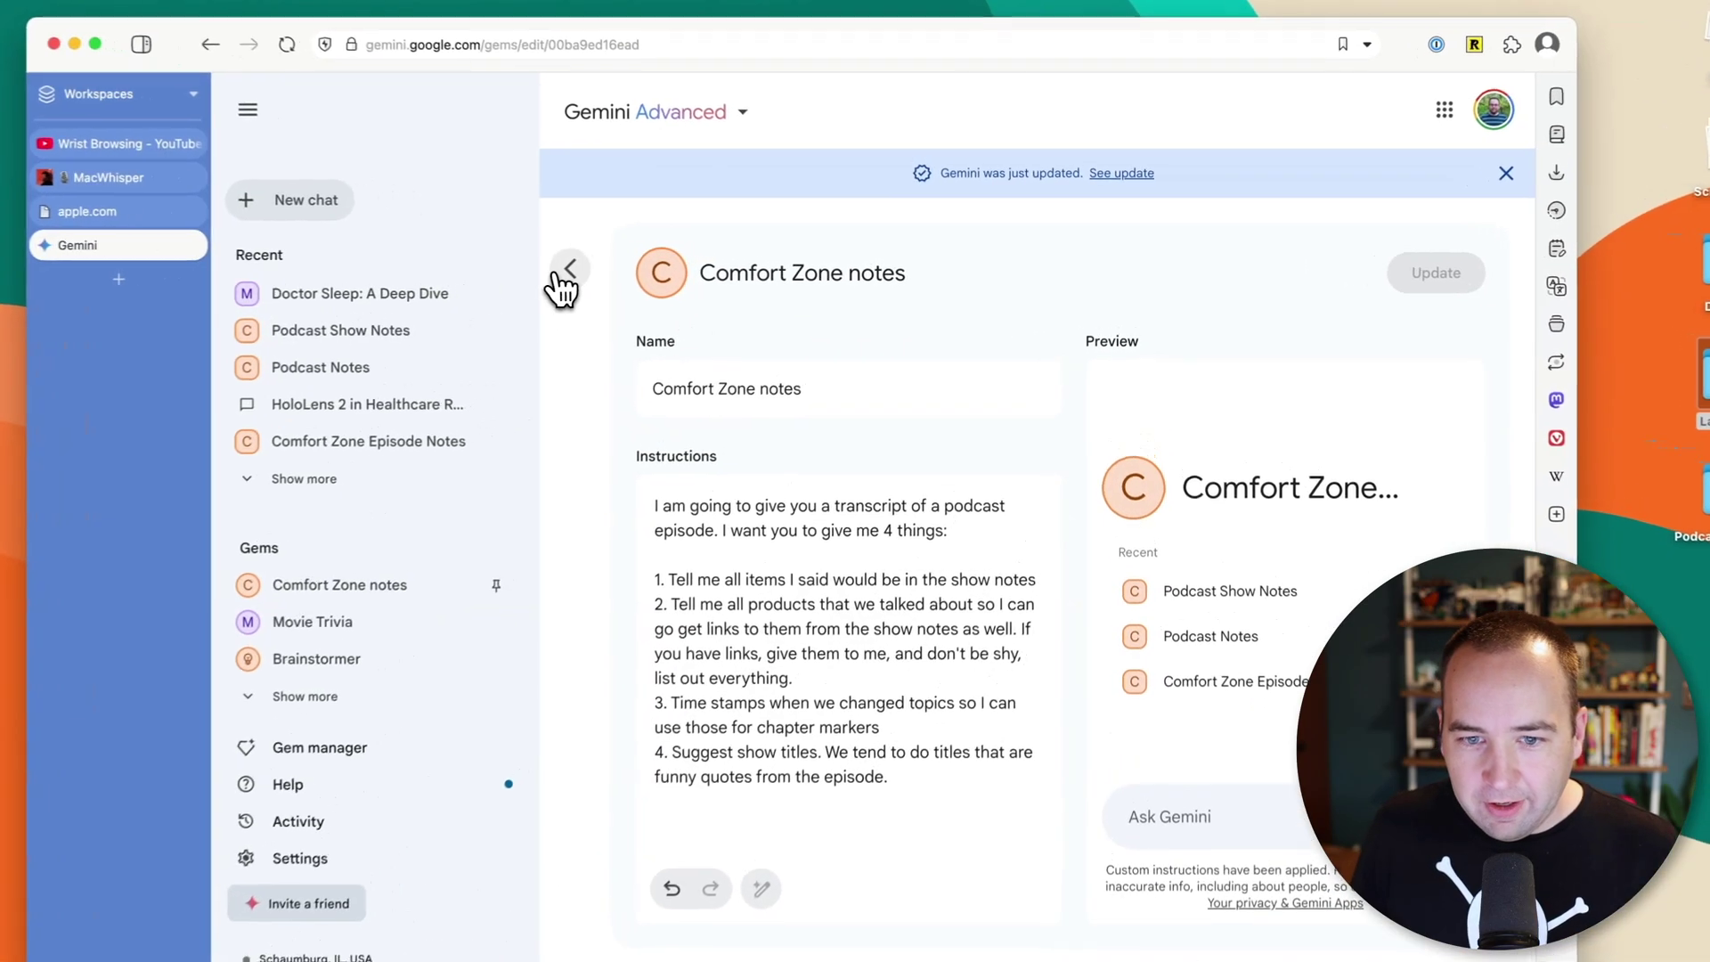
left_click(643, 266)
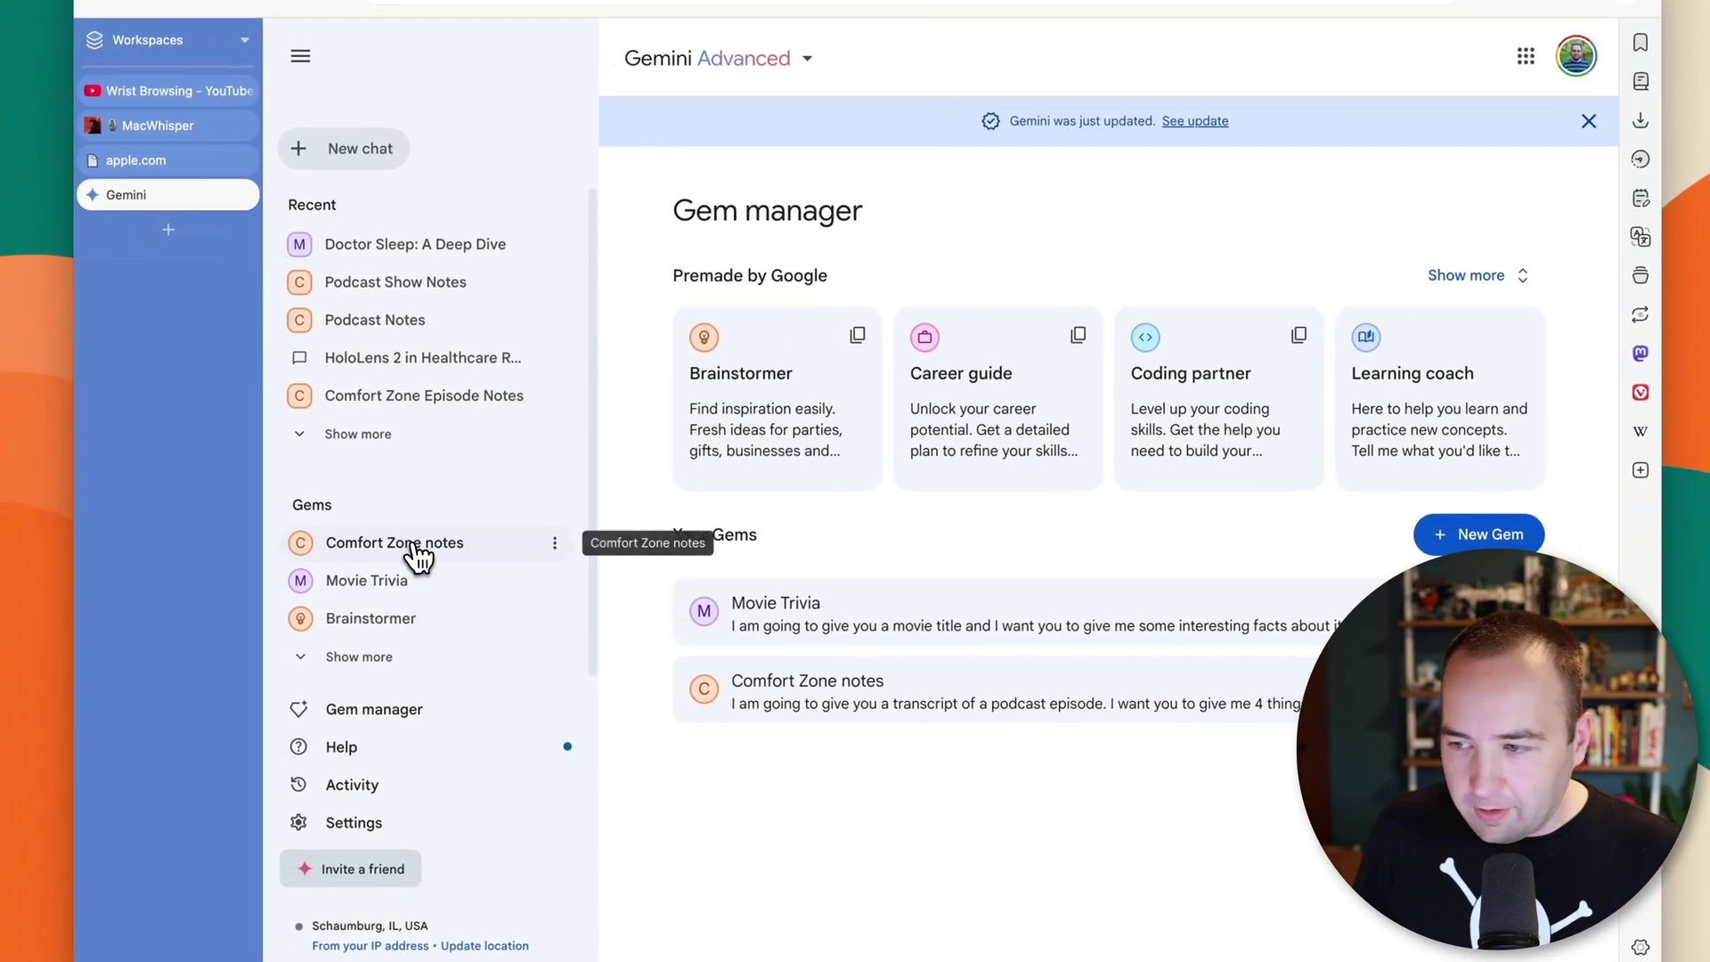
left_click(417, 557)
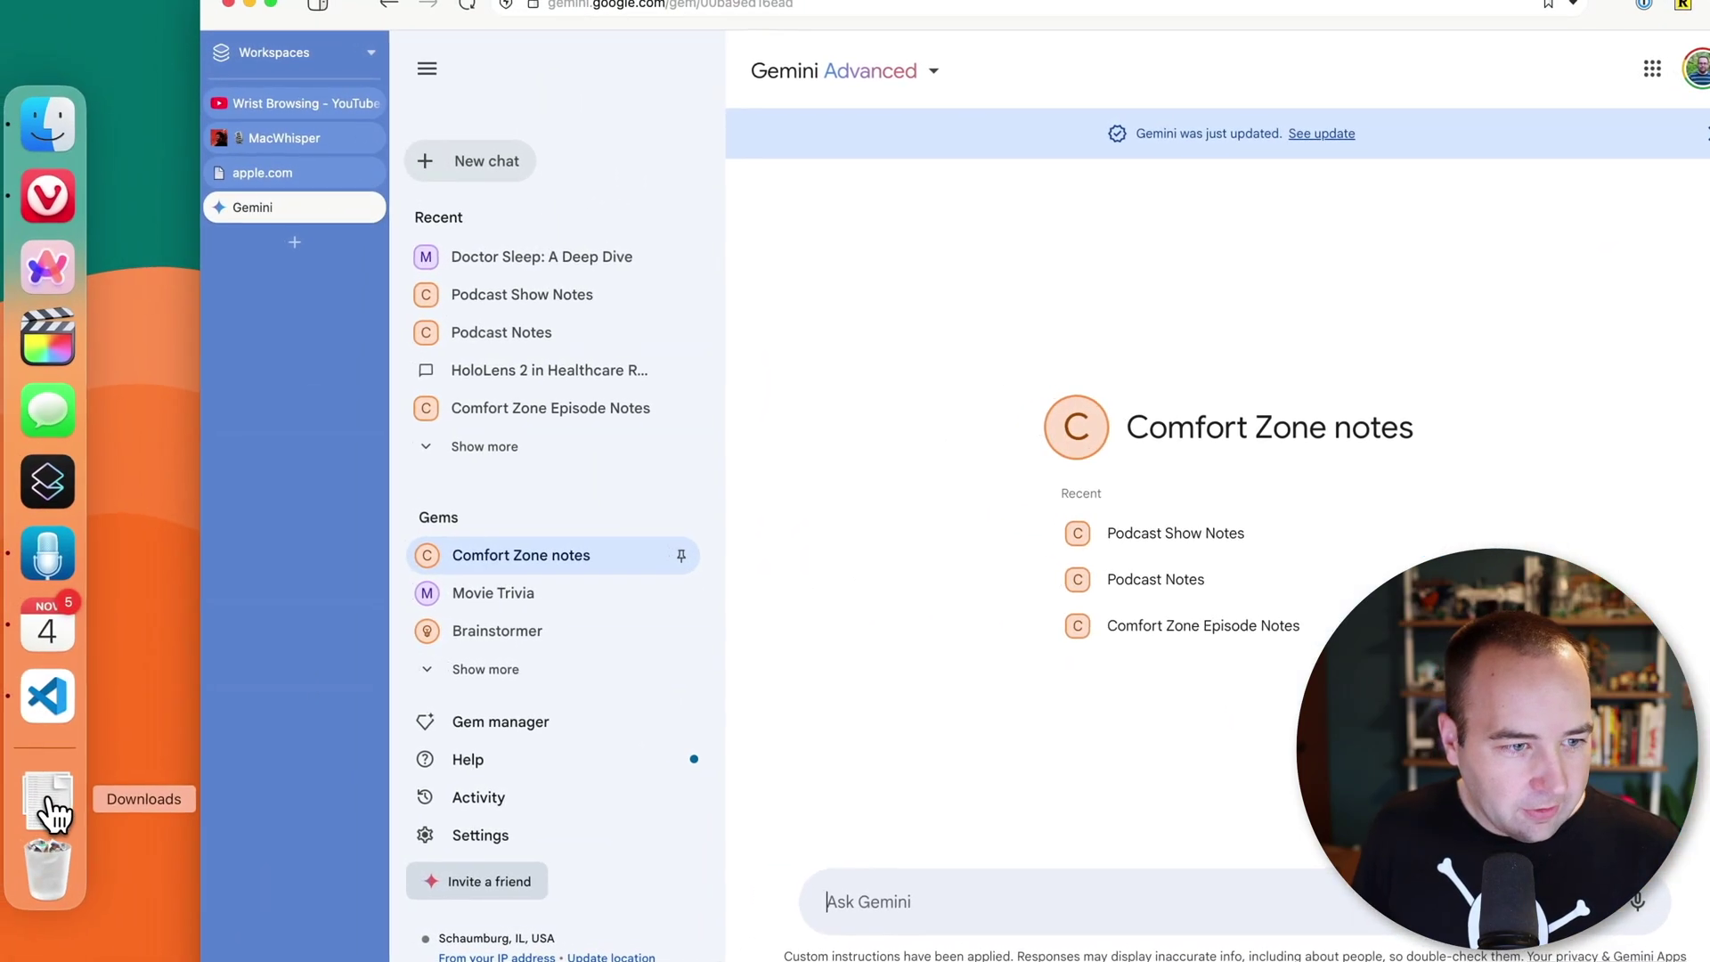
Open the Comfort Zone > Episodes > 022 folder in Finder
left_click(40, 124)
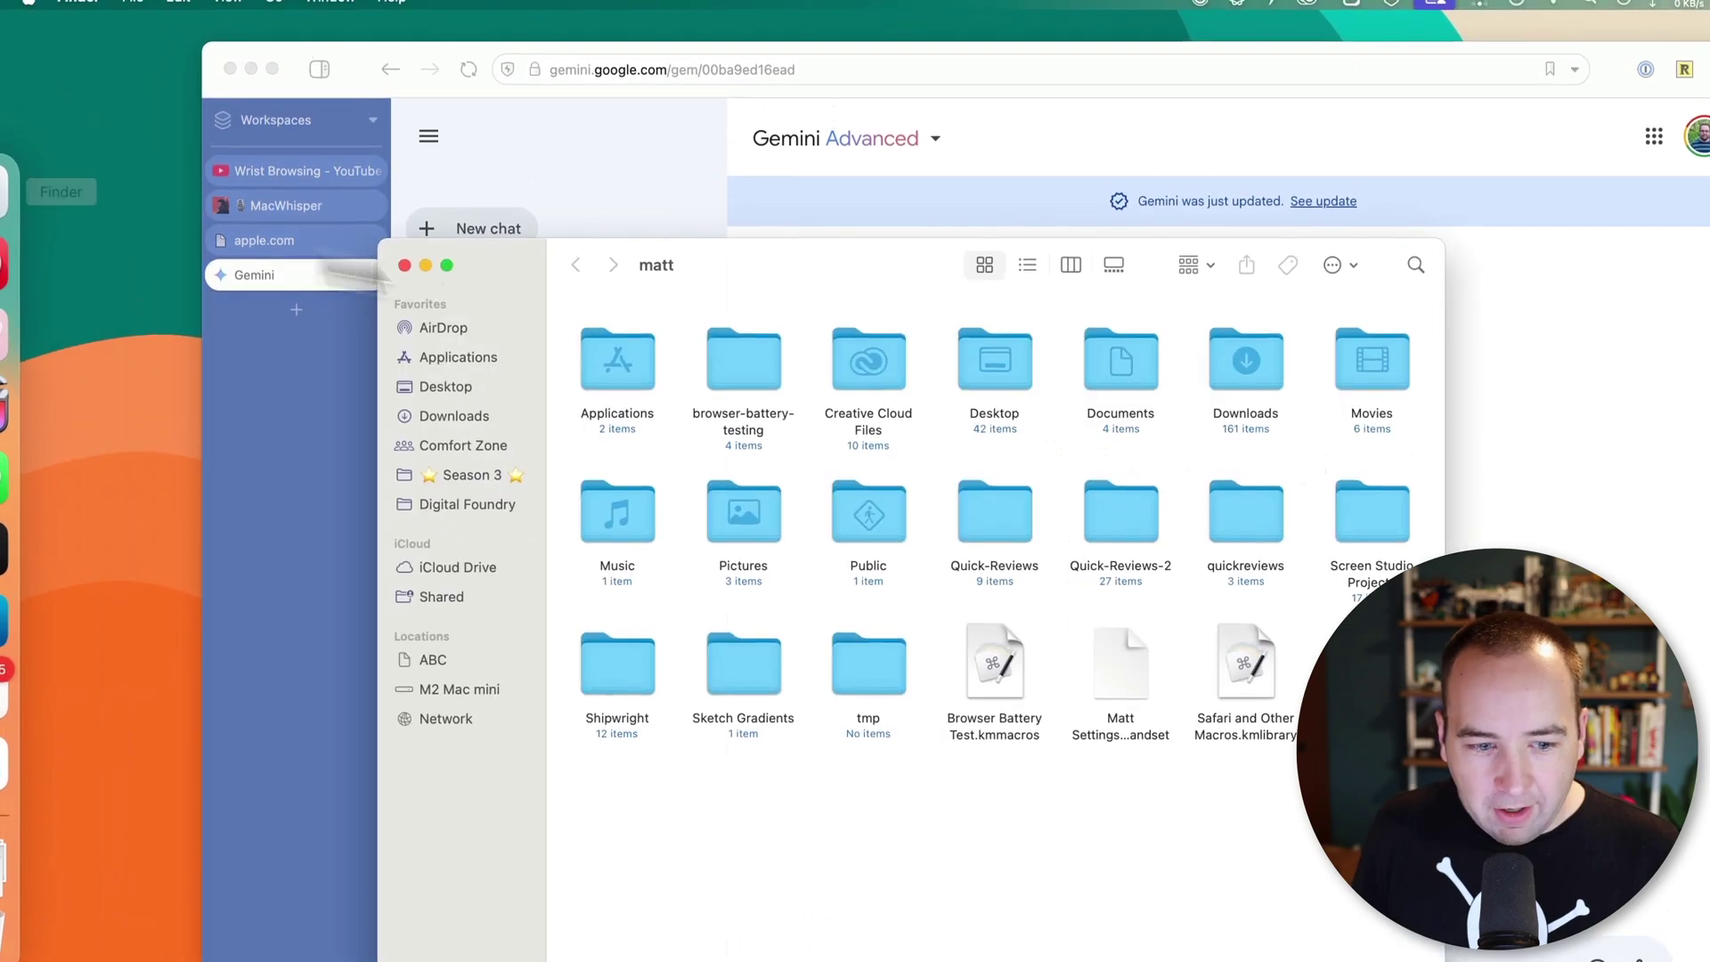
left_click(449, 447)
double_click(725, 378)
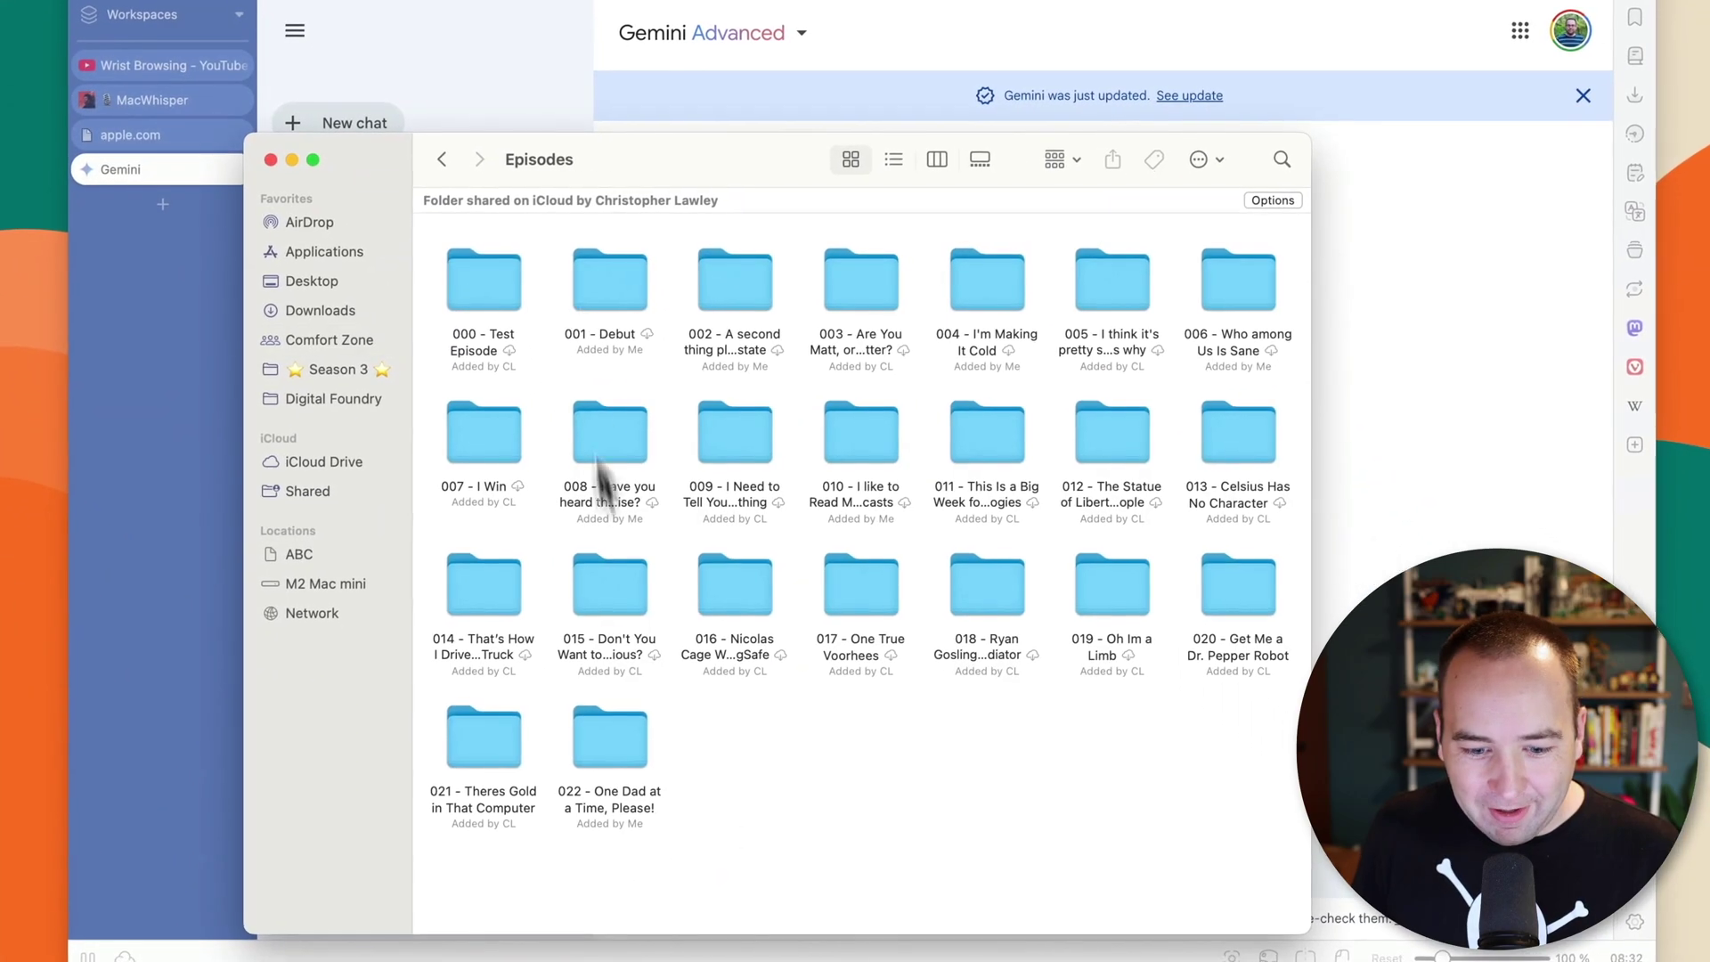
double_click(610, 739)
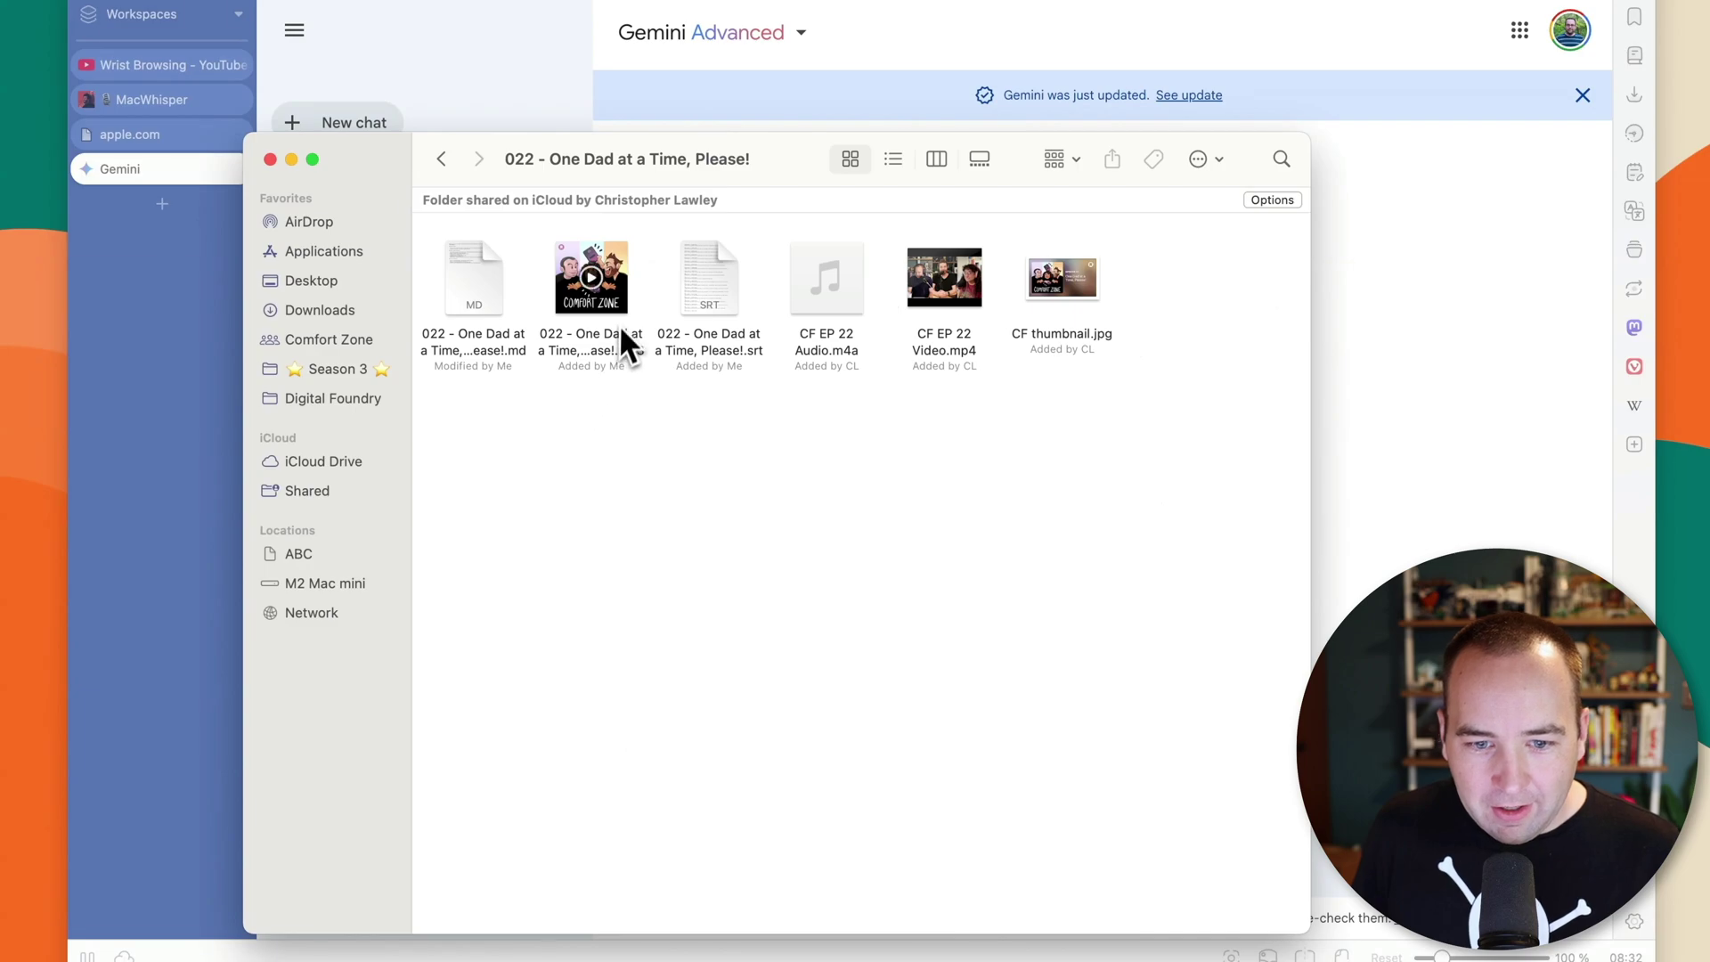
Rename the episode 022 transcript from .srt to .txt and attach it to the Gemini prompt
left_click(698, 301)
key("Return")
key("Right")
key("shift+Right")
key("shift+Right")
key("shift+Right")
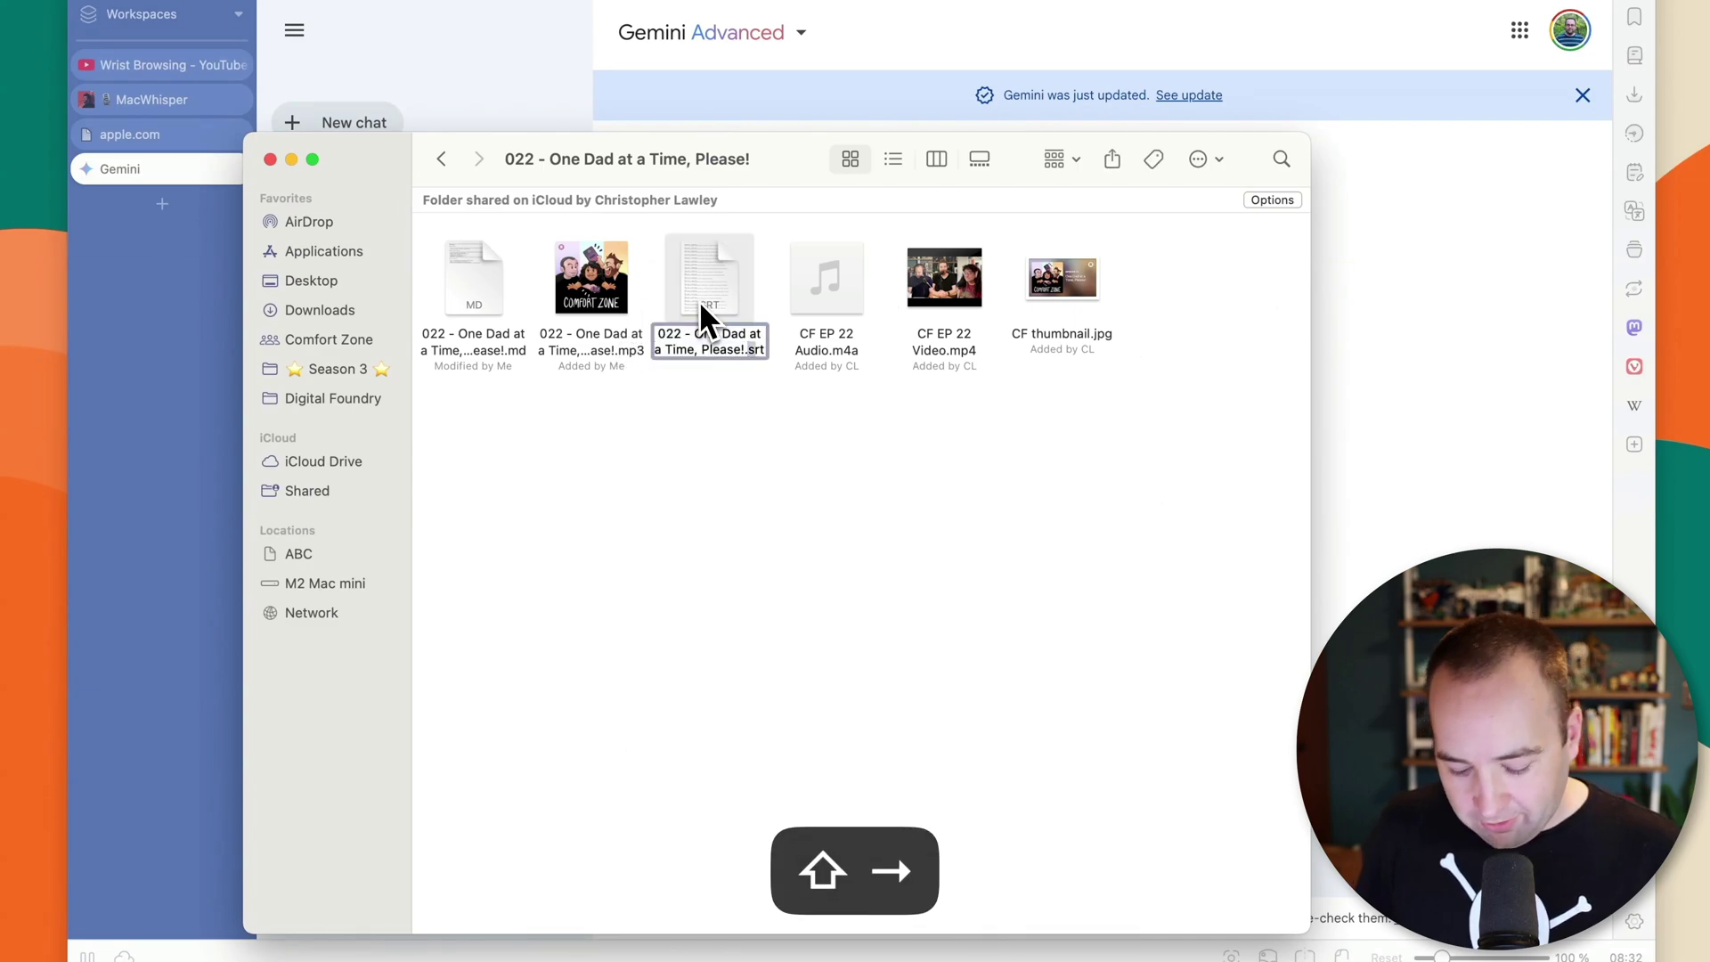
key("Return")
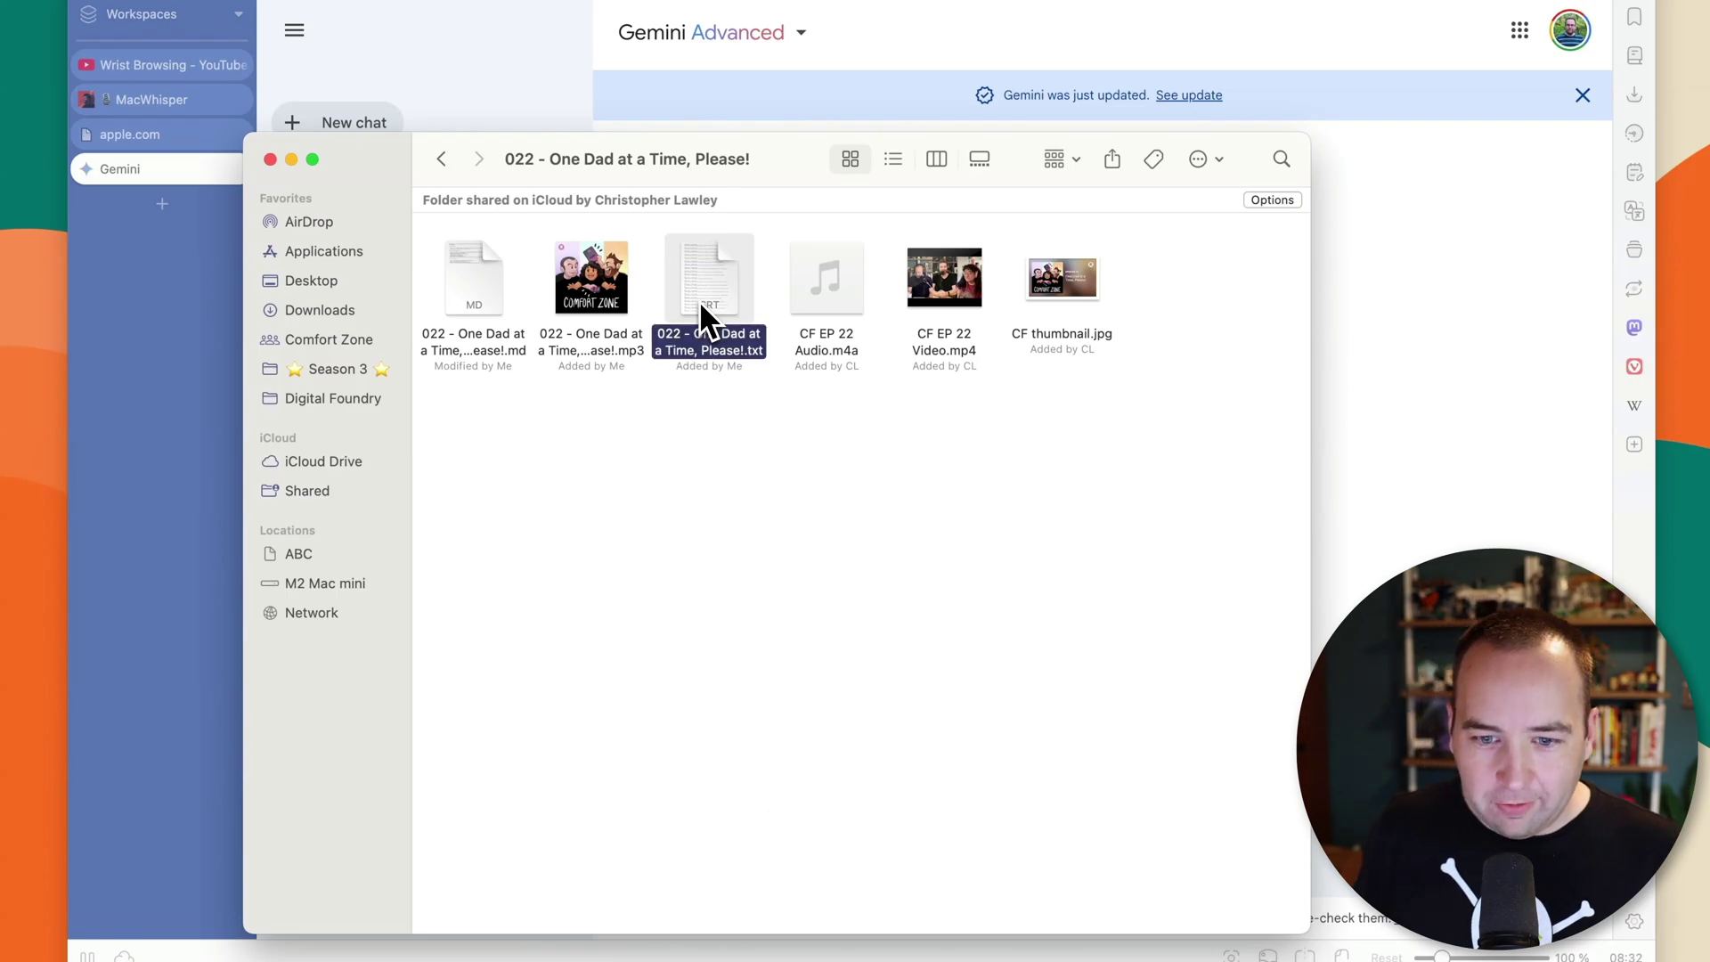
left_click_drag(704, 290, 916, 869)
key("super+Tab")
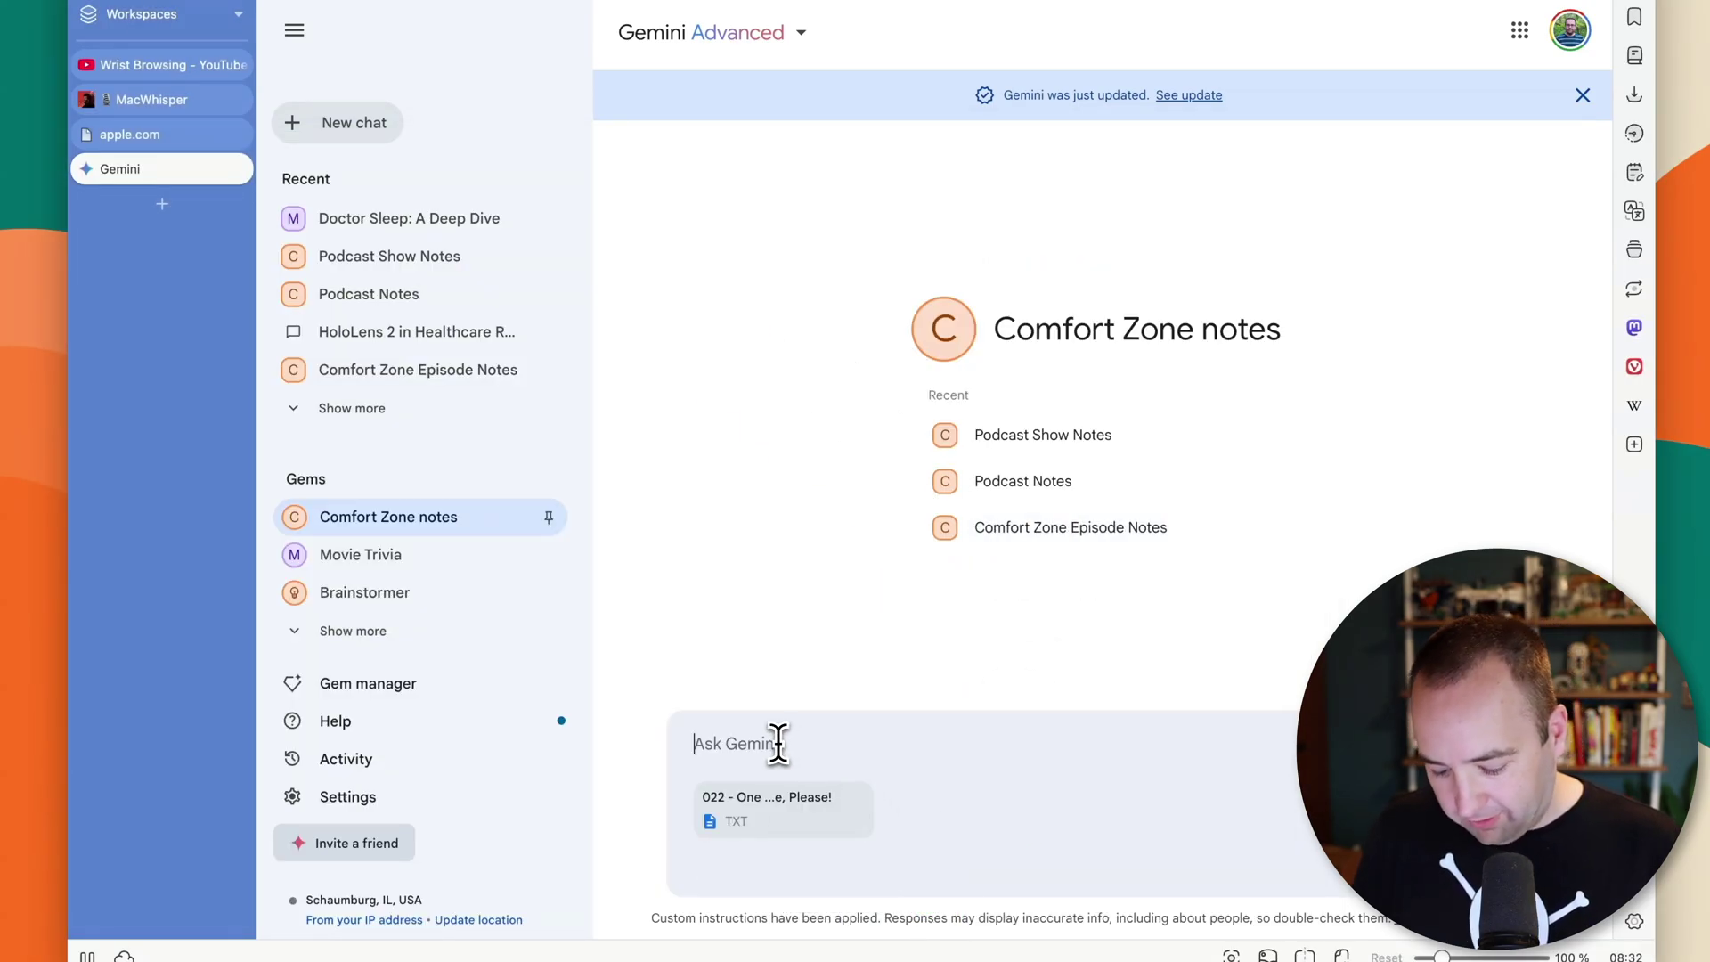
Send the prompt 'go' with the transcript, then restore the .srt extension and close Finder
type("go")
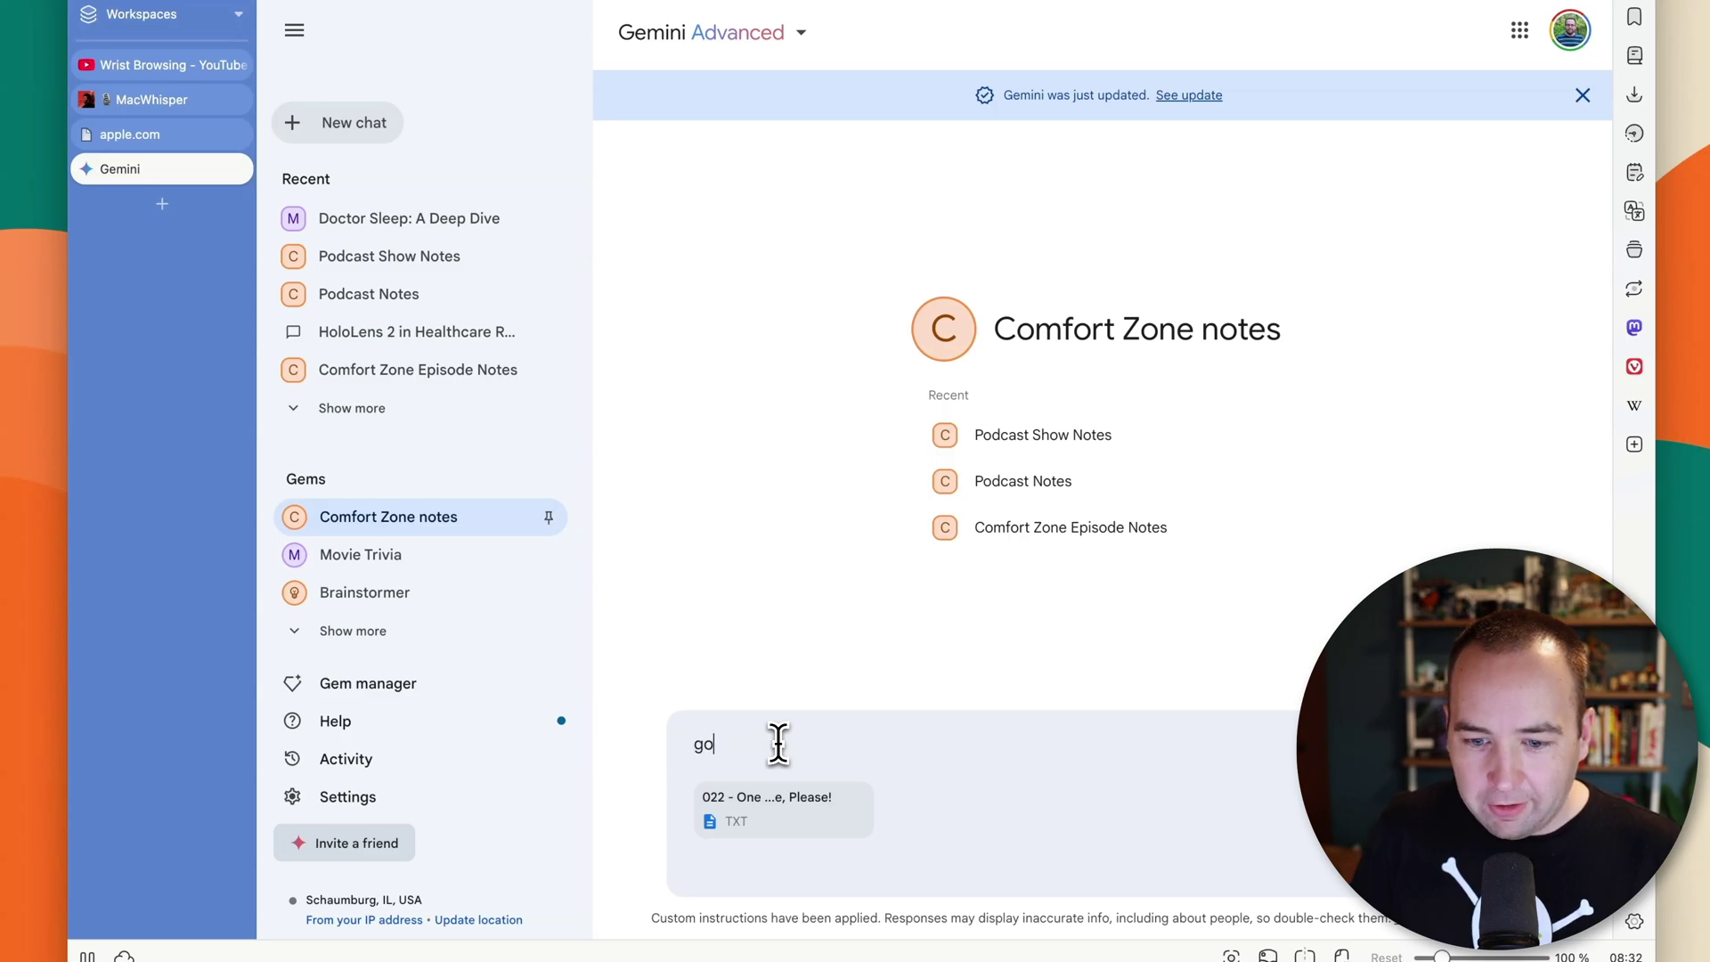
key("Return")
key("super+Tab")
key("super+z")
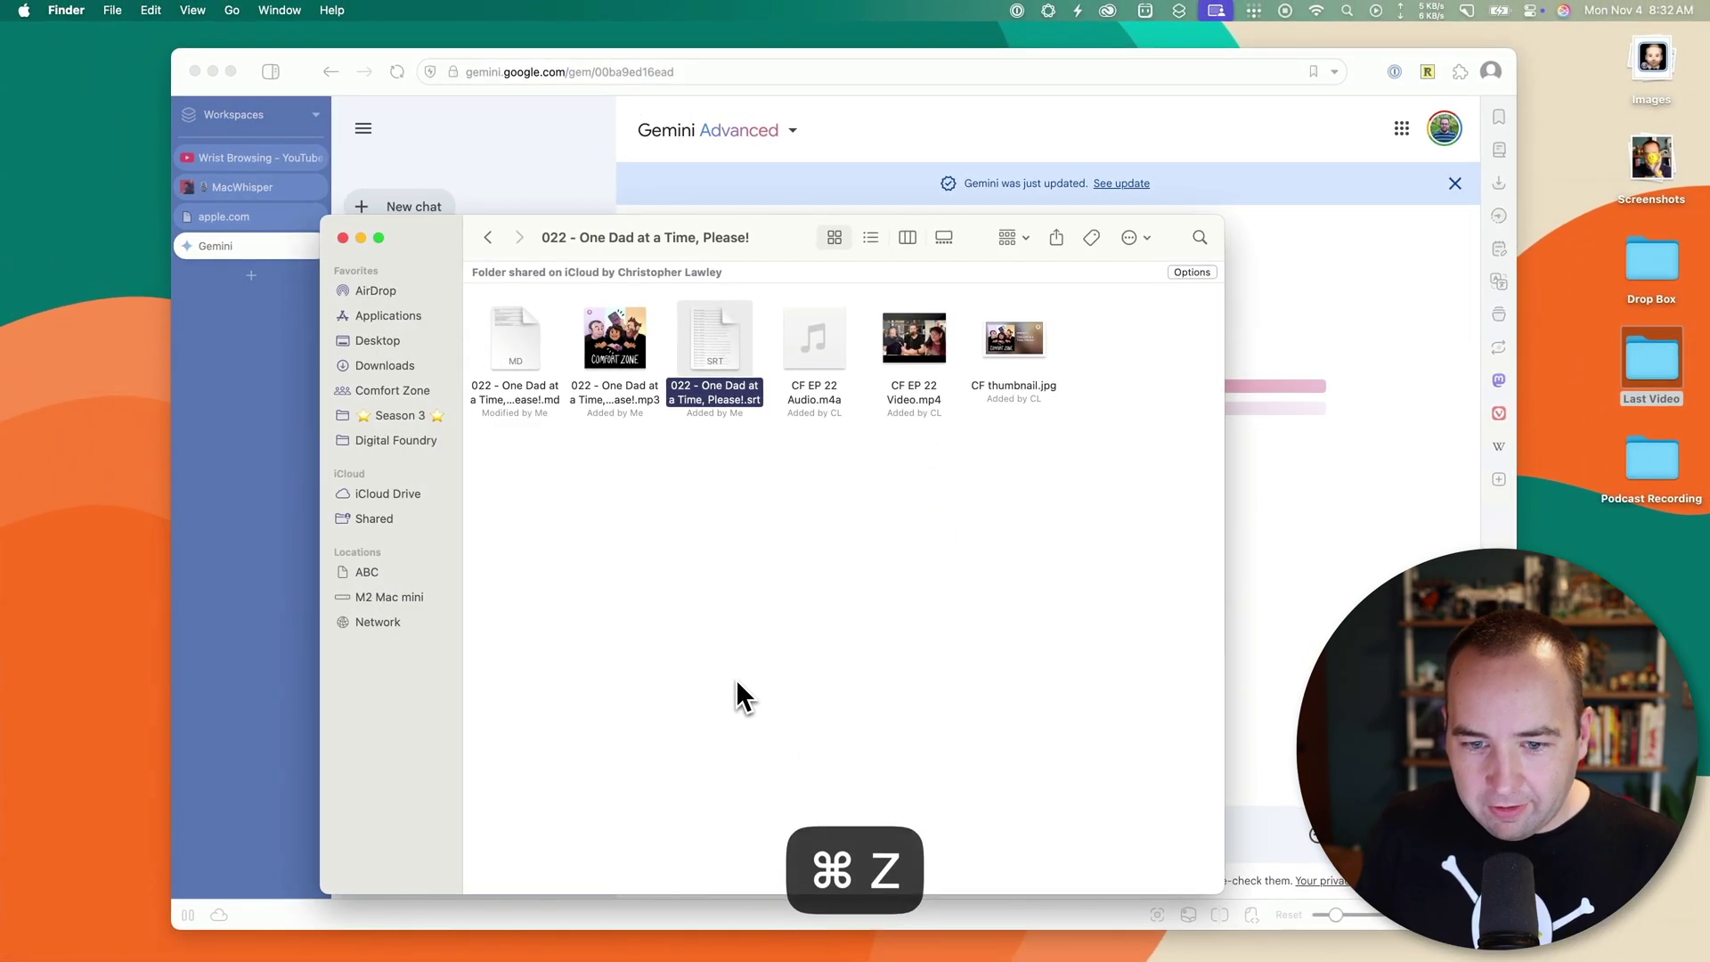
key("super+w")
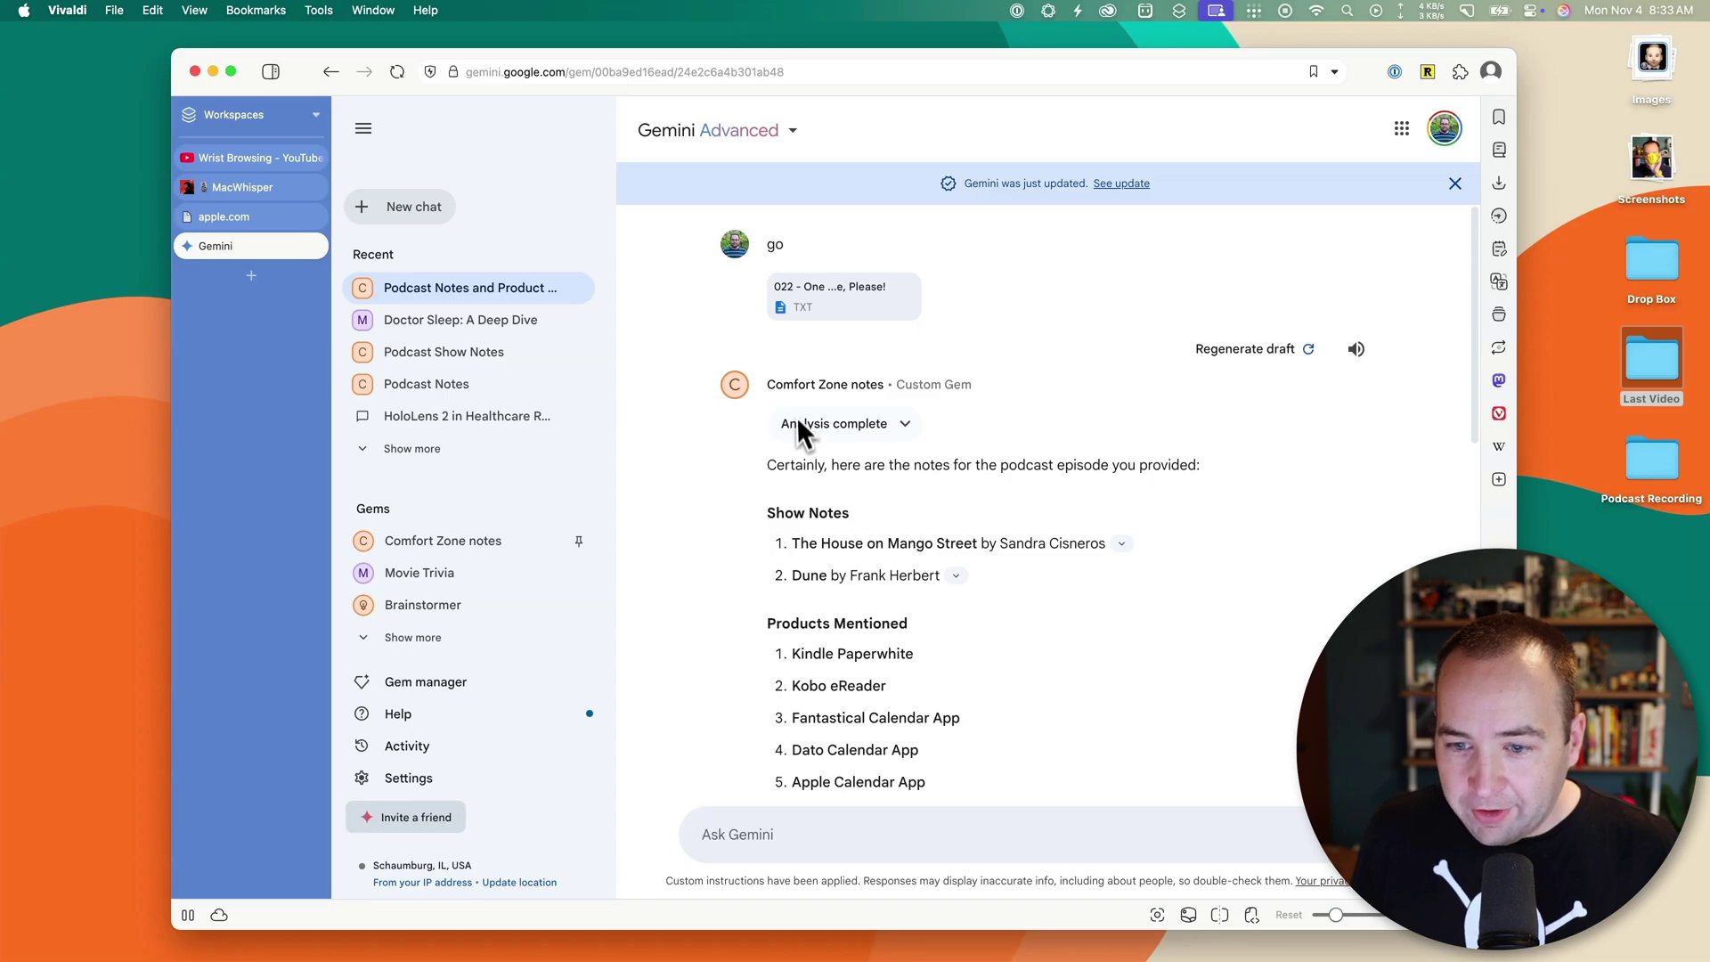
scroll(1023, 549, "down", 3)
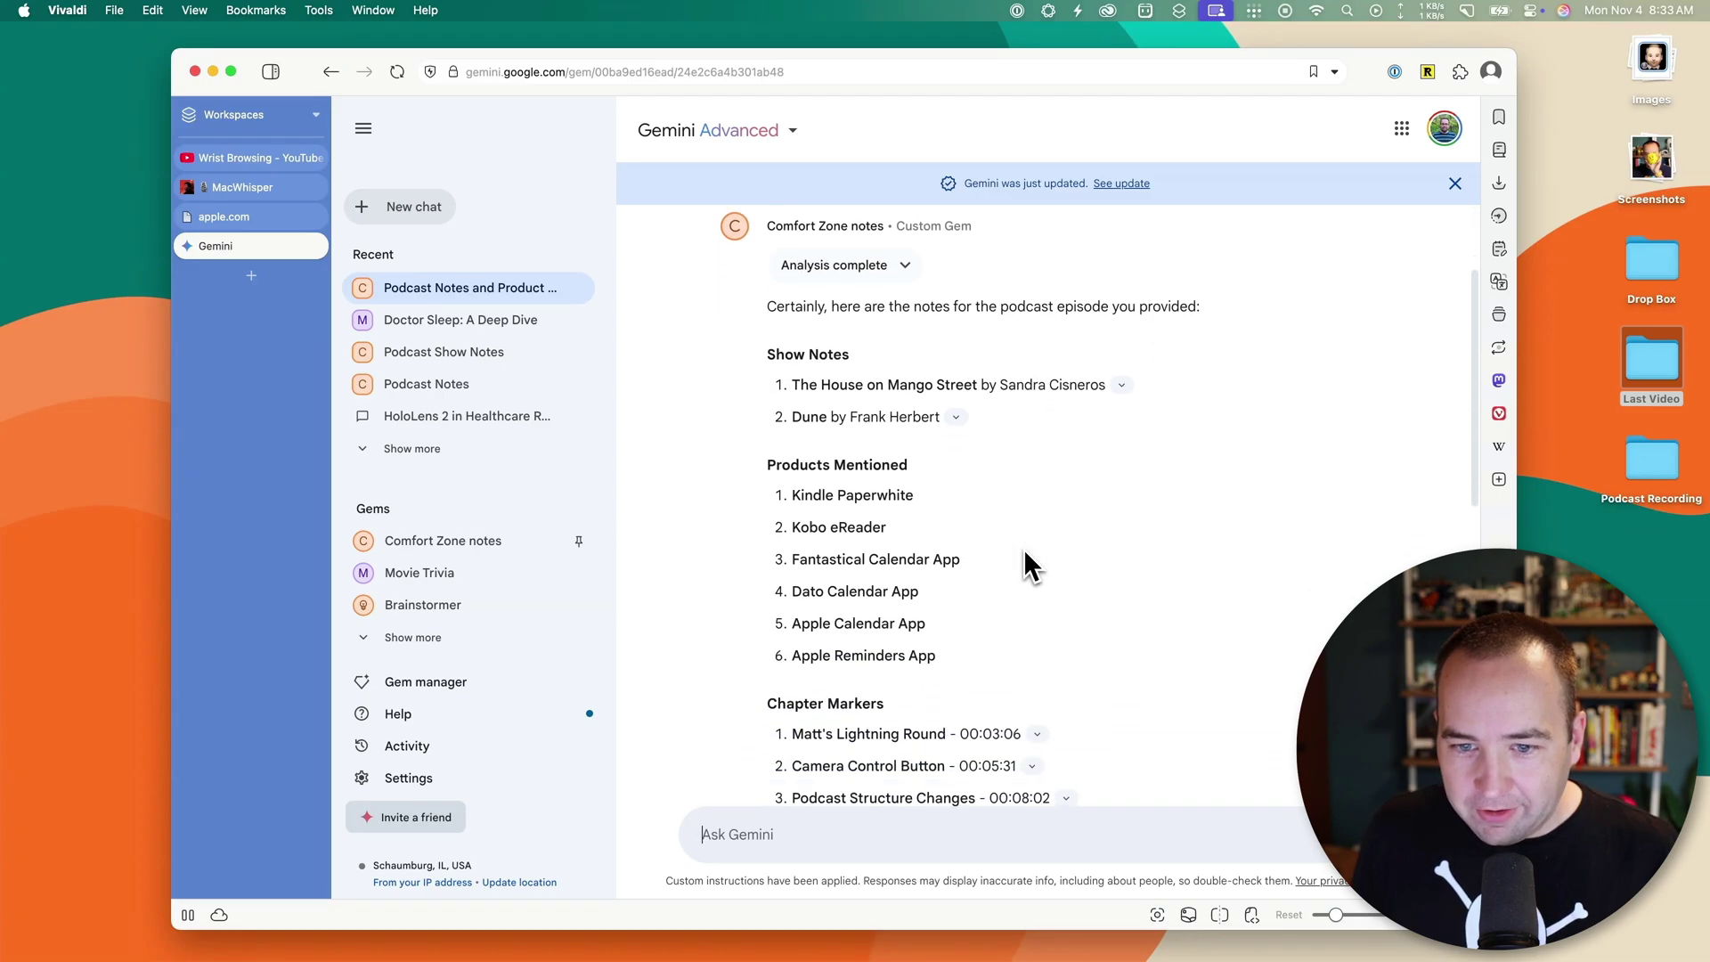
scroll(1023, 548, "up", 1)
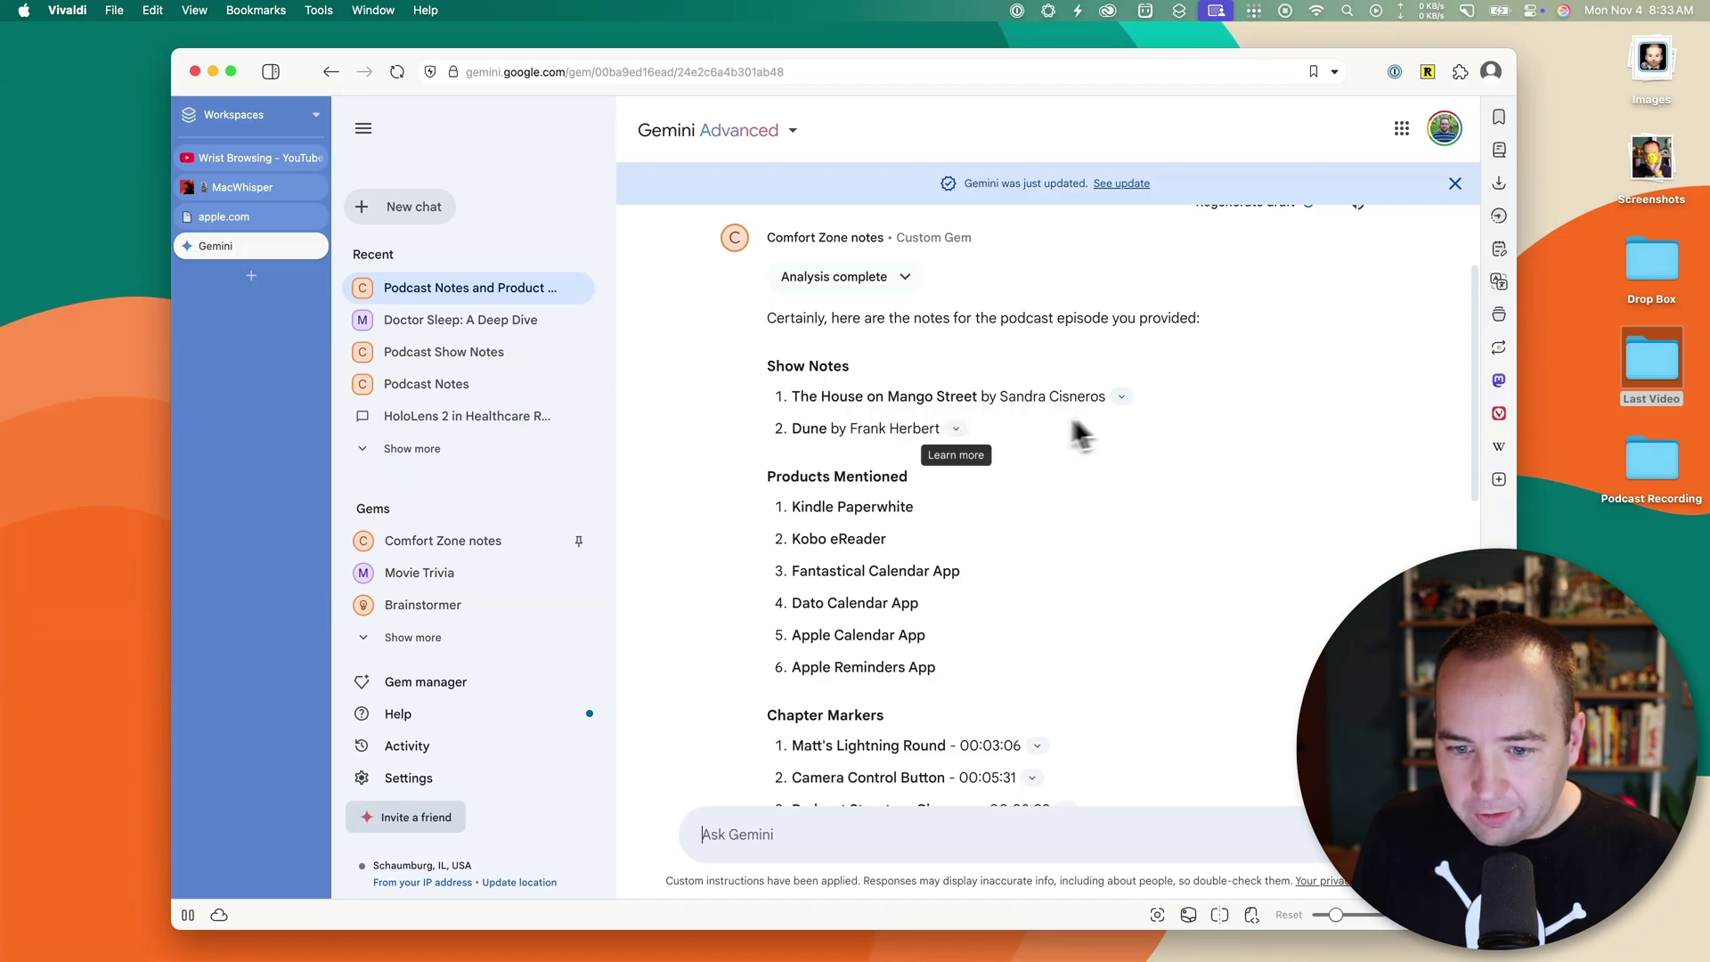
scroll(1001, 551, "down", 3)
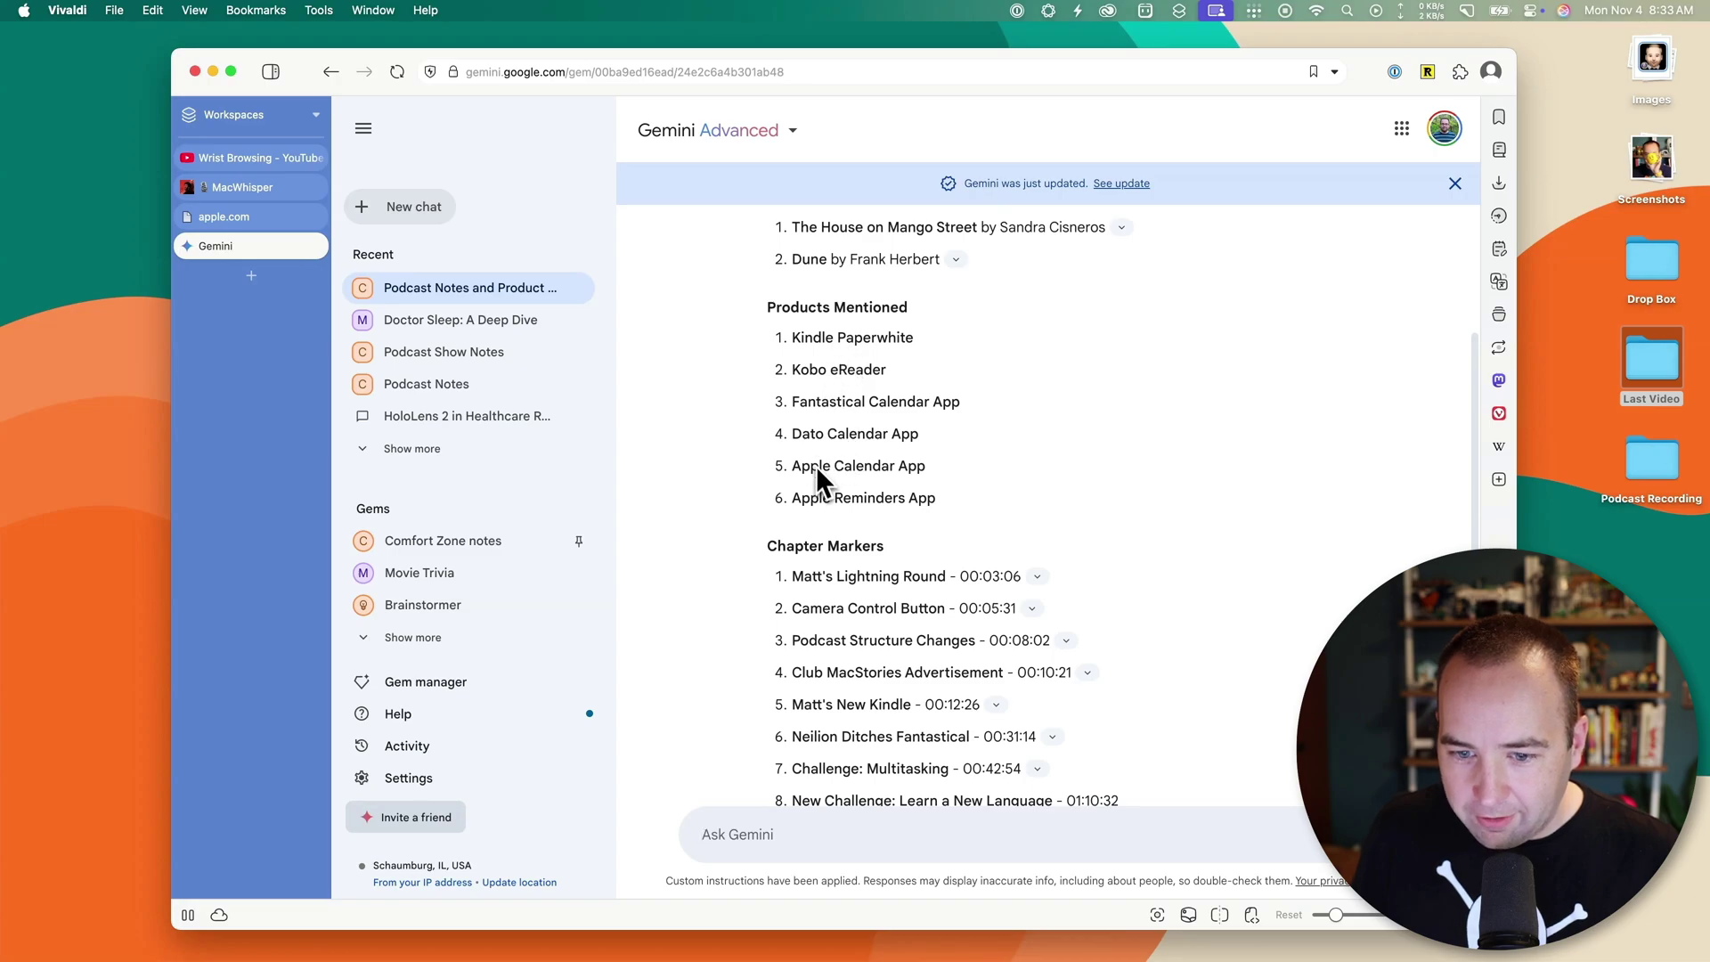
scroll(1053, 569, "down", 4)
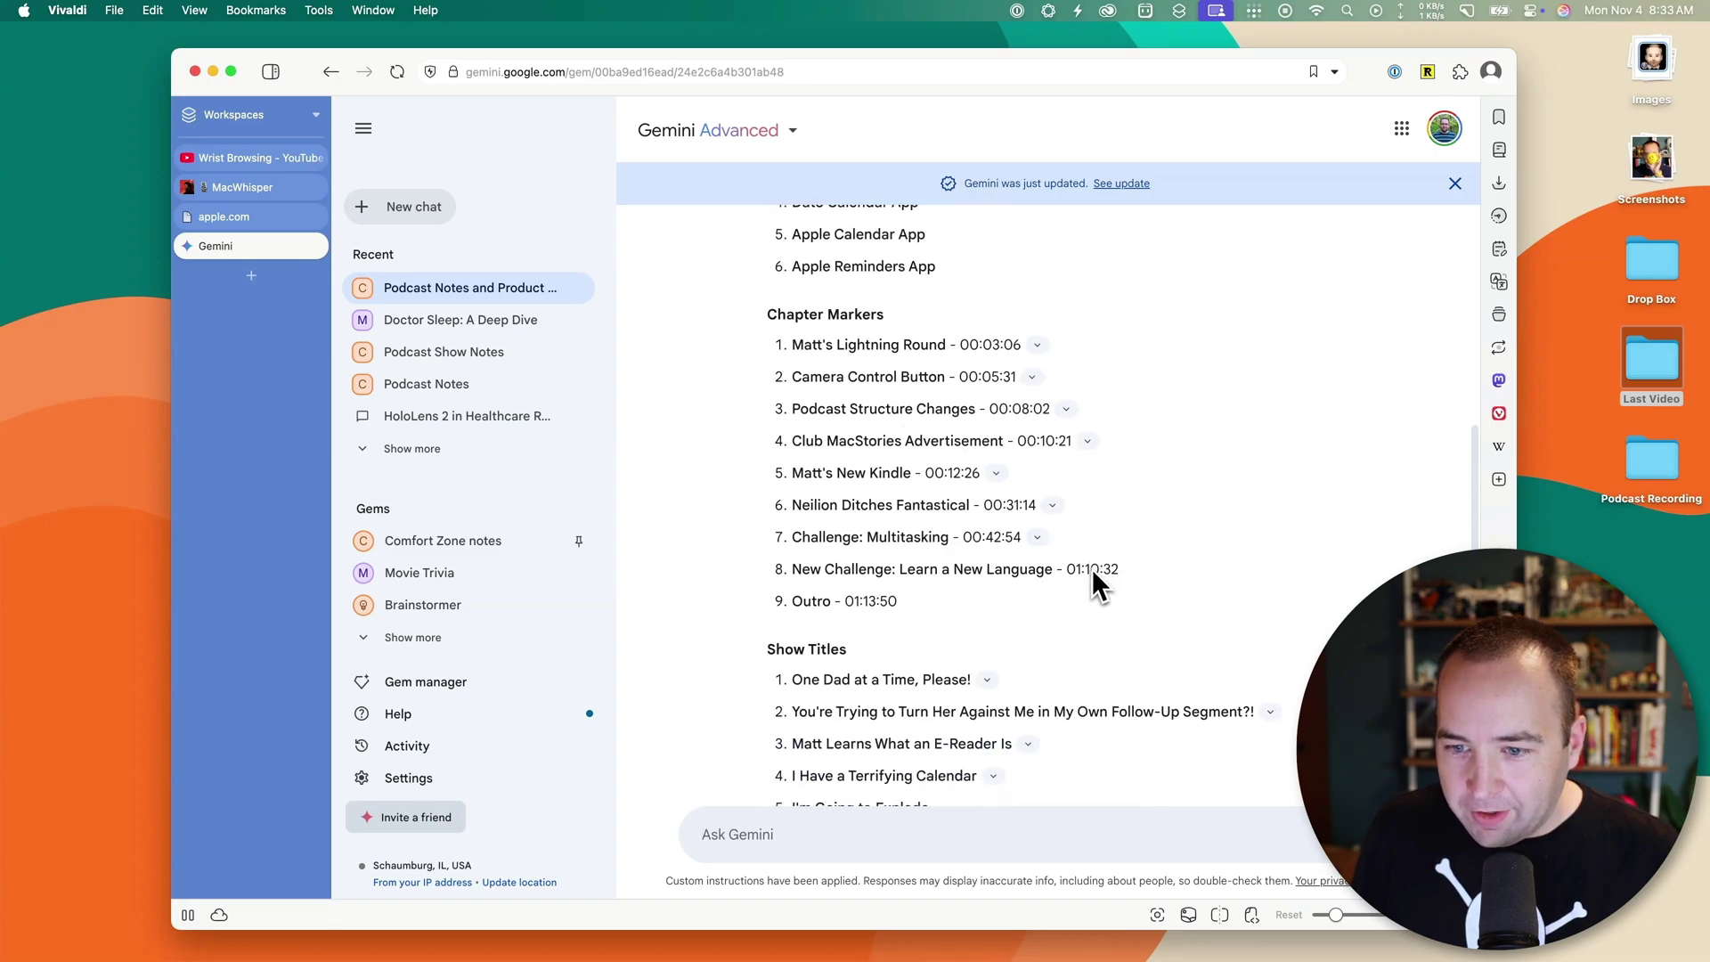
left_click(1086, 442)
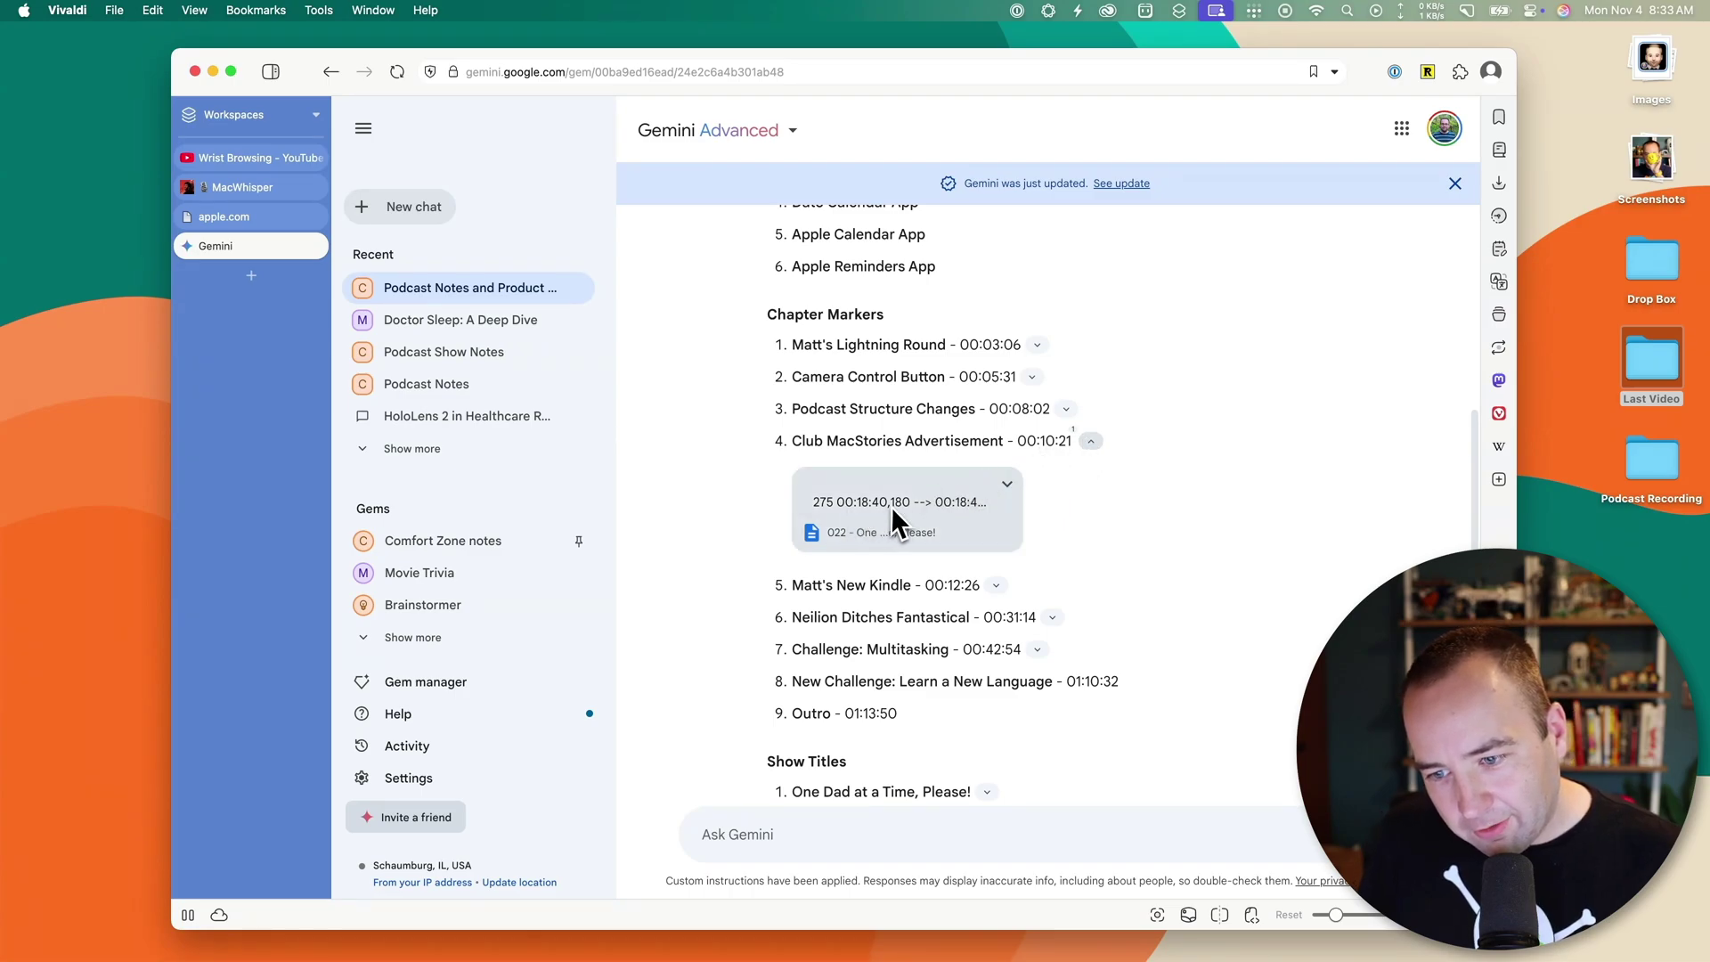
left_click(1090, 441)
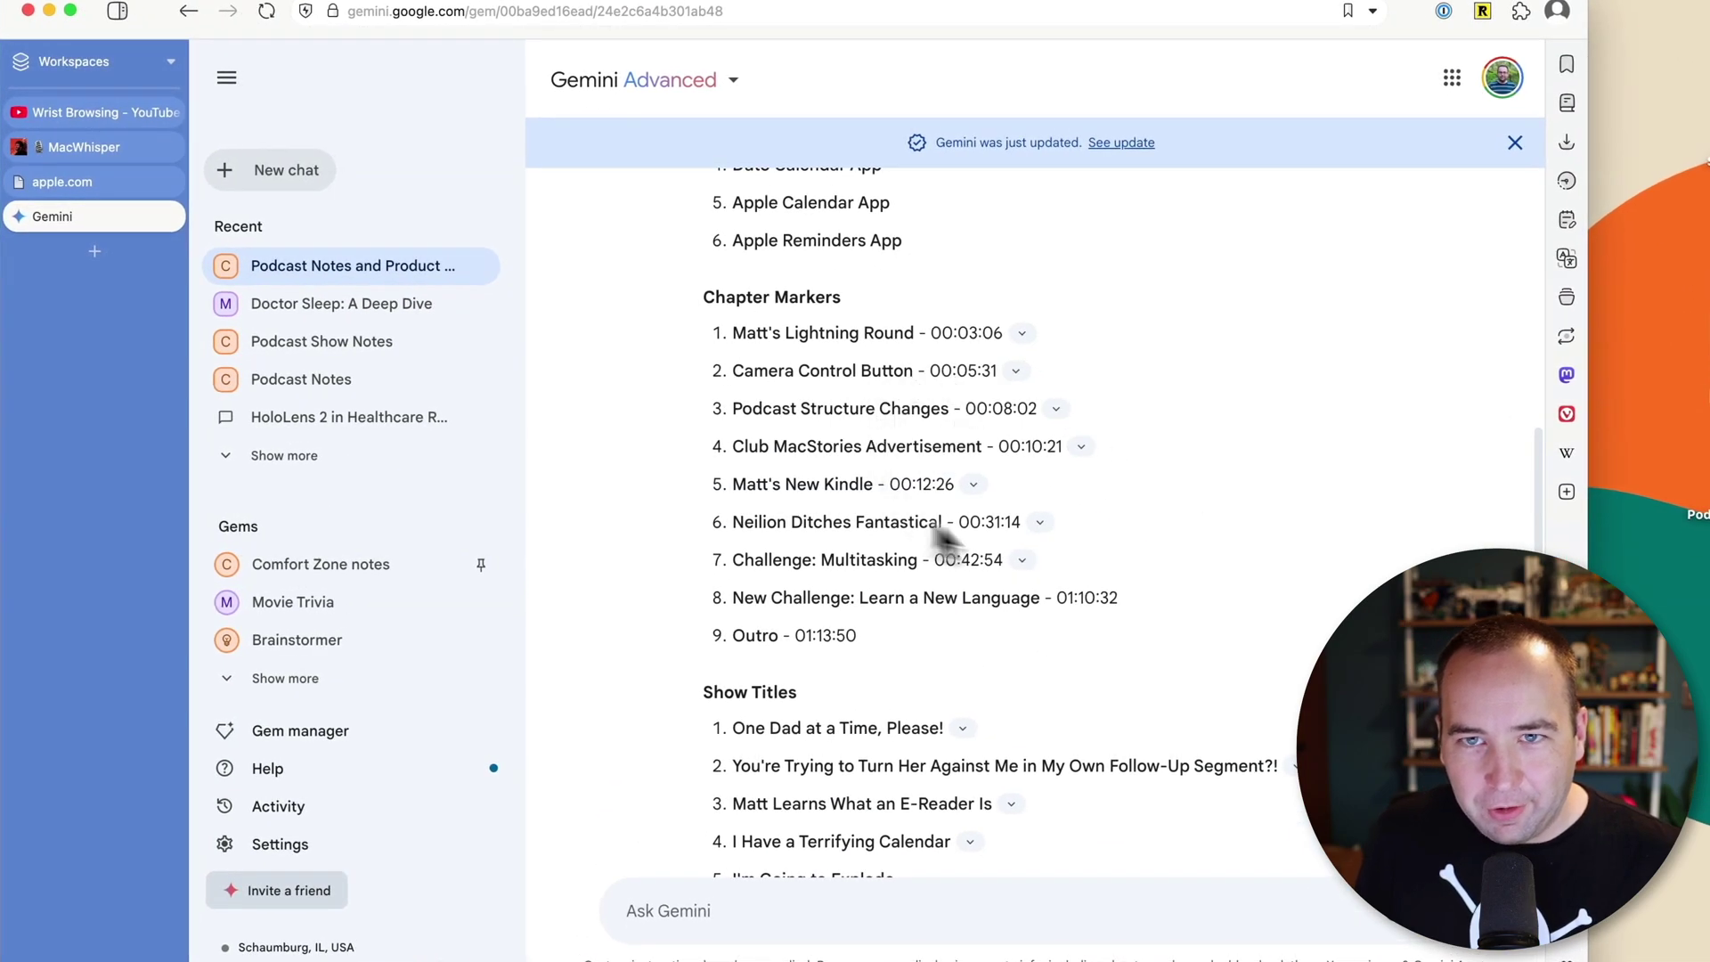
scroll(1087, 565, "down", 3)
scroll(1142, 516, "down", 2)
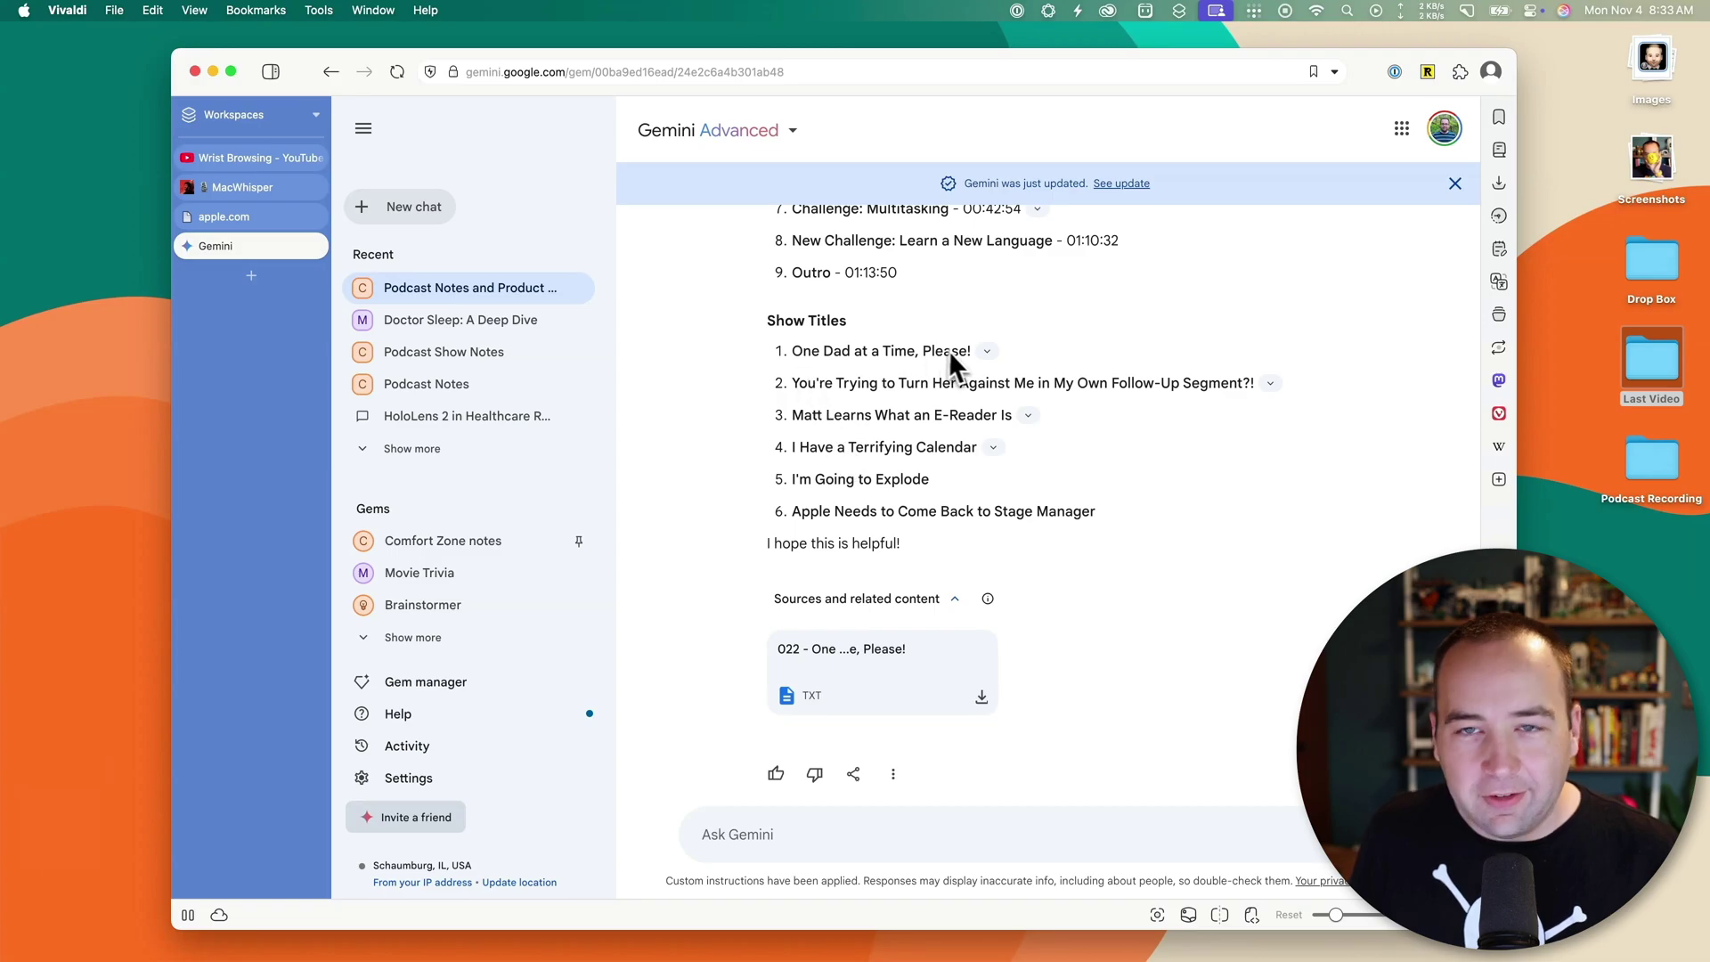
left_click(987, 351)
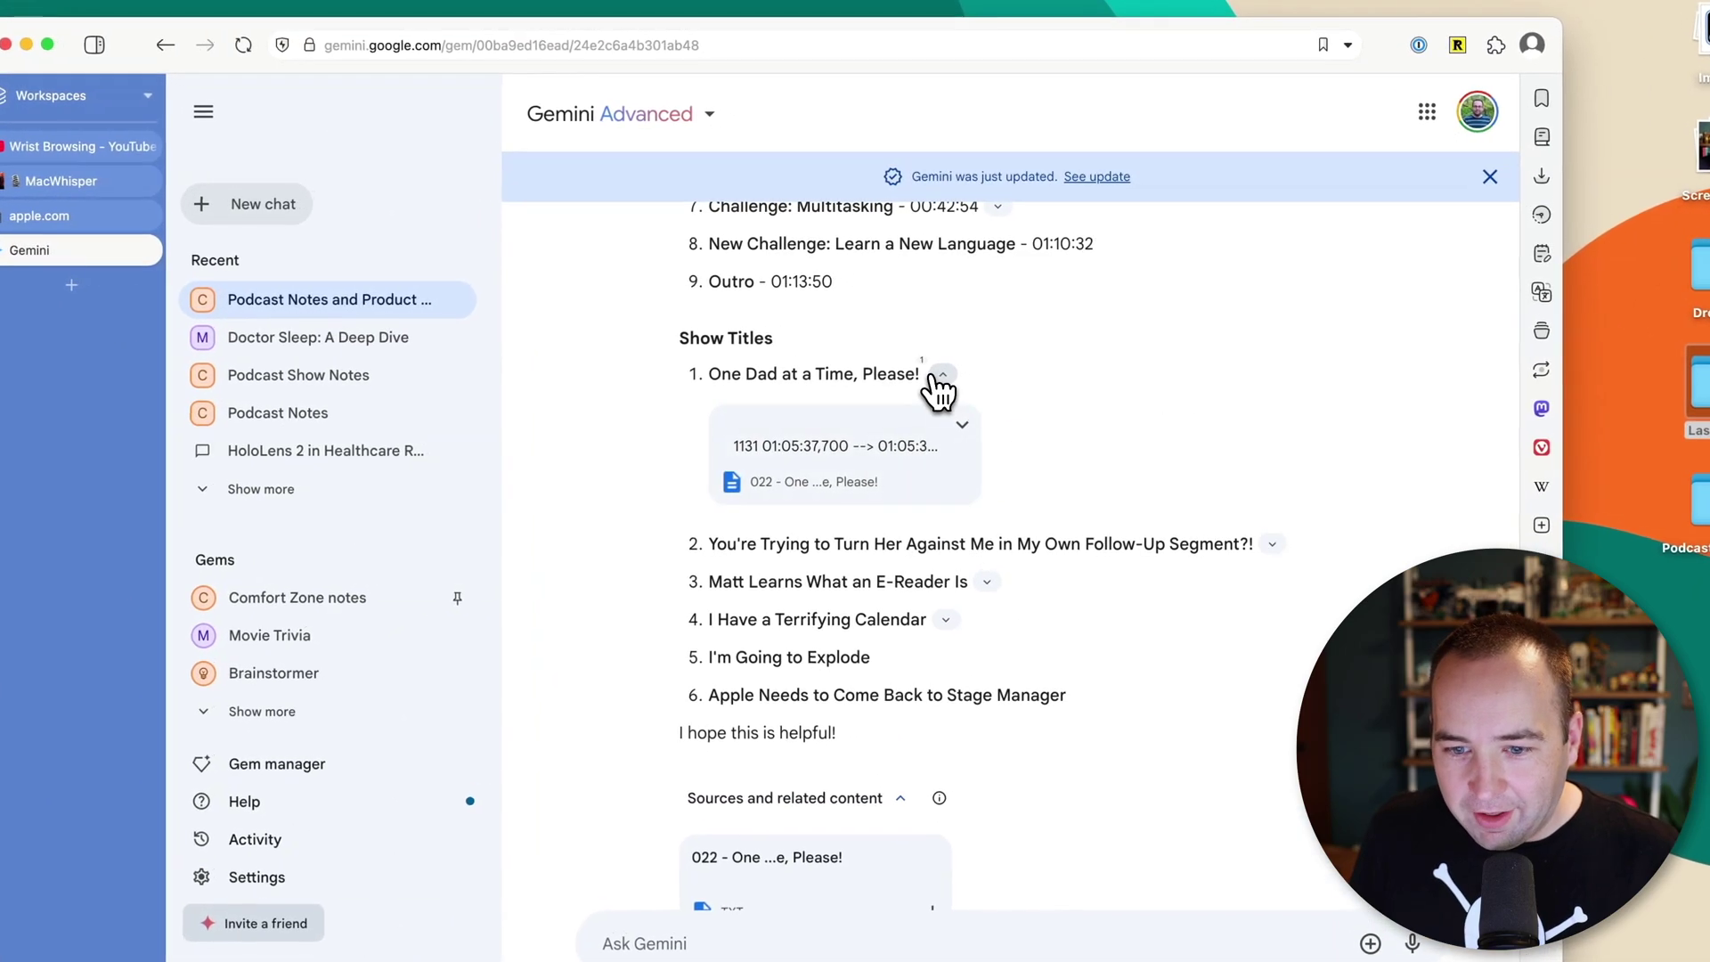
left_click(937, 376)
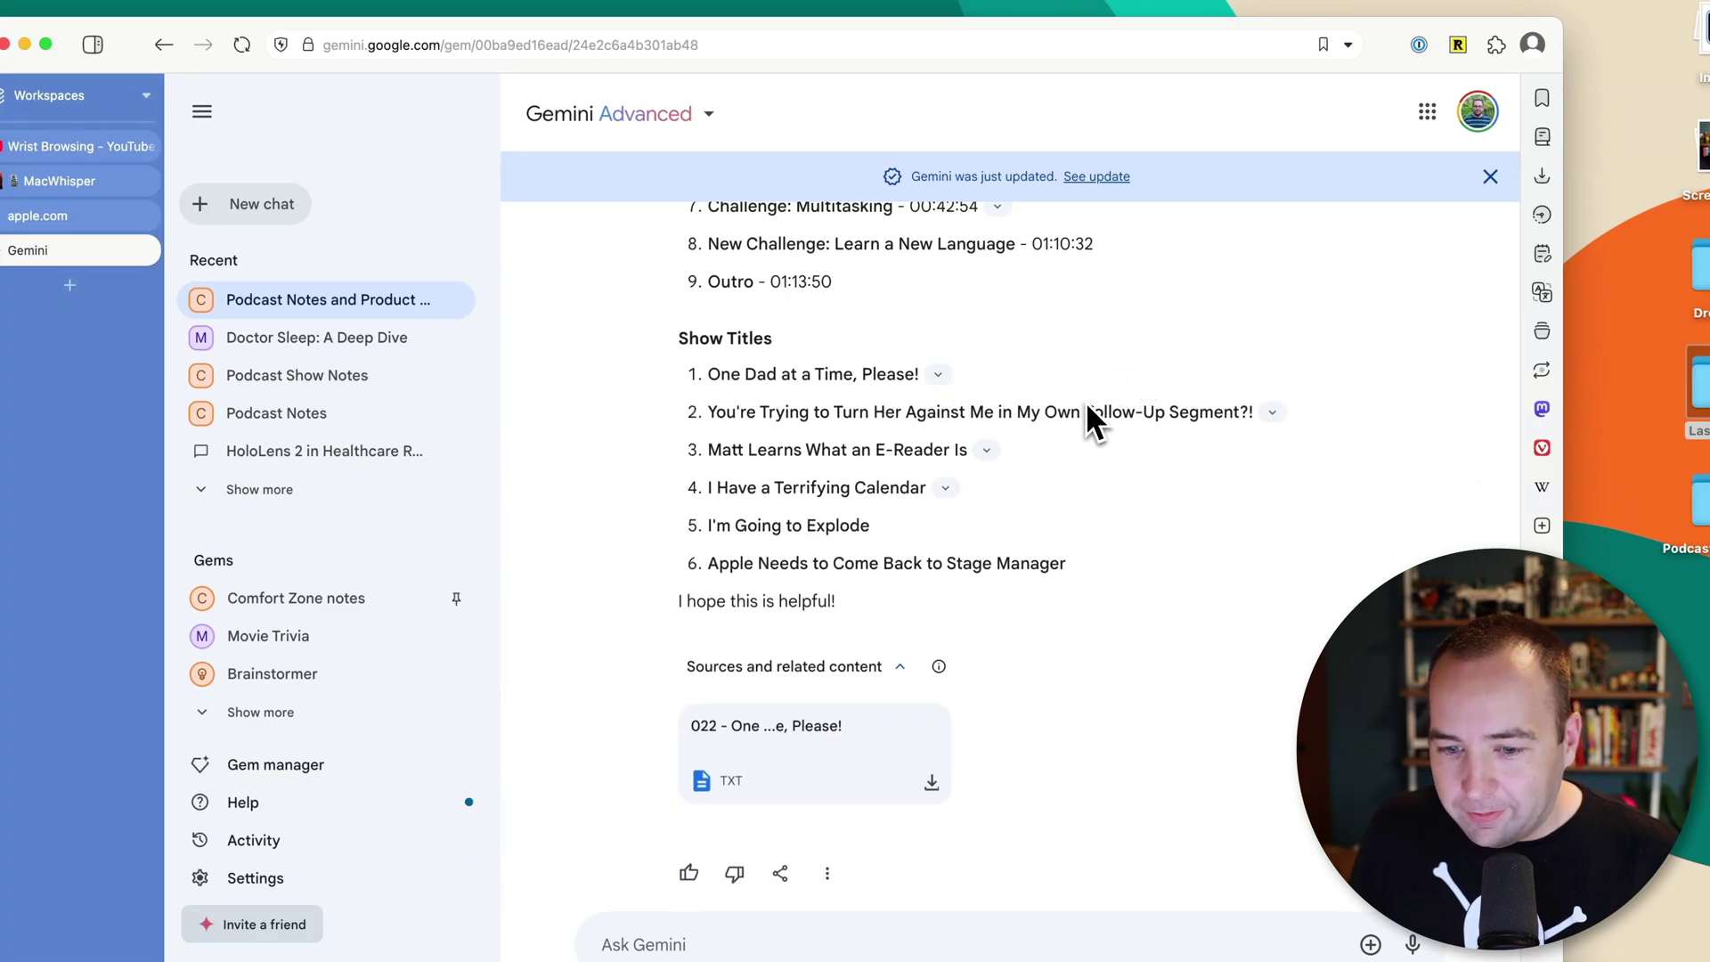
scroll(1088, 402, "up", 10)
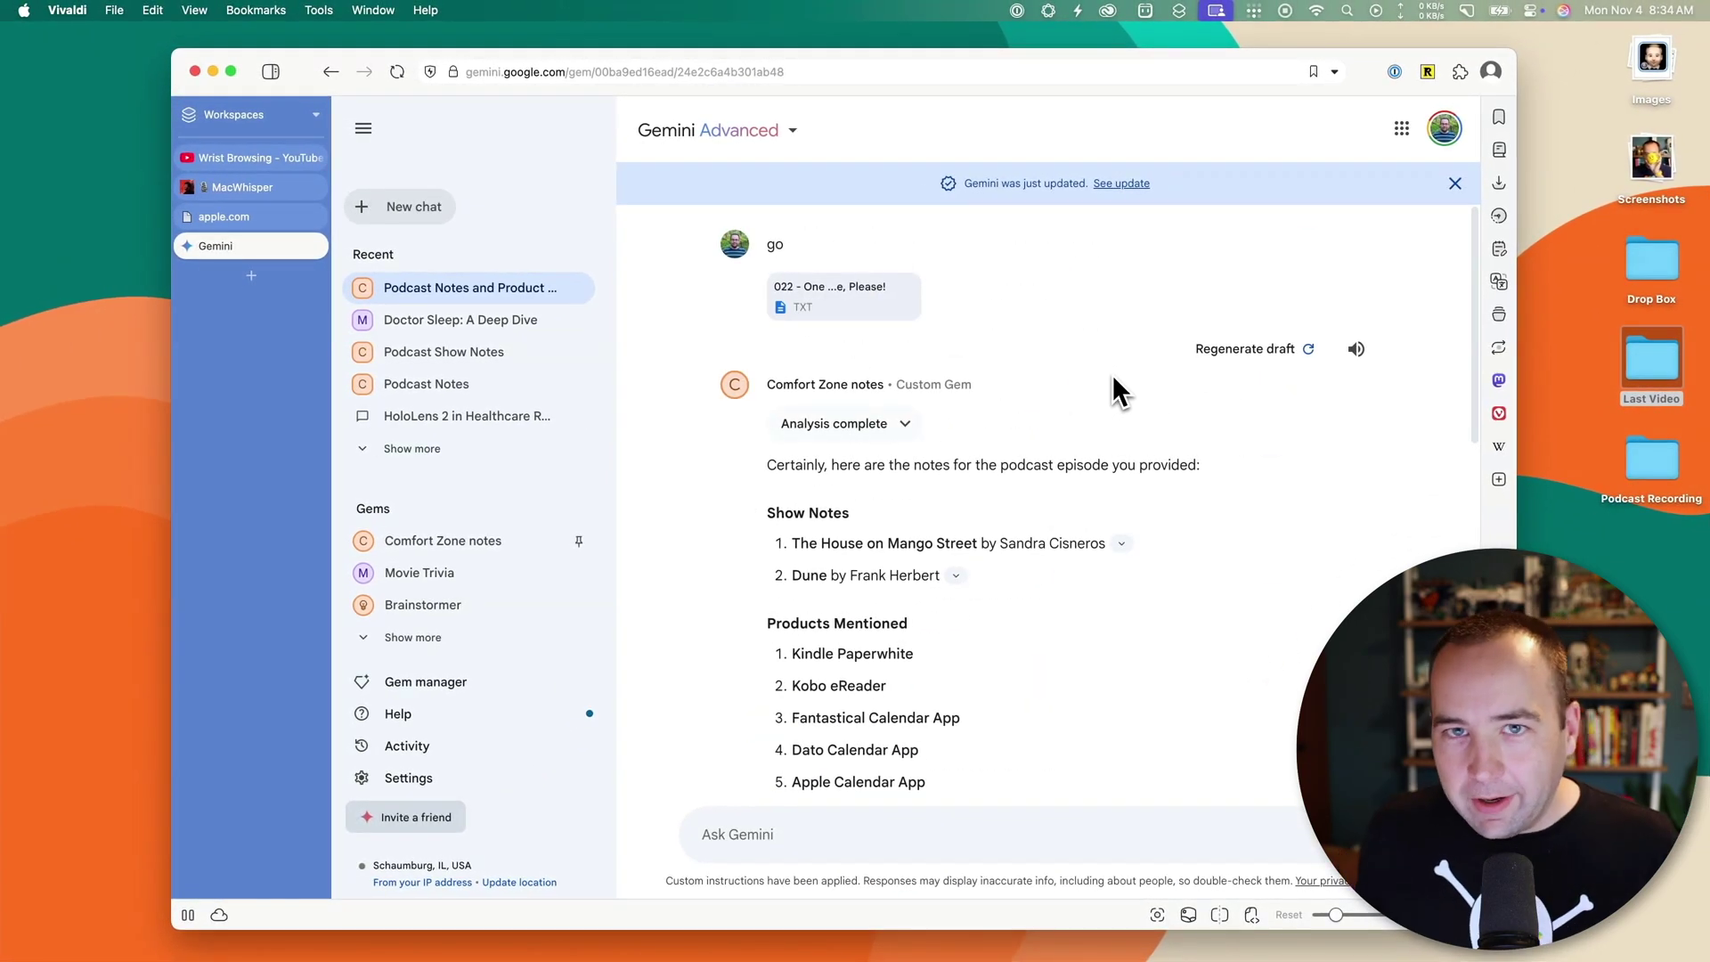